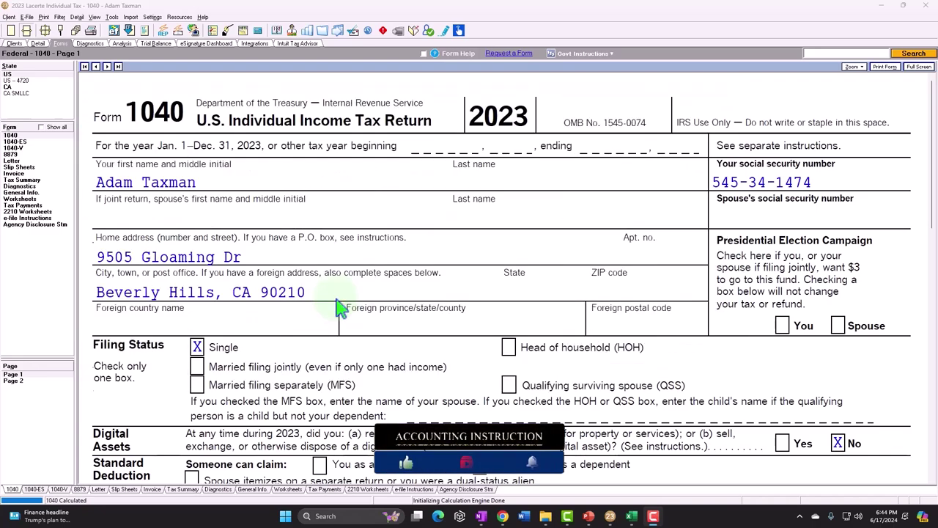
- Review page 1 of Form 1040 from the W-2 income line down to taxable income on line 15
{"action": "scroll", "coordinate": [340, 307], "scroll_direction": "down", "scroll_amount": 10}
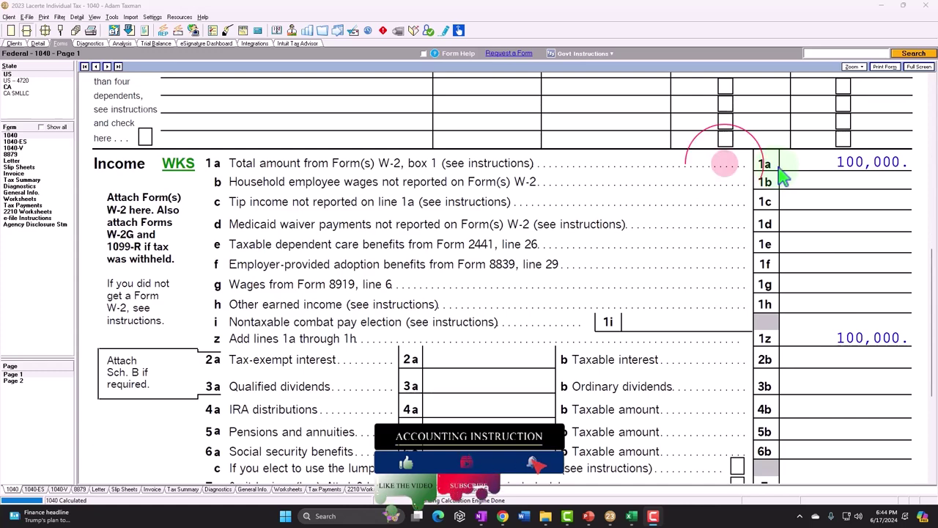
{"action": "scroll", "coordinate": [782, 176], "scroll_direction": "down", "scroll_amount": 5}
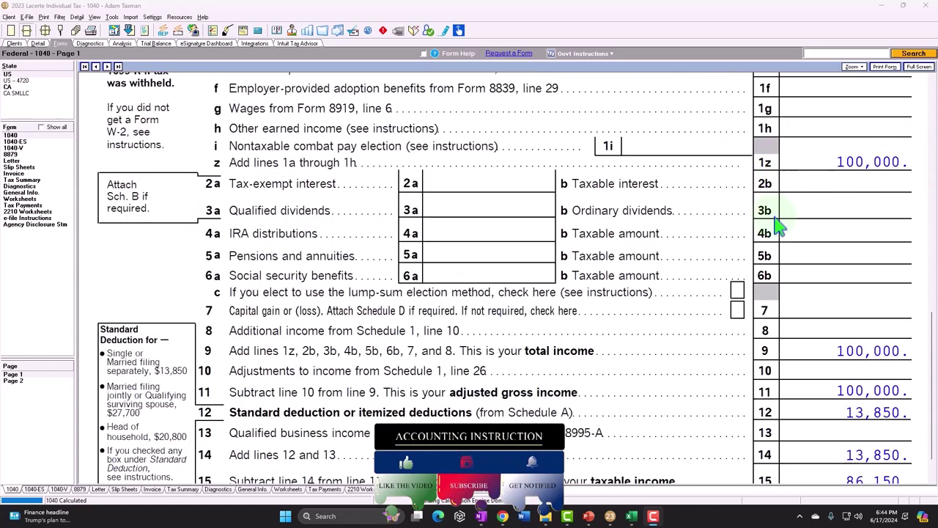
{"action": "scroll", "coordinate": [788, 321], "scroll_direction": "down", "scroll_amount": 1}
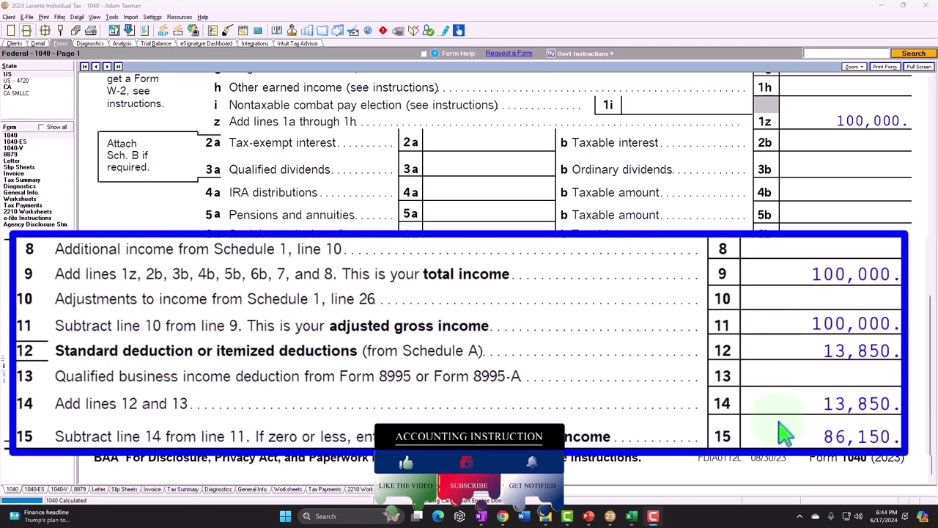
- Switch to the Excel worksheet and check the income, standard deduction, taxable income and tax rows of the tax formula
{"action": "left_click", "coordinate": [632, 516]}
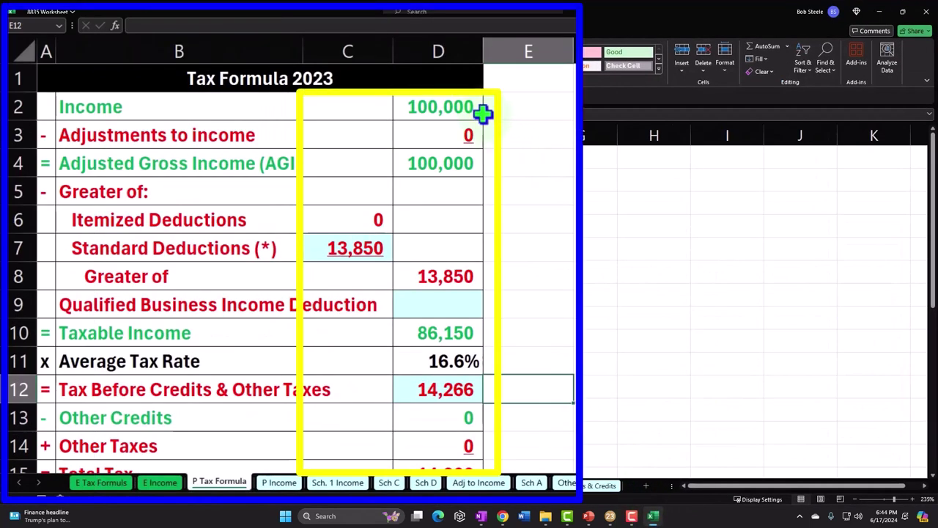
{"action": "left_click", "coordinate": [389, 184]}
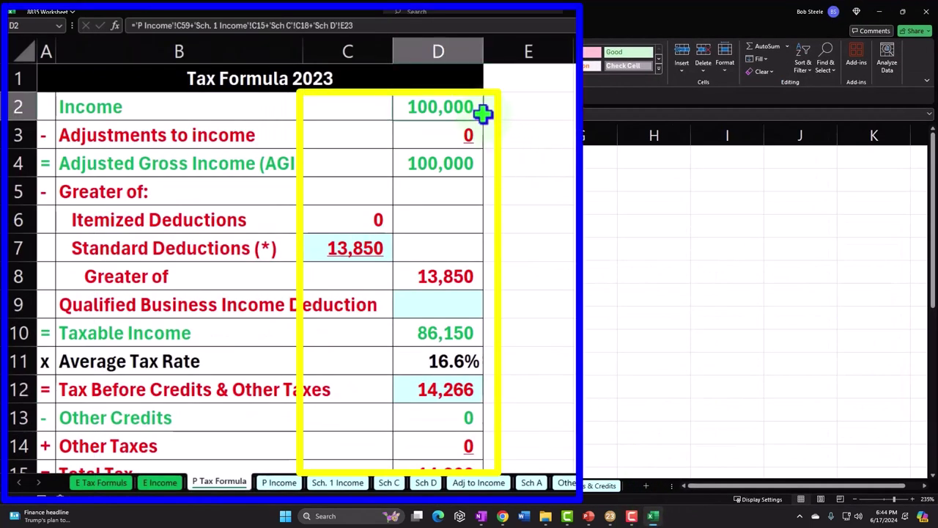
{"action": "left_click", "coordinate": [371, 248]}
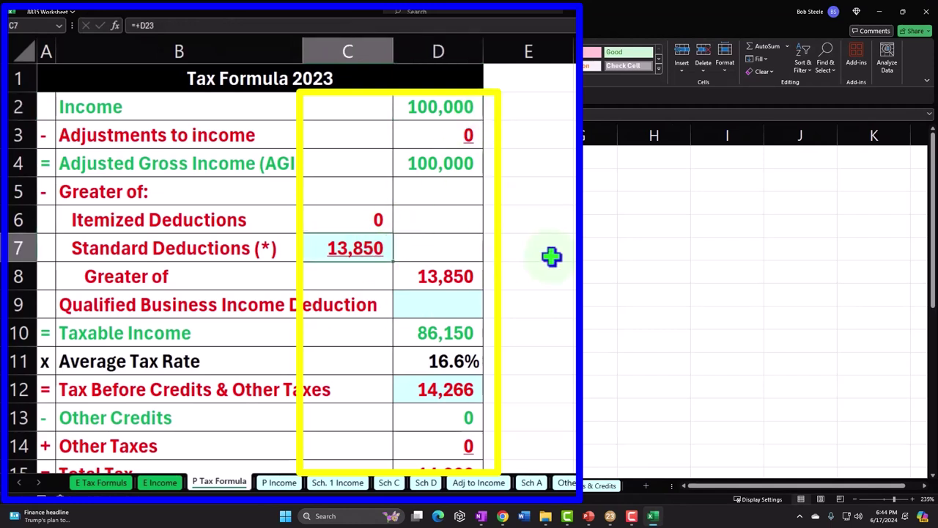
{"action": "left_click", "coordinate": [533, 335]}
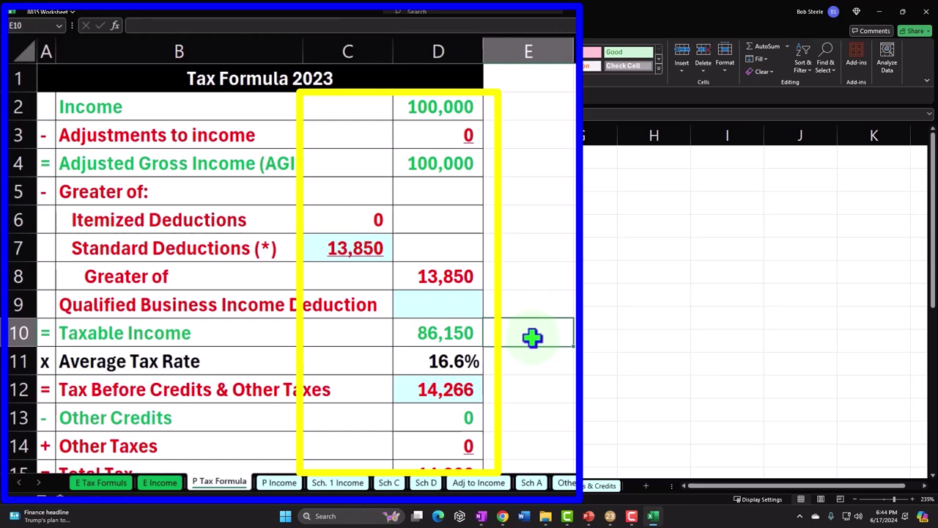
{"action": "left_click", "coordinate": [525, 389]}
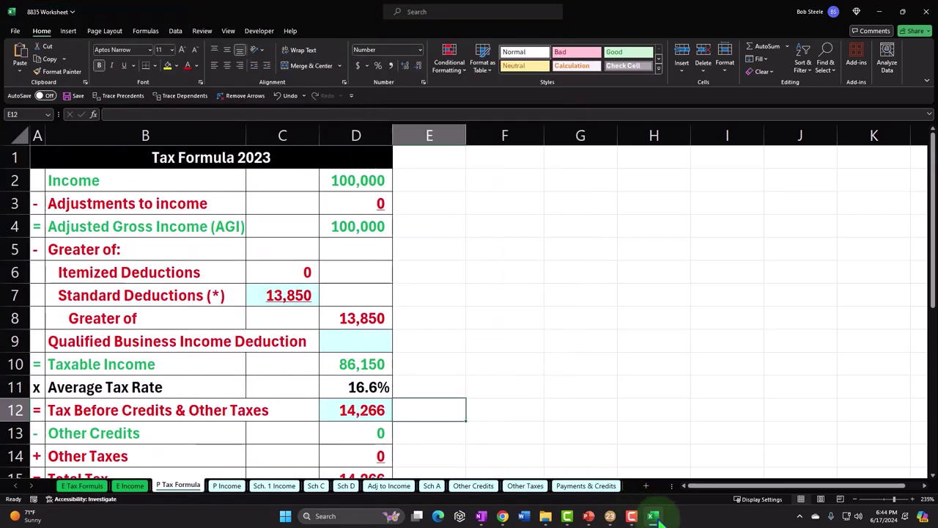
- Switch back to Lacerte and examine the Tax and Credits lines on page 2 of Form 1040
{"action": "left_click", "coordinate": [610, 516]}
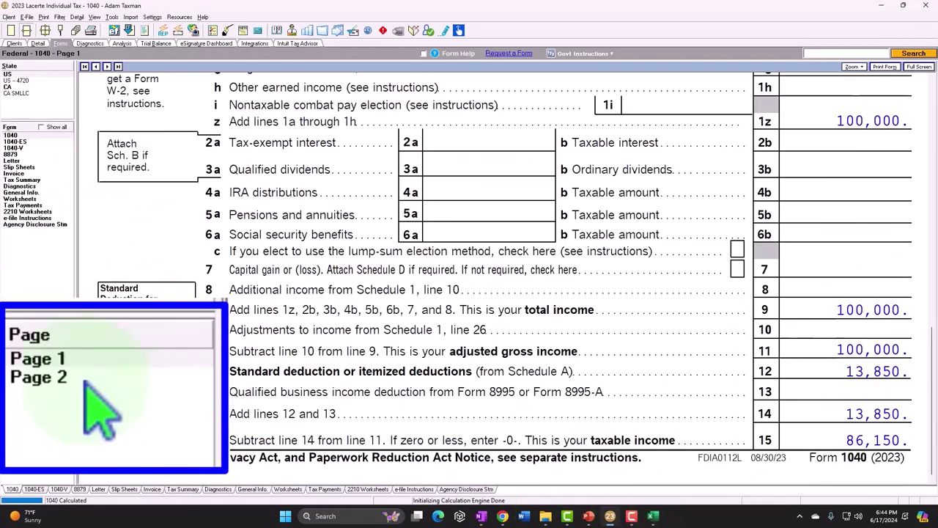
{"action": "left_click", "coordinate": [13, 381]}
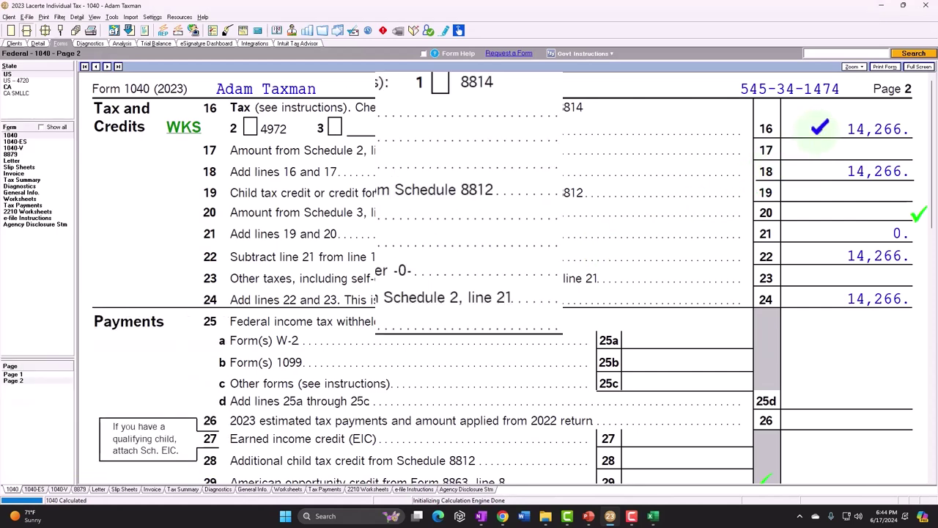
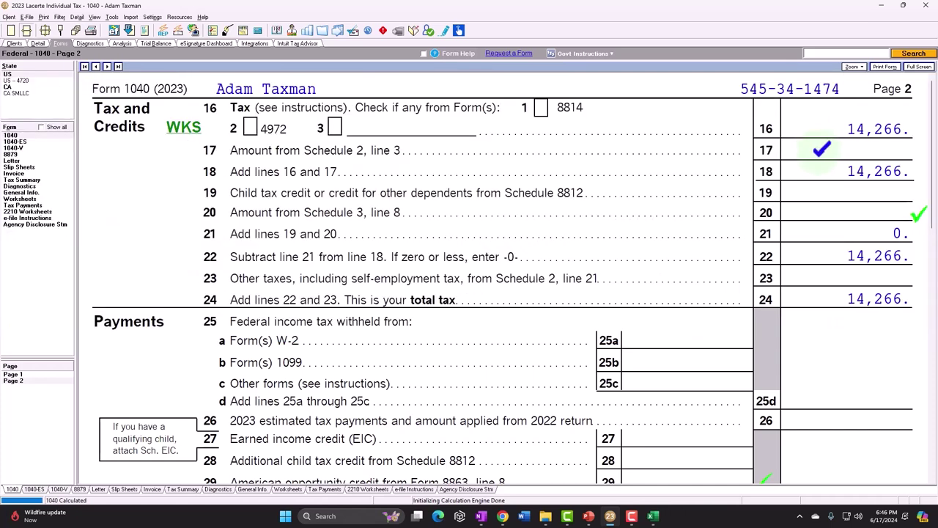
{"action": "left_click", "coordinate": [13, 380]}
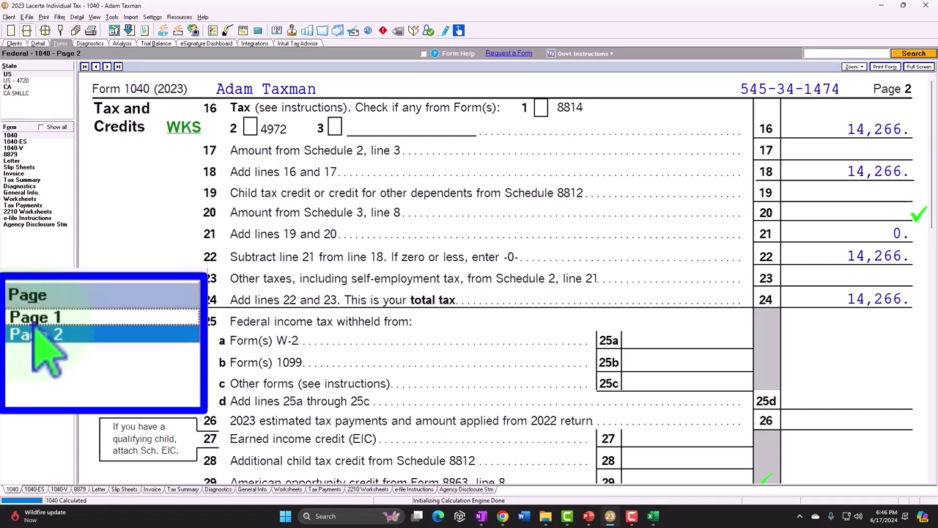
- Return to page 1 of Form 1040 and trace the income and deduction lines to taxable income
{"action": "left_click", "coordinate": [12, 374]}
{"action": "scroll", "coordinate": [494, 293], "scroll_direction": "down", "scroll_amount": 5}
{"action": "scroll", "coordinate": [502, 297], "scroll_direction": "down", "scroll_amount": 5}
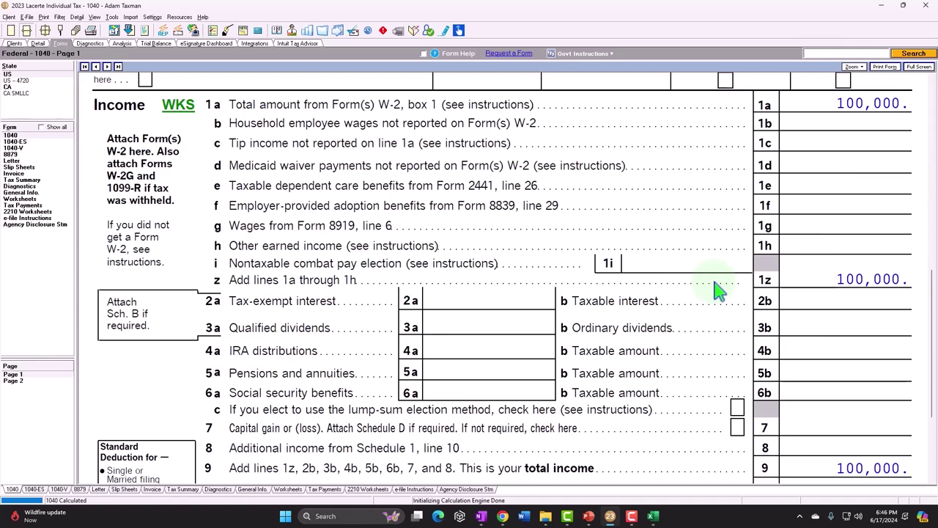
{"action": "scroll", "coordinate": [766, 337], "scroll_direction": "down", "scroll_amount": 3}
{"action": "scroll", "coordinate": [794, 412], "scroll_direction": "down", "scroll_amount": 1}
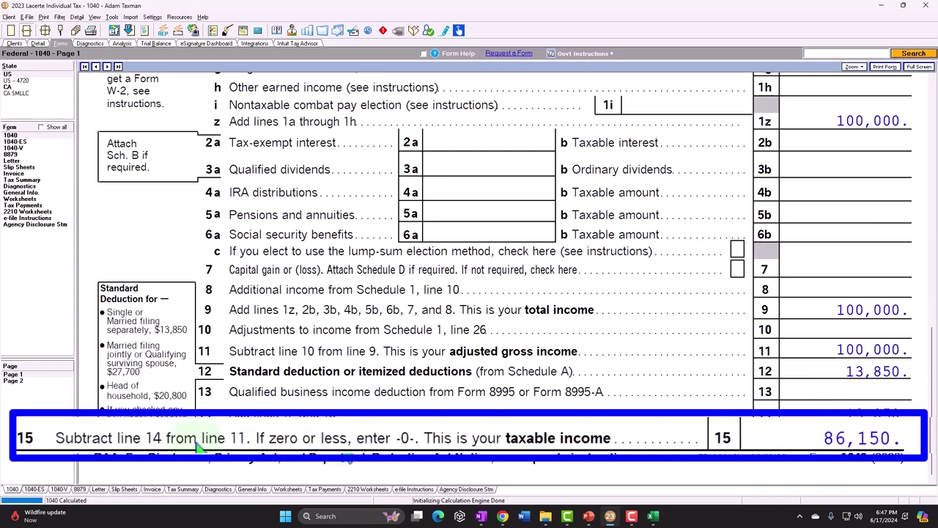
- Examine the total tax, Payments and refundable credit lines on page 2 of Form 1040
{"action": "left_click", "coordinate": [12, 380]}
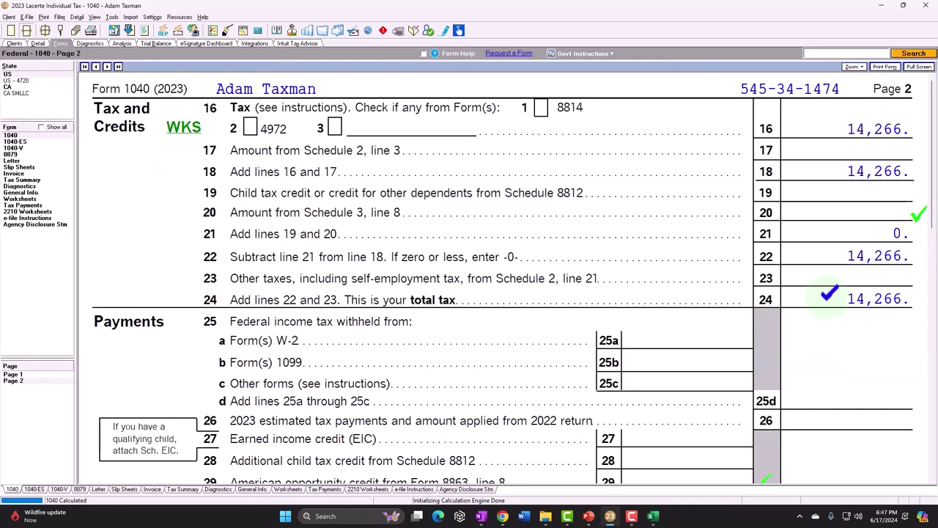
{"action": "scroll", "coordinate": [829, 294], "scroll_direction": "down", "scroll_amount": 4}
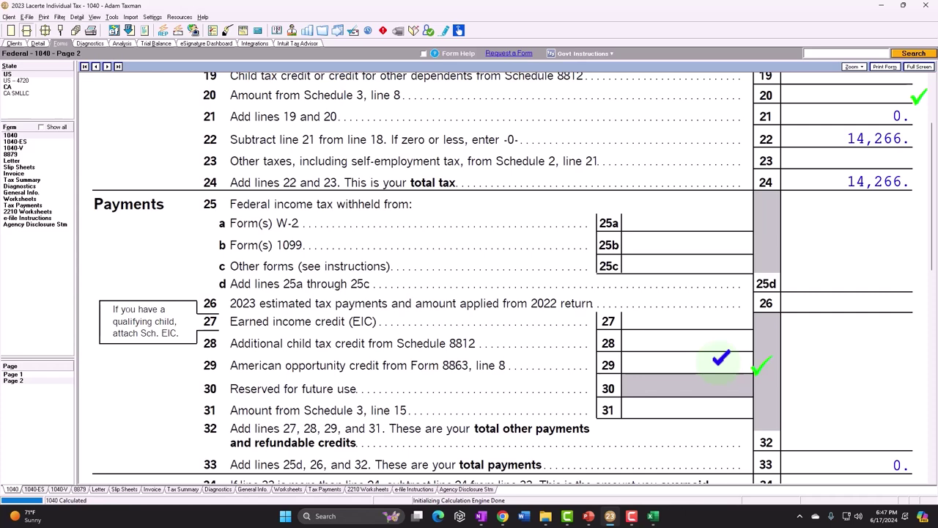
{"action": "scroll", "coordinate": [722, 357], "scroll_direction": "up", "scroll_amount": 2}
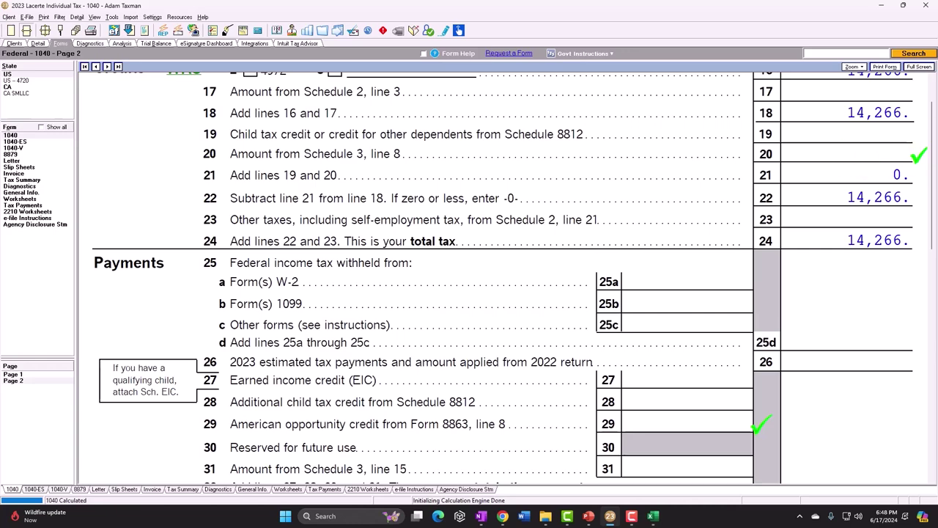
- Switch to PowerPoint to examine the boxes of the Form 1098-T tuition statement, including scholarships or grants, and return to Lacerte
{"action": "key", "text": "alt+Tab"}
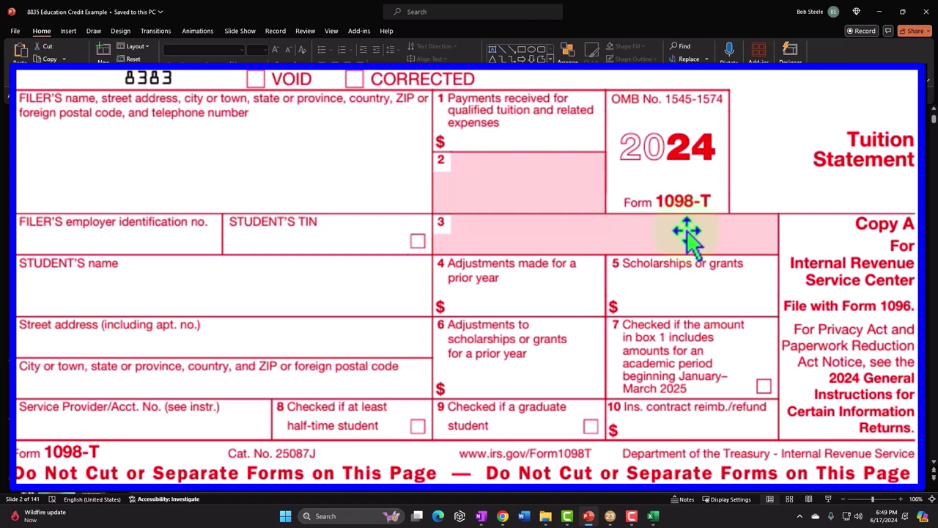
{"action": "left_click", "coordinate": [687, 232]}
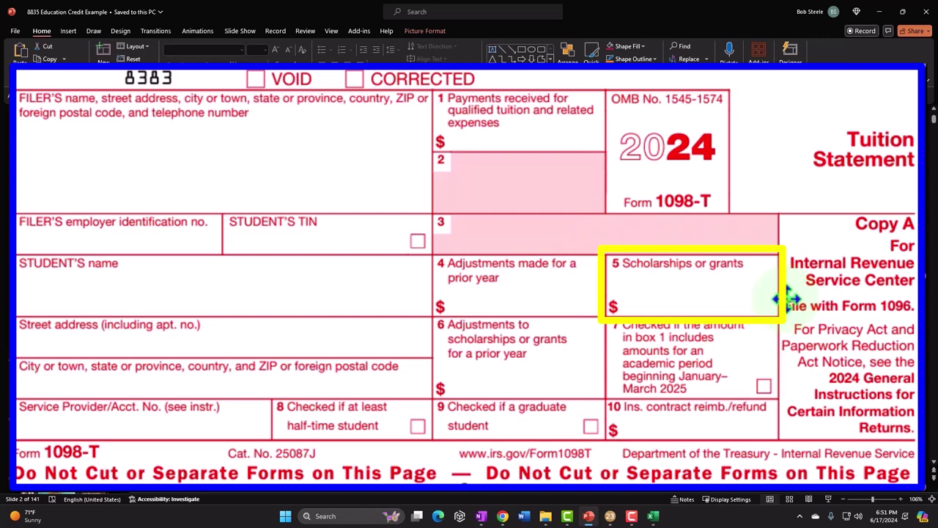
{"action": "key", "text": "Delete"}
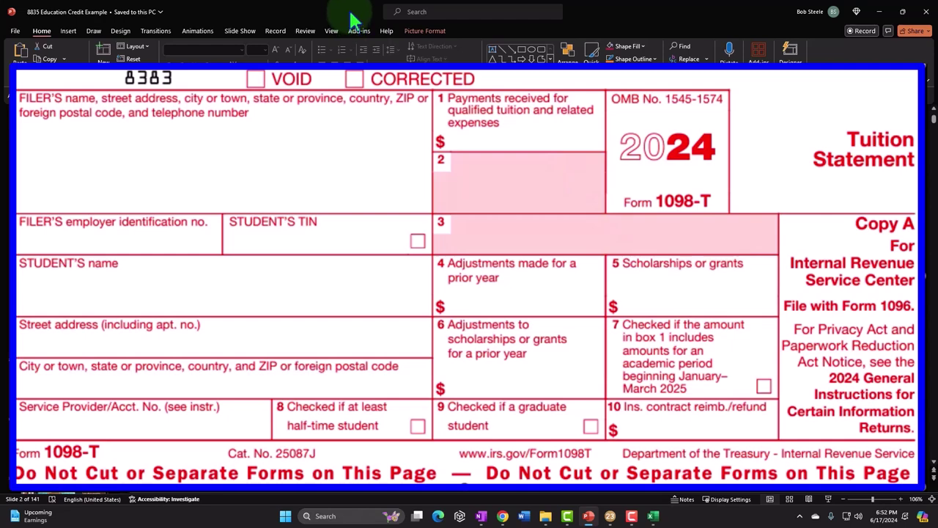
{"action": "key", "text": "super+Down"}
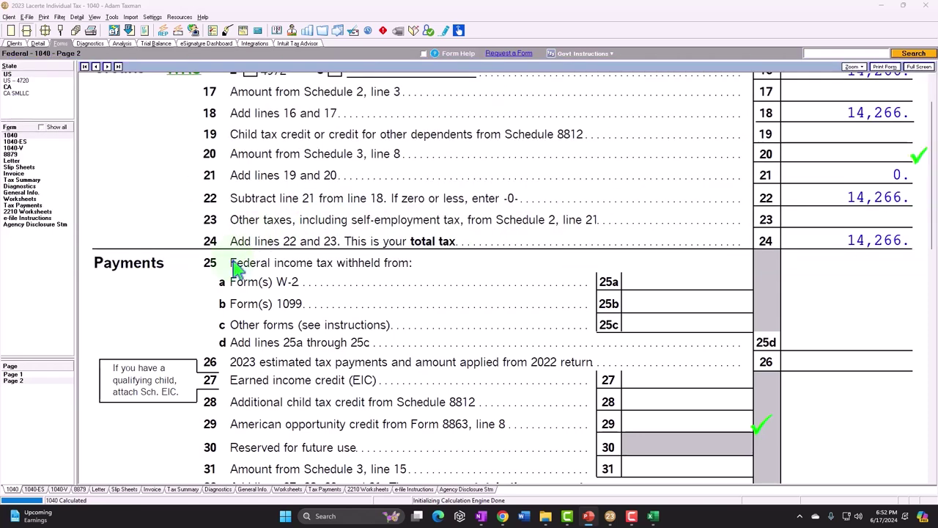
- Check the filing status, spouse and Dependents sections on page 1 of Form 1040
{"action": "left_click", "coordinate": [13, 374]}
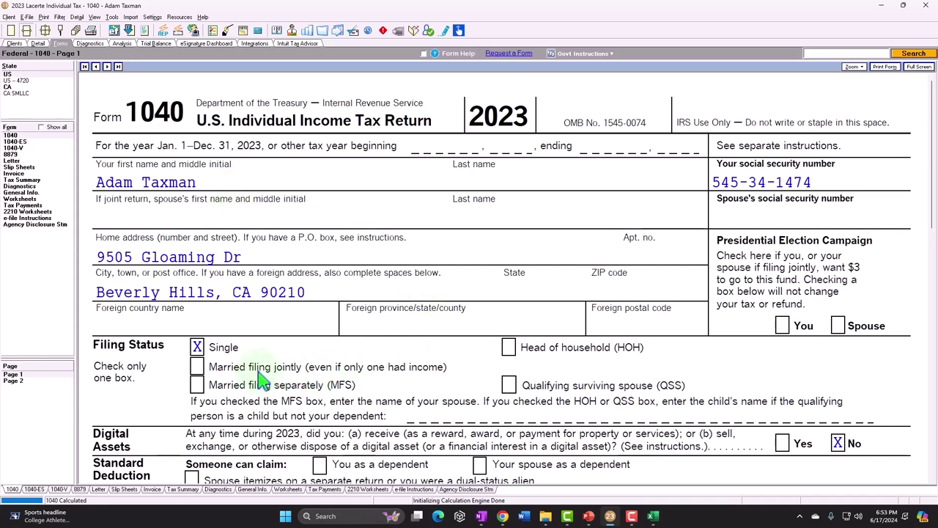
{"action": "scroll", "coordinate": [250, 380], "scroll_direction": "down", "scroll_amount": 1}
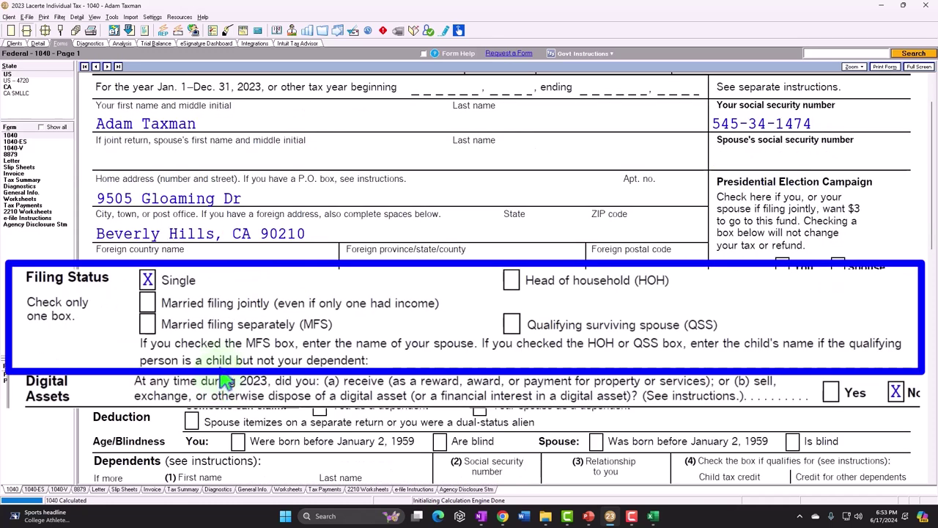
{"action": "scroll", "coordinate": [226, 381], "scroll_direction": "up", "scroll_amount": 1}
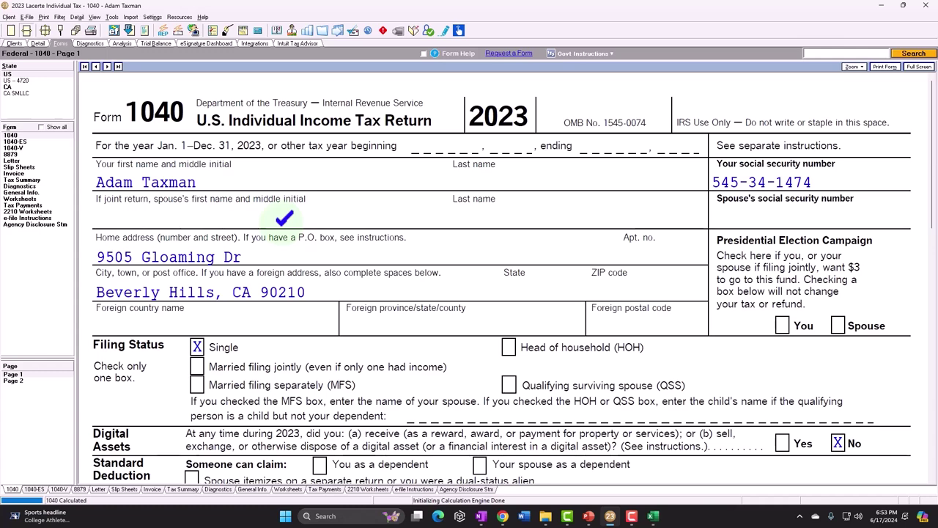
{"action": "scroll", "coordinate": [284, 217], "scroll_direction": "down", "scroll_amount": 3}
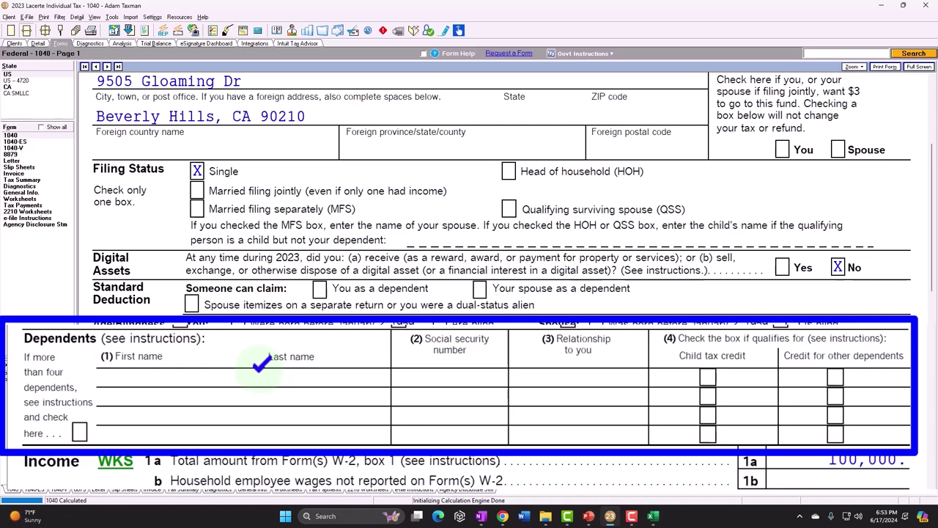
{"action": "scroll", "coordinate": [314, 367], "scroll_direction": "down", "scroll_amount": 2}
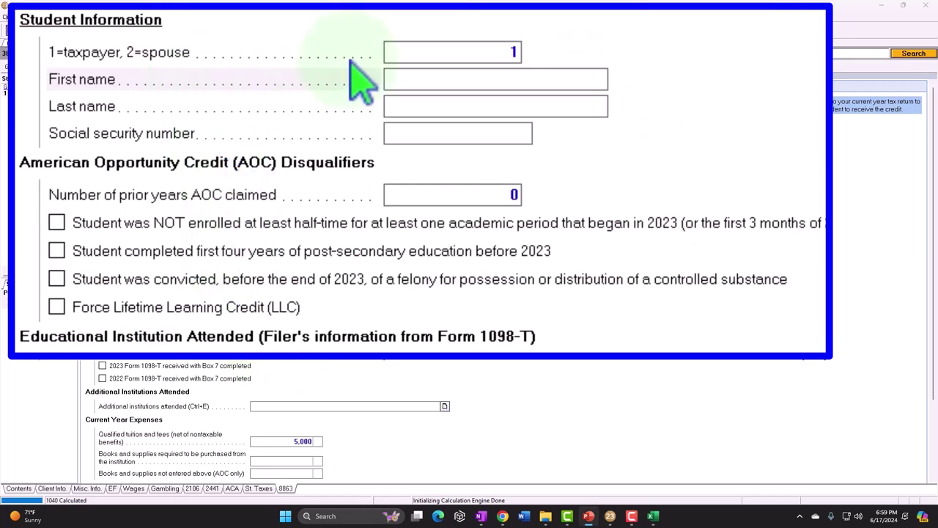
- Compare the student information on the Education Credits input screen with the Form 1098-T slide in PowerPoint
{"action": "left_click", "coordinate": [504, 59]}
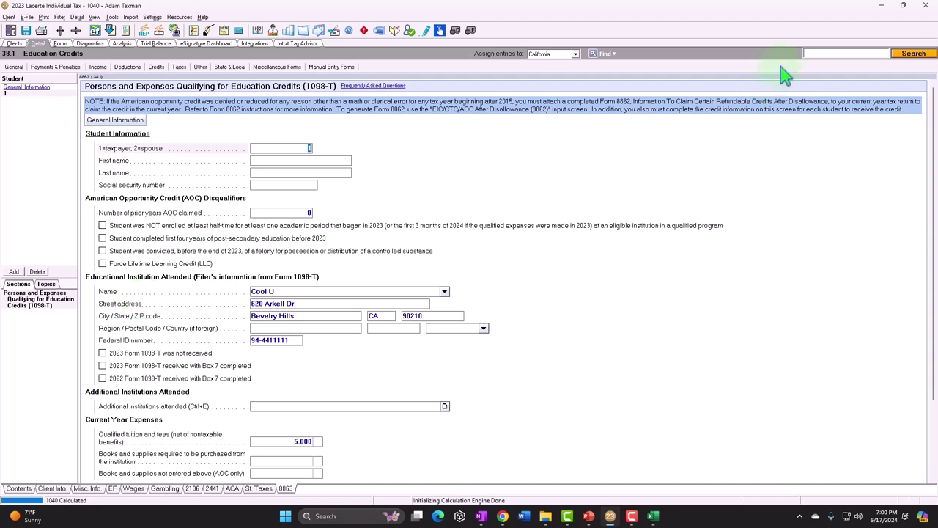
{"action": "key", "text": "alt+Tab"}
{"action": "double_click", "coordinate": [208, 8]}
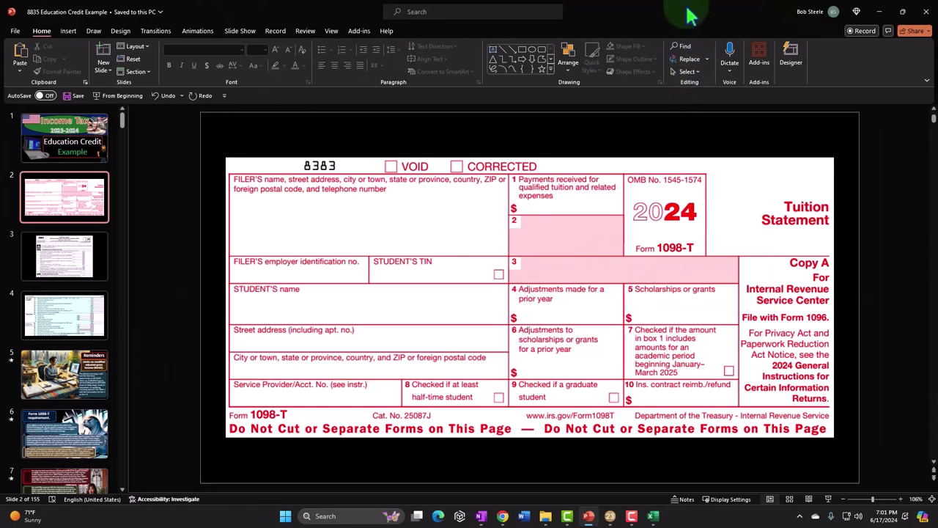
{"action": "left_click", "coordinate": [879, 11]}
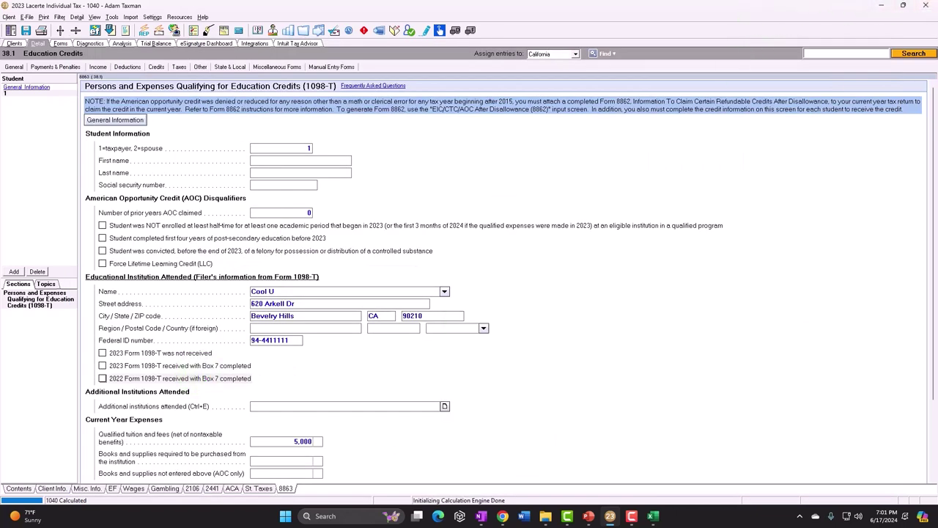
- Examine the educational institution, current year expenses and prior year credit recapture fields on the Education Credits screen
{"action": "key", "text": "alt+Tab"}
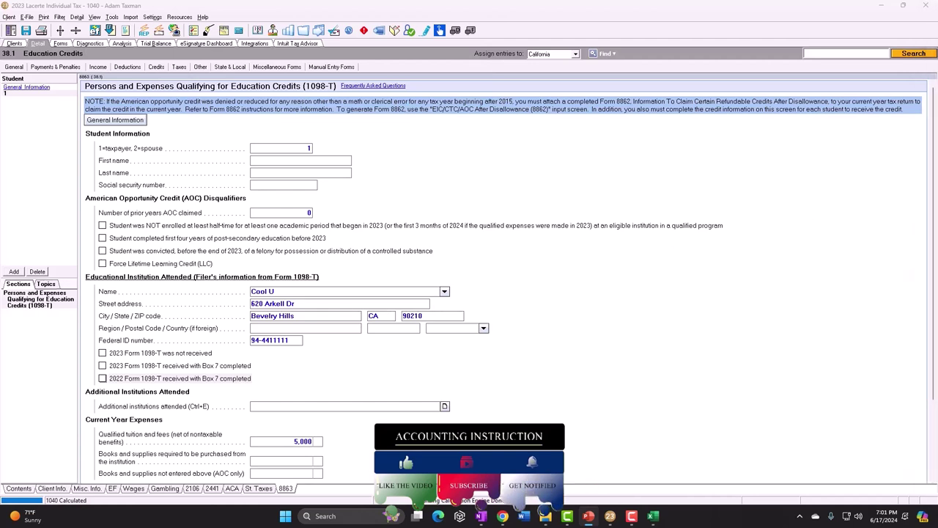
{"action": "left_click", "coordinate": [675, 324]}
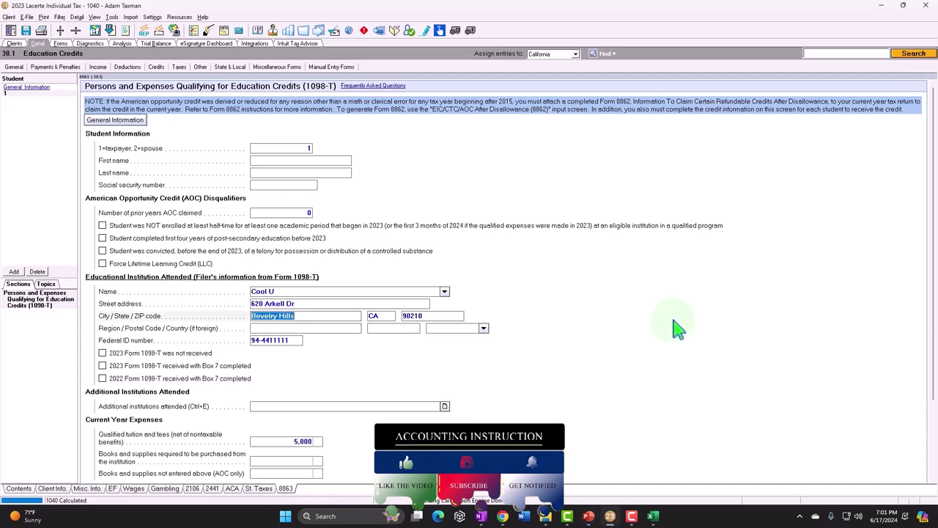
{"action": "scroll", "coordinate": [674, 323], "scroll_direction": "down", "scroll_amount": 4}
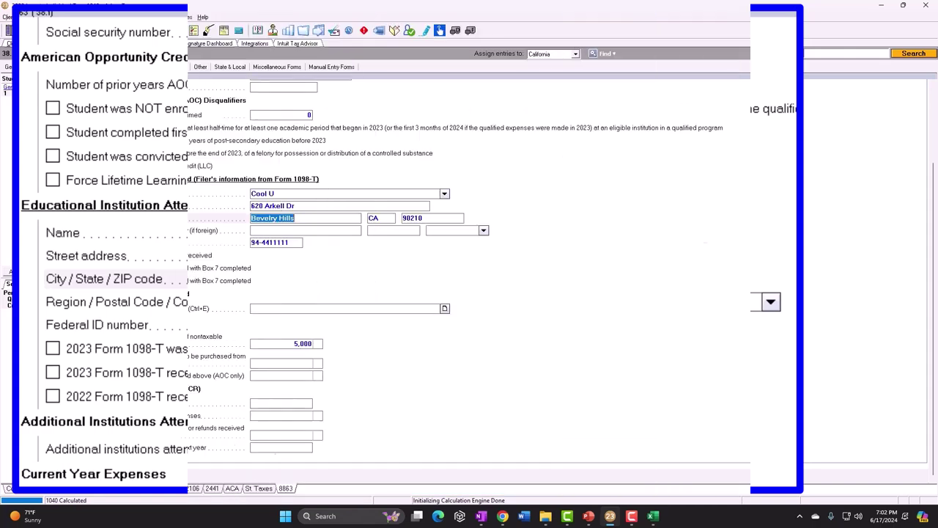
- Check the Form 1098-T slide in PowerPoint again and return to Lacerte to view the Form 1040
{"action": "left_click", "coordinate": [588, 516]}
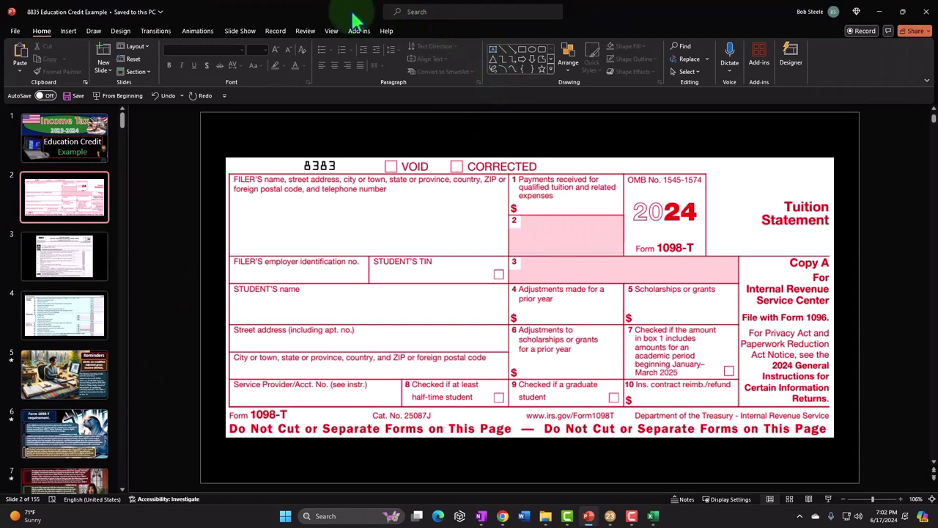
{"action": "key", "text": "alt+Tab"}
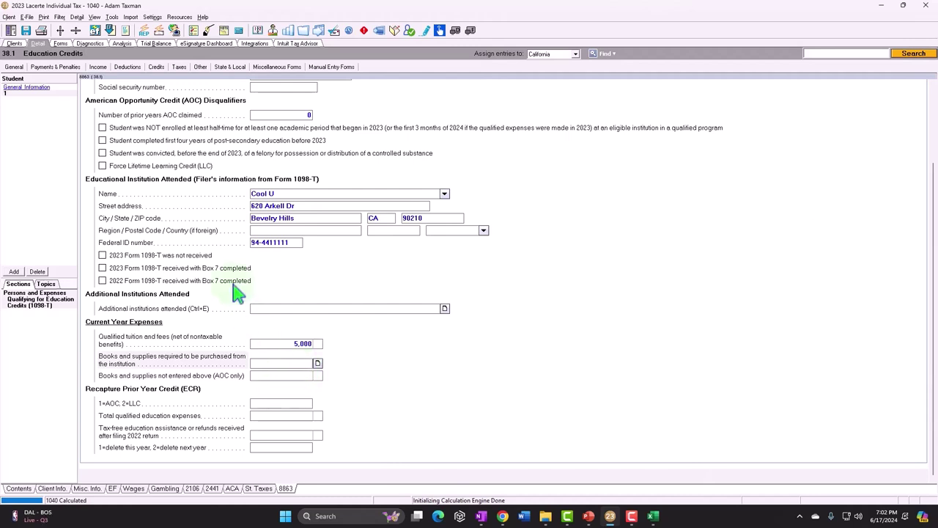
{"action": "left_click", "coordinate": [64, 44]}
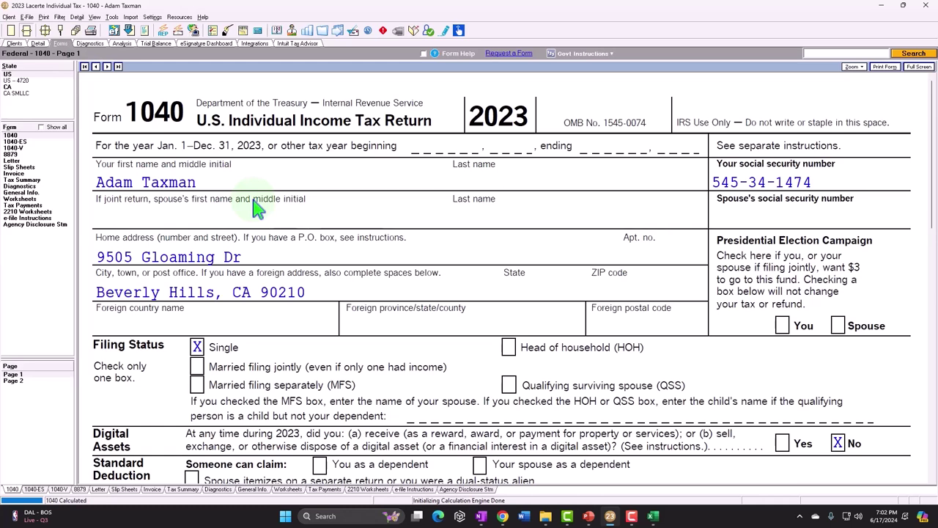
- Check page 2 of Form 1040 and set the W-2 wages to 75,000 on the Wages, Salaries, Tips input screen
{"action": "left_click", "coordinate": [15, 380]}
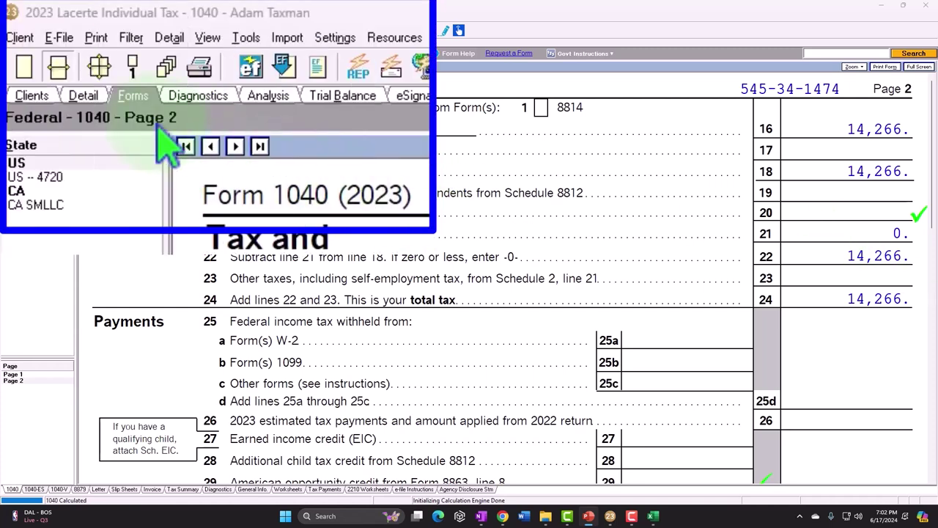
{"action": "left_click", "coordinate": [38, 42]}
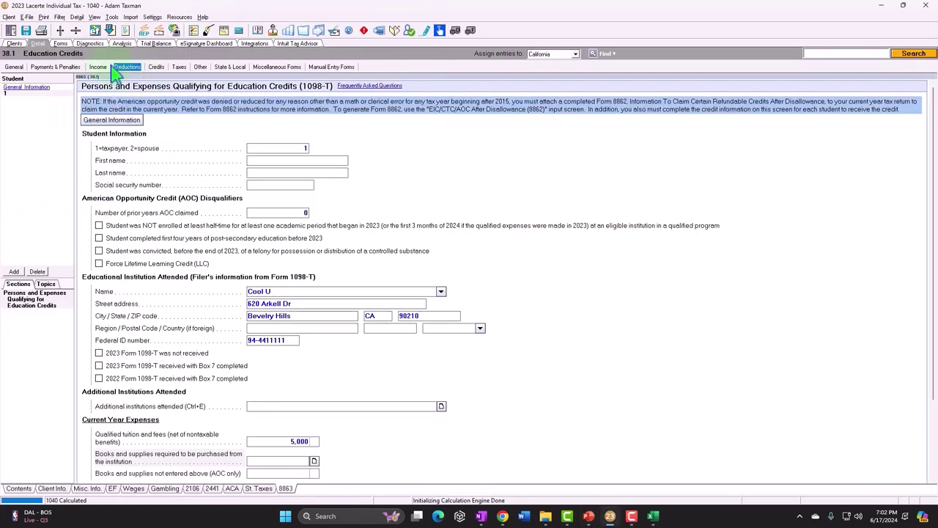
{"action": "left_click", "coordinate": [99, 67]}
{"action": "left_click", "coordinate": [112, 81]}
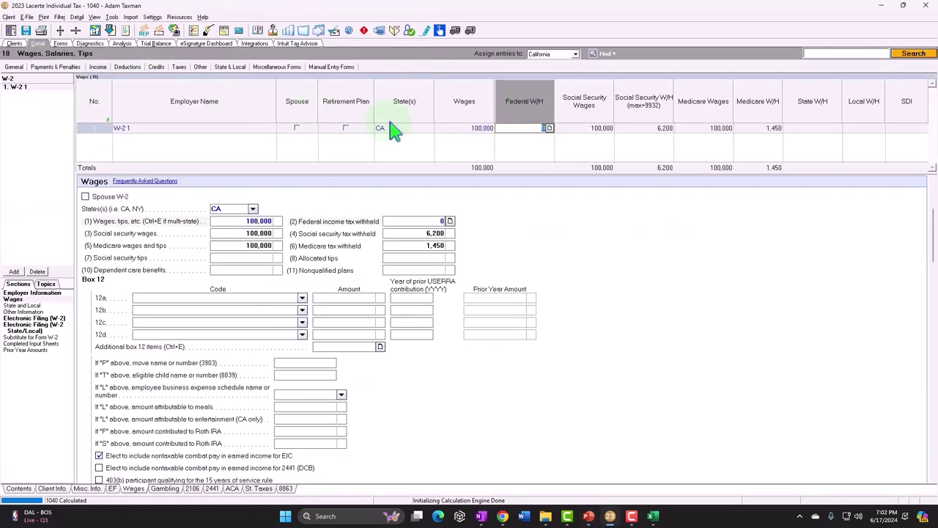
{"action": "left_click", "coordinate": [456, 137]}
{"action": "type", "text": "75,000"}
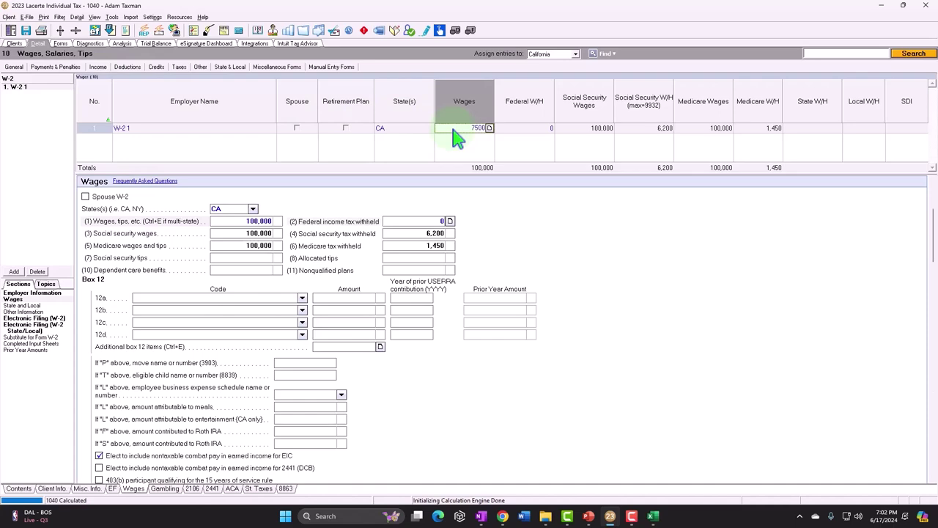
{"action": "key", "text": "Tab"}
- Review the recalculated Form 1040, from income and taxable income on page 1 to the credits and payments on page 2
{"action": "left_click", "coordinate": [60, 44]}
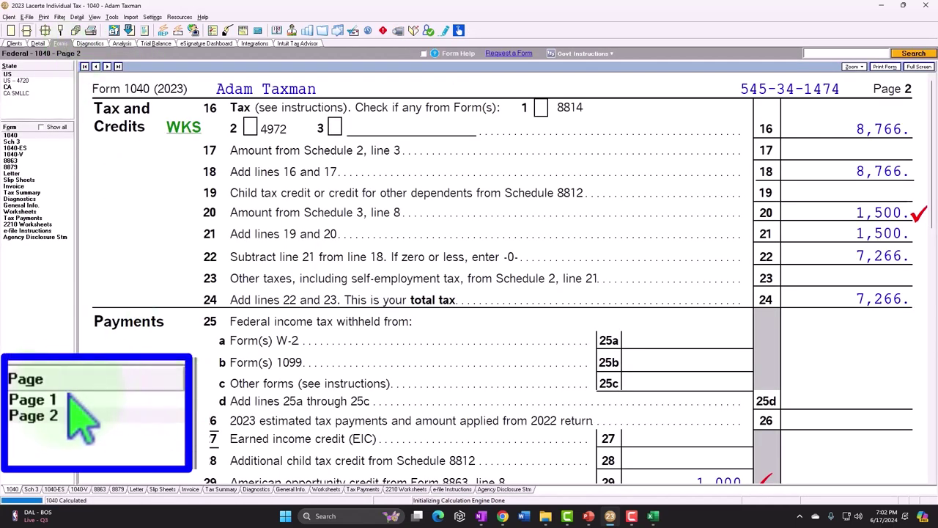
{"action": "left_click", "coordinate": [12, 373]}
{"action": "scroll", "coordinate": [601, 317], "scroll_direction": "down", "scroll_amount": 3}
{"action": "scroll", "coordinate": [601, 317], "scroll_direction": "down", "scroll_amount": 8}
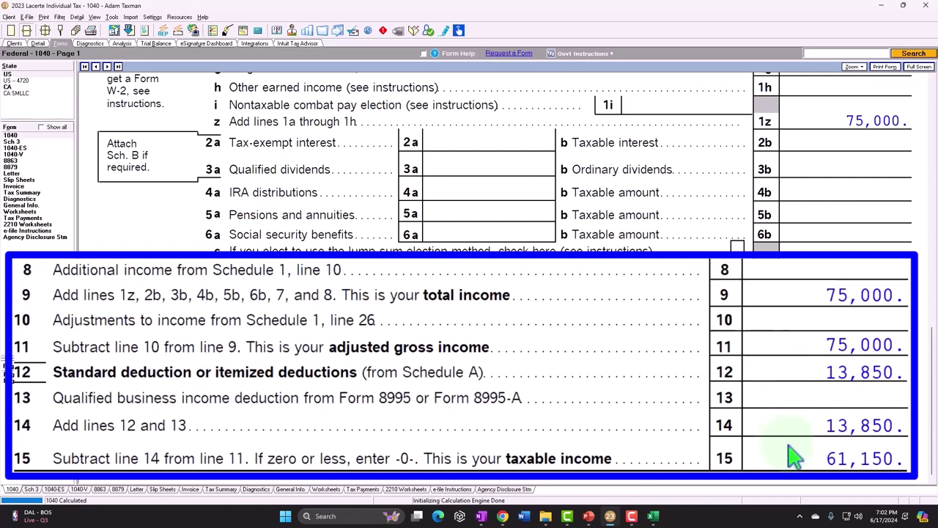
{"action": "scroll", "coordinate": [788, 450], "scroll_direction": "down", "scroll_amount": 5}
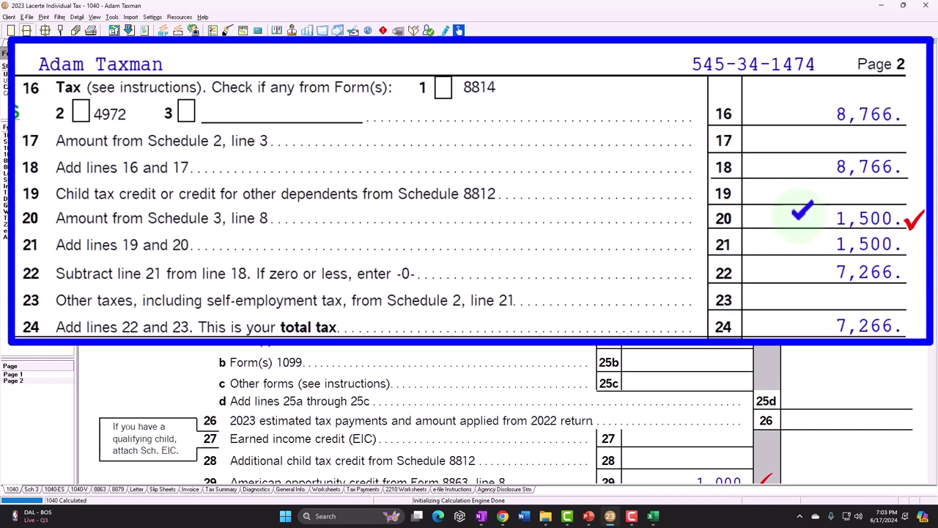
{"action": "scroll", "coordinate": [788, 343], "scroll_direction": "down", "scroll_amount": 2}
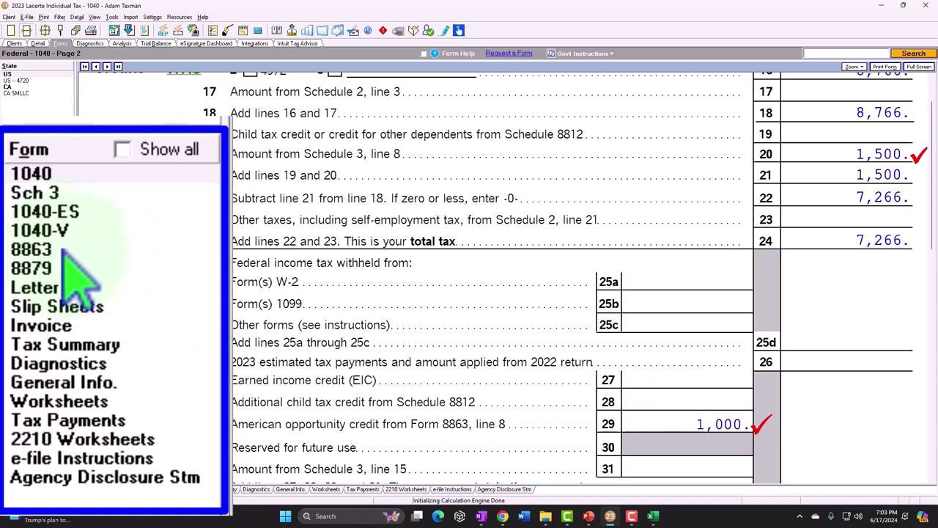
- Open Form 8863 and examine the Part I Refundable American Opportunity Credit calculation on page 1
{"action": "left_click", "coordinate": [29, 250]}
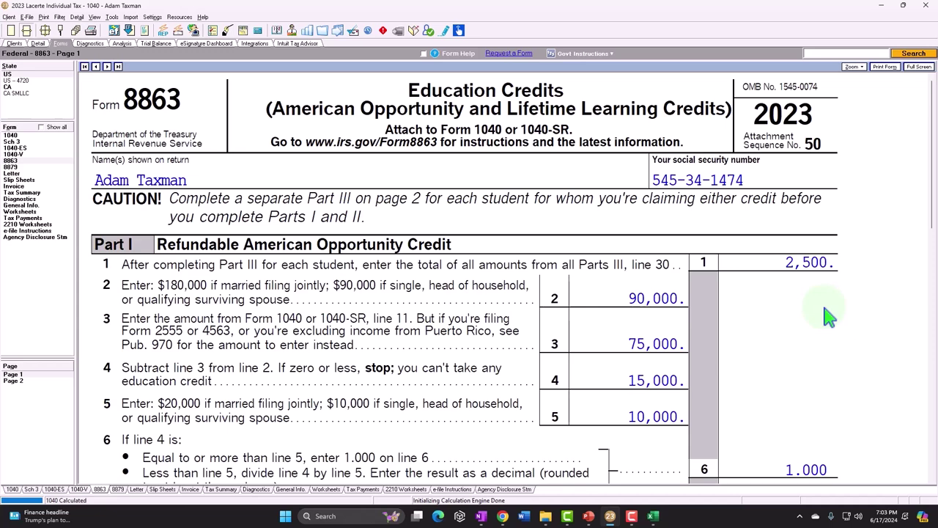
{"action": "scroll", "coordinate": [829, 317], "scroll_direction": "down", "scroll_amount": 1}
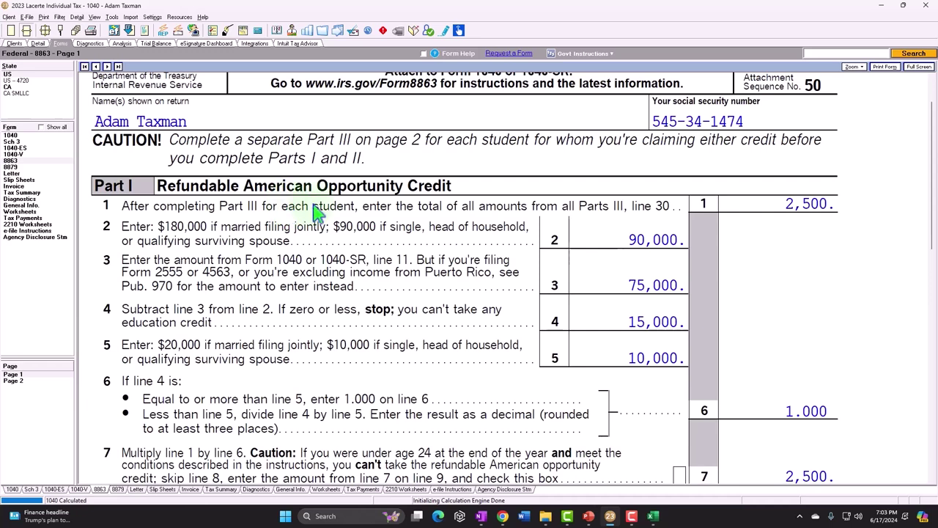
{"action": "scroll", "coordinate": [316, 212], "scroll_direction": "down", "scroll_amount": 1}
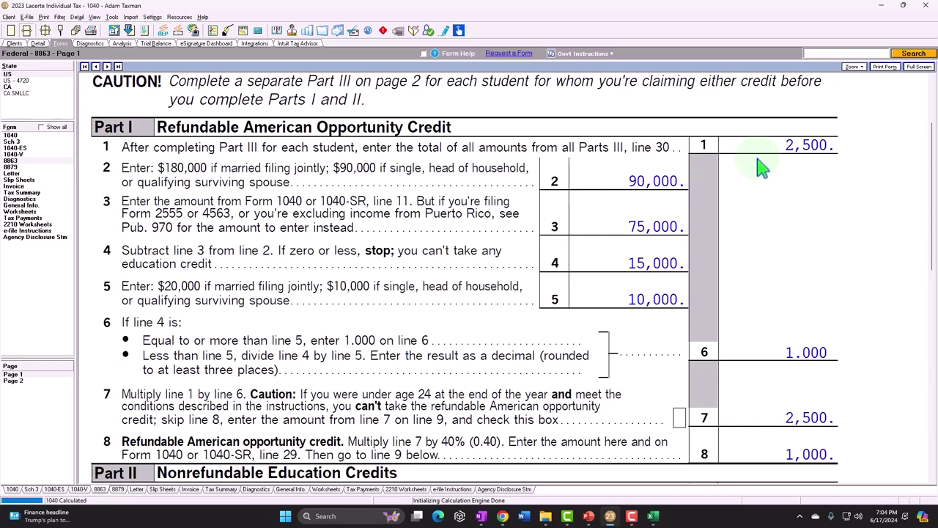
{"action": "scroll", "coordinate": [763, 168], "scroll_direction": "up", "scroll_amount": 3}
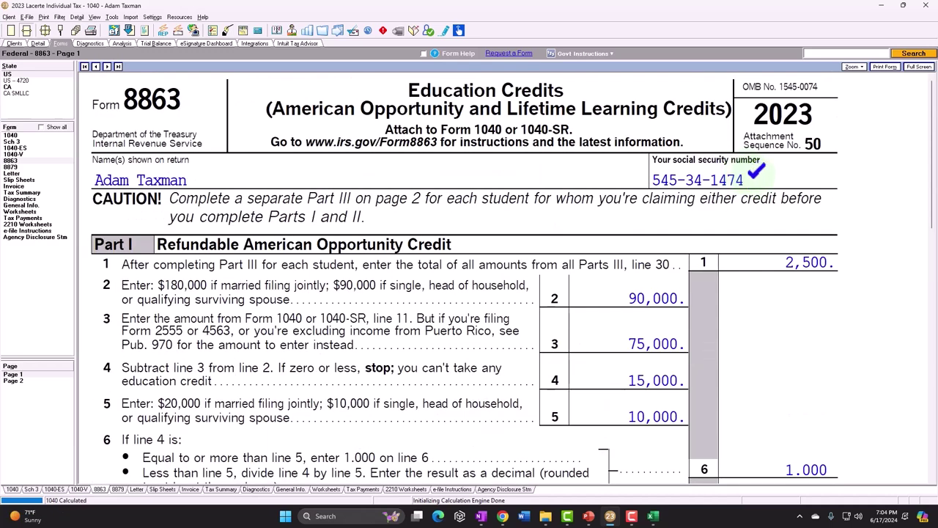
- Examine Part III on page 2 of Form 8863, covering student and institution information, eligibility questions and the American Opportunity Credit lines
{"action": "left_click", "coordinate": [29, 405]}
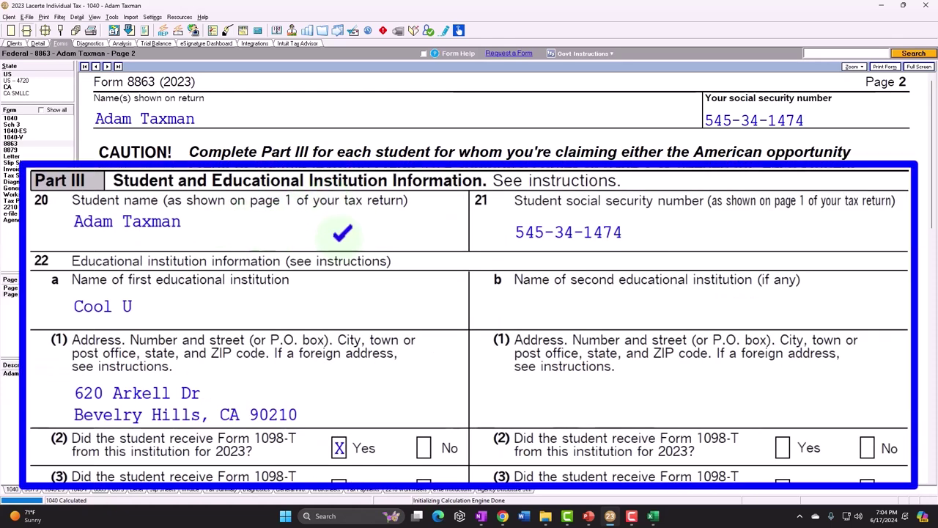
{"action": "scroll", "coordinate": [235, 271], "scroll_direction": "down", "scroll_amount": 3}
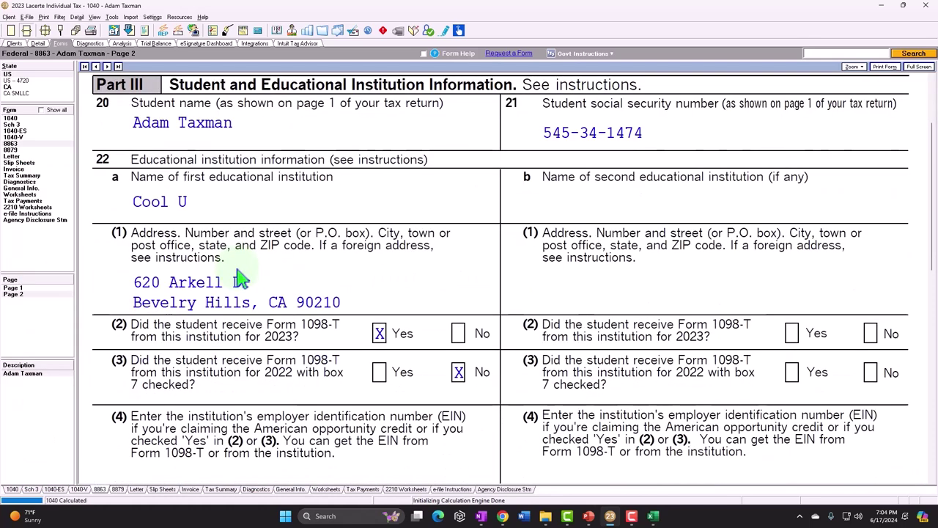
{"action": "scroll", "coordinate": [240, 278], "scroll_direction": "down", "scroll_amount": 5}
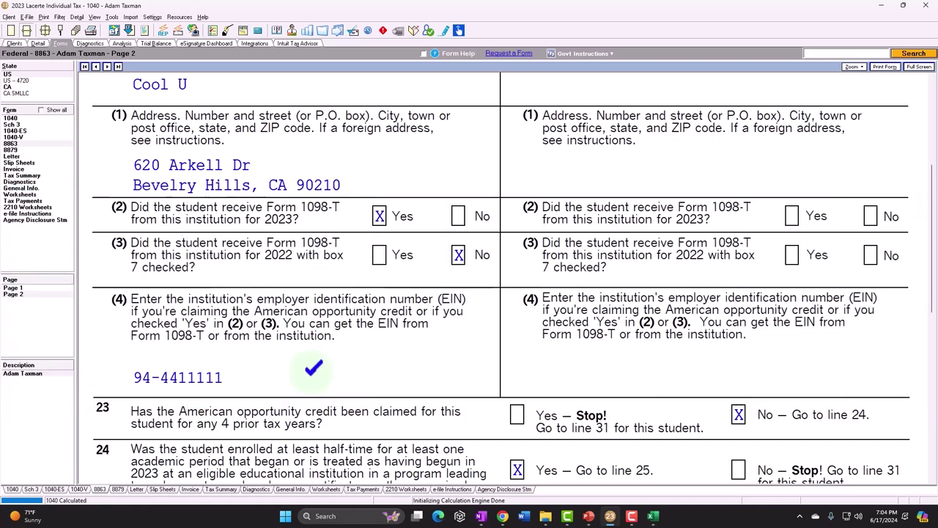
{"action": "scroll", "coordinate": [488, 383], "scroll_direction": "up", "scroll_amount": 3}
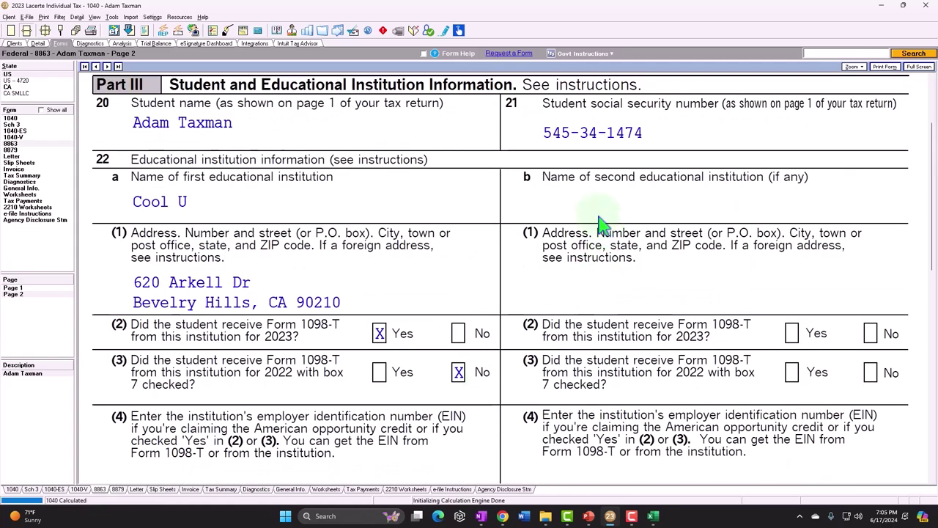
{"action": "scroll", "coordinate": [599, 224], "scroll_direction": "down", "scroll_amount": 6}
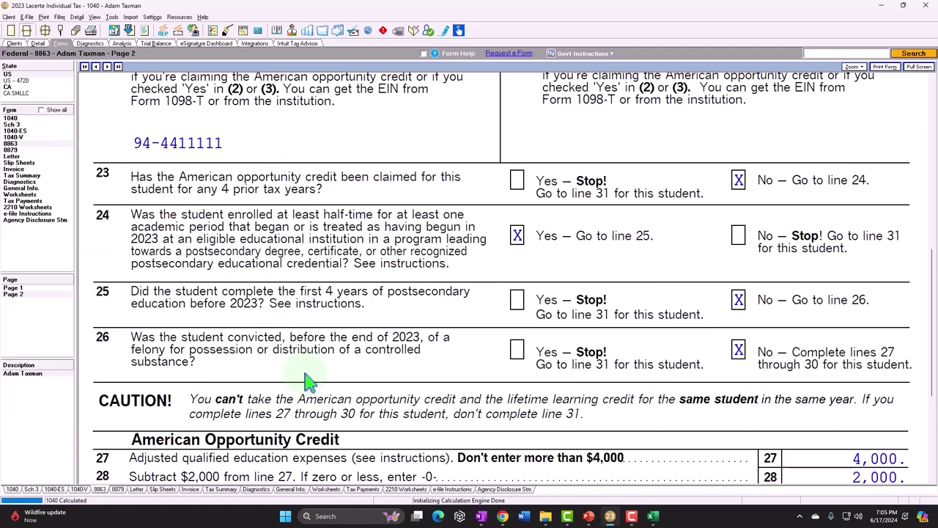
{"action": "scroll", "coordinate": [307, 380], "scroll_direction": "down", "scroll_amount": 2}
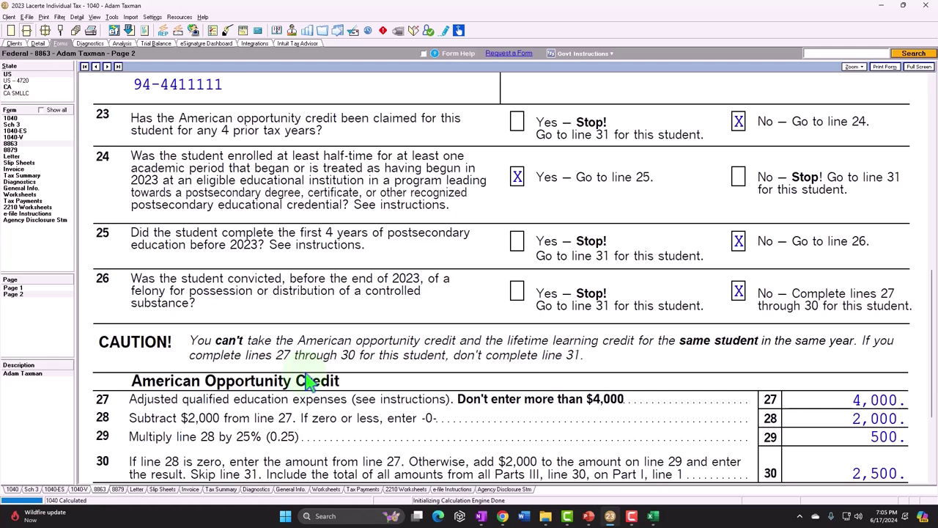
{"action": "scroll", "coordinate": [308, 380], "scroll_direction": "down", "scroll_amount": 2}
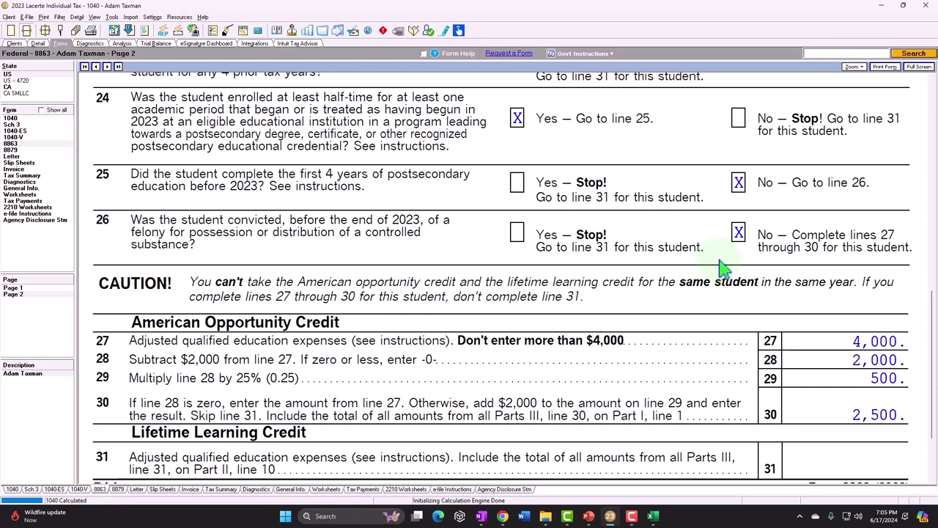
{"action": "scroll", "coordinate": [720, 268], "scroll_direction": "down", "scroll_amount": 3}
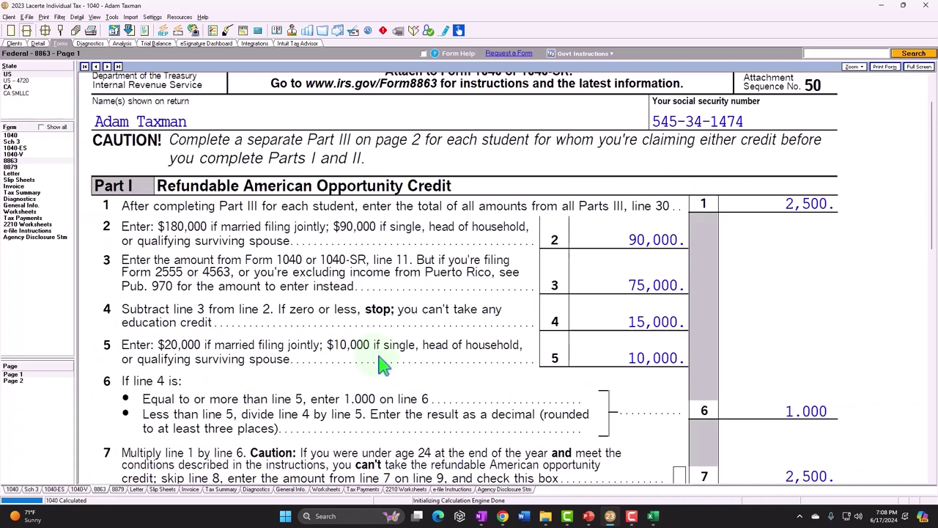
- Follow page 1 of Form 8863 from the Part I phaseout and refundable credit lines through Part II Nonrefundable Education Credits
{"action": "scroll", "coordinate": [381, 363], "scroll_direction": "down", "scroll_amount": 2}
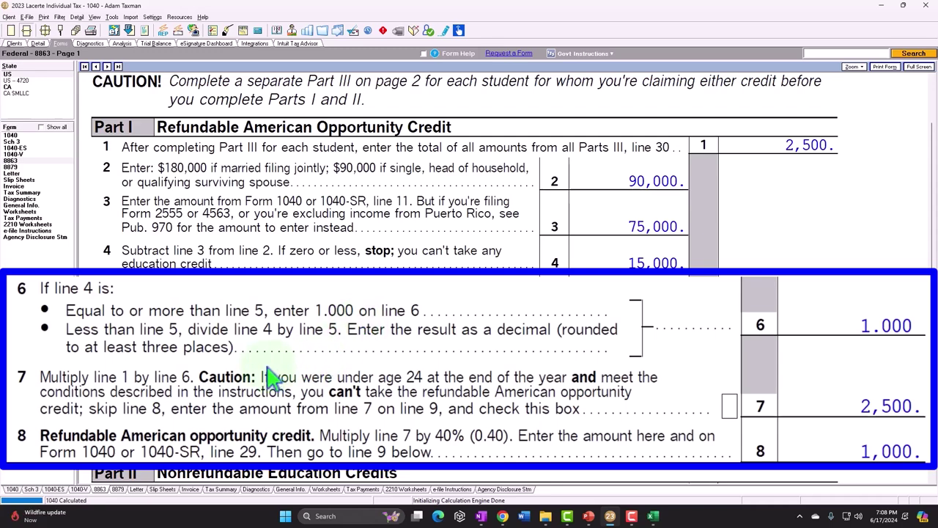
{"action": "scroll", "coordinate": [293, 395], "scroll_direction": "down", "scroll_amount": 1}
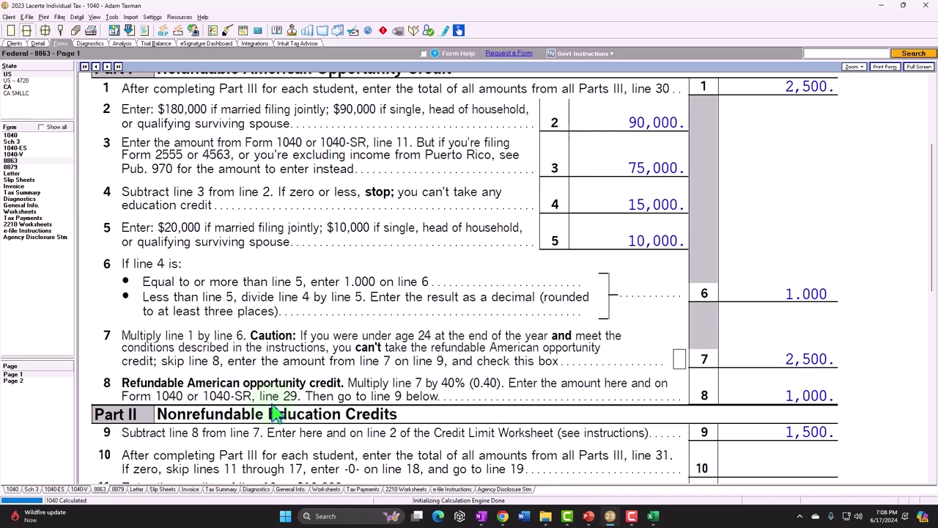
{"action": "scroll", "coordinate": [249, 381], "scroll_direction": "down", "scroll_amount": 1}
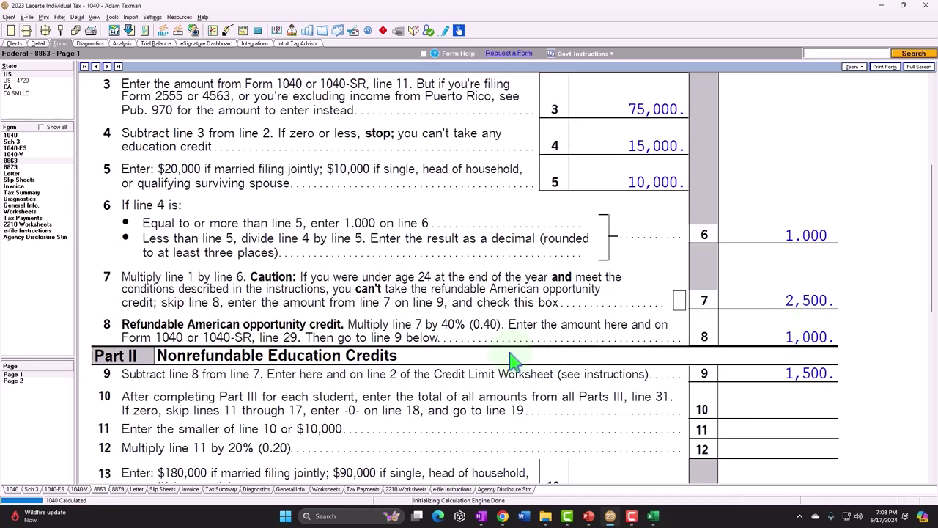
{"action": "scroll", "coordinate": [513, 359], "scroll_direction": "down", "scroll_amount": 2}
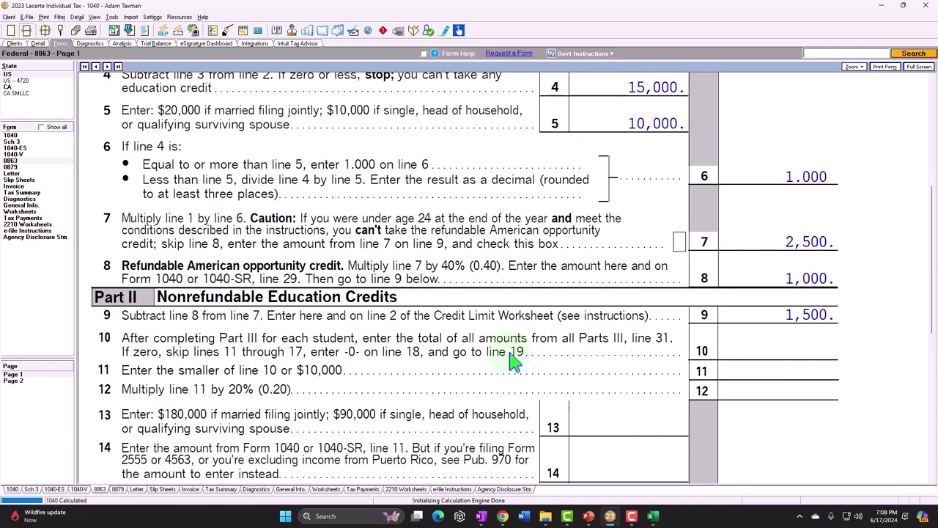
{"action": "scroll", "coordinate": [513, 360], "scroll_direction": "down", "scroll_amount": 3}
{"action": "scroll", "coordinate": [715, 199], "scroll_direction": "down", "scroll_amount": 3}
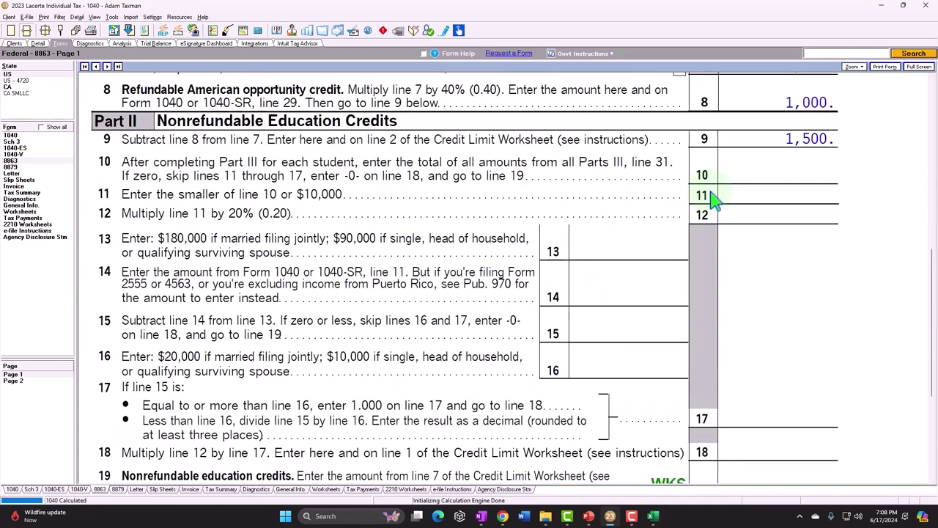
{"action": "scroll", "coordinate": [714, 200], "scroll_direction": "down", "scroll_amount": 2}
{"action": "scroll", "coordinate": [717, 214], "scroll_direction": "up", "scroll_amount": 2}
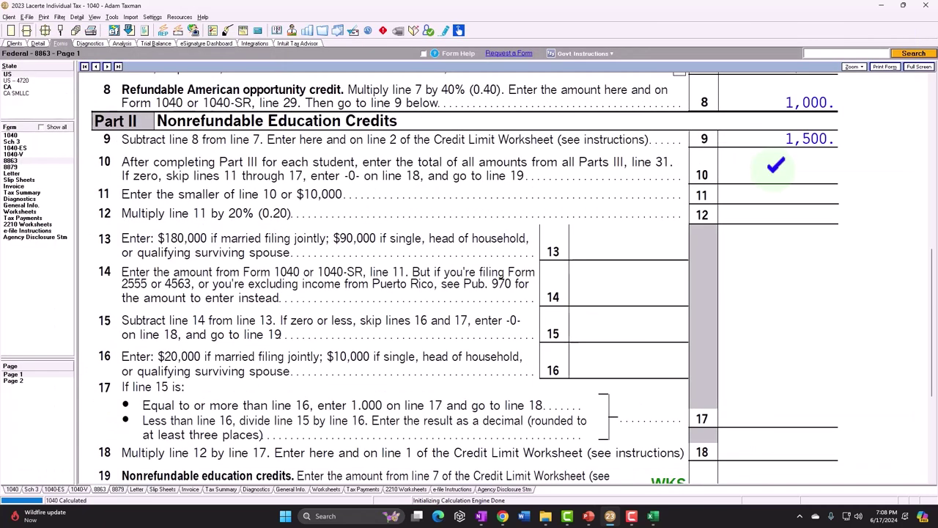
- Trace the education credits to line 20 and line 29 on page 2 of Form 1040
{"action": "left_click", "coordinate": [11, 135]}
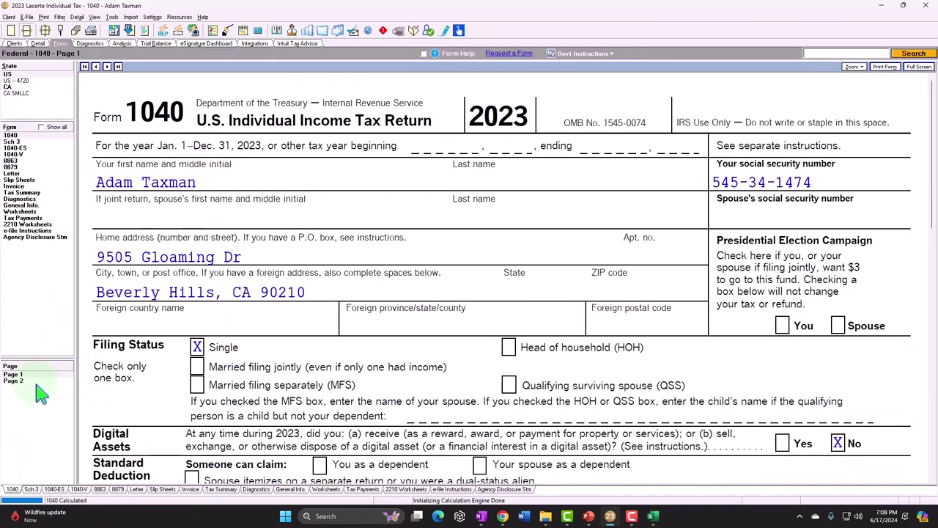
{"action": "left_click", "coordinate": [14, 380]}
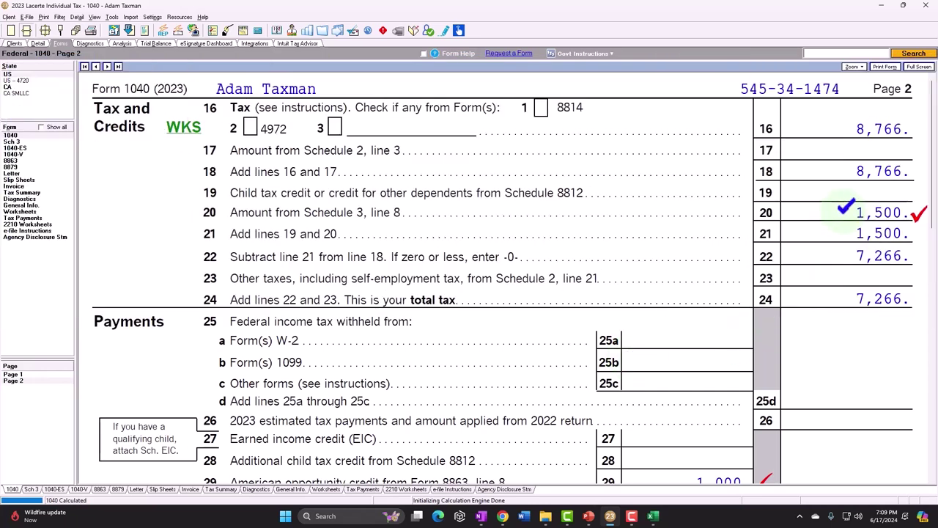
{"action": "scroll", "coordinate": [686, 447], "scroll_direction": "down", "scroll_amount": 3}
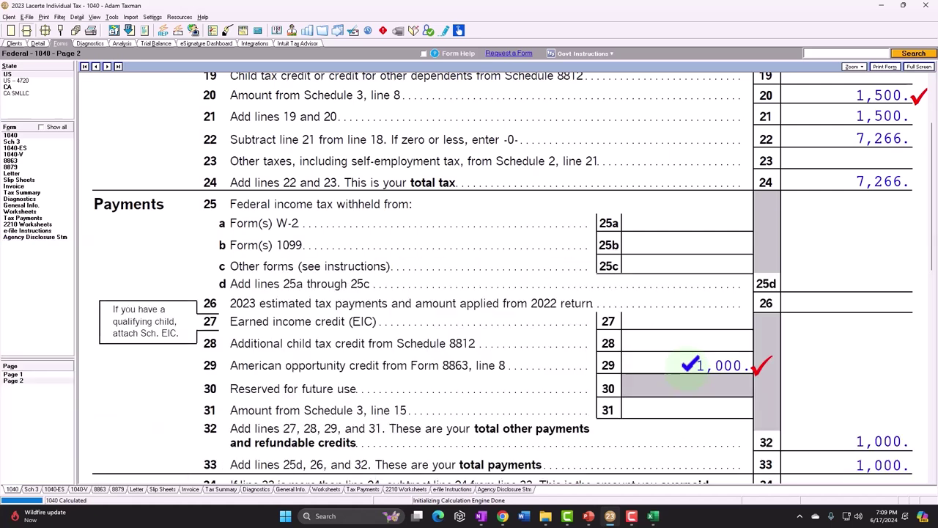
{"action": "scroll", "coordinate": [681, 370], "scroll_direction": "down", "scroll_amount": 3}
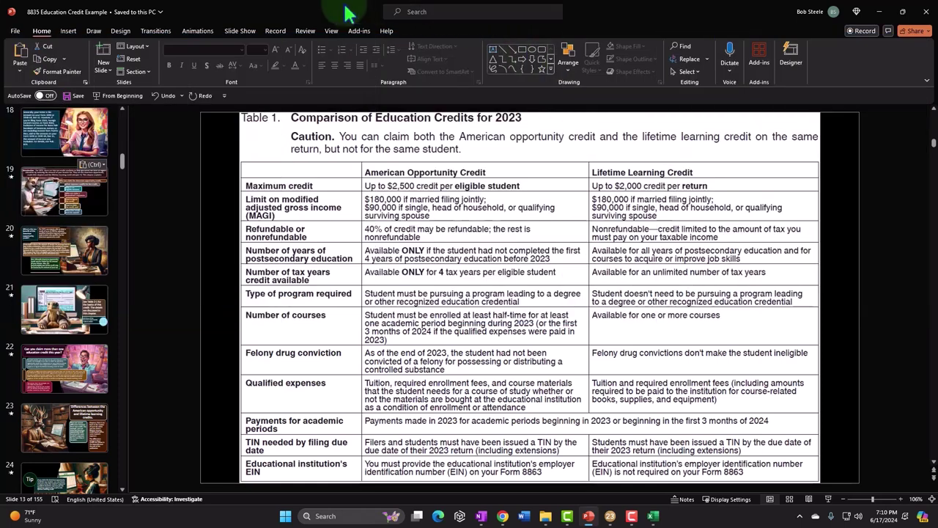
- Switch from PowerPoint back to Lacerte and bring up the Current Year Expenses section of the Education Credits input screen
{"action": "key", "text": "alt+Tab"}
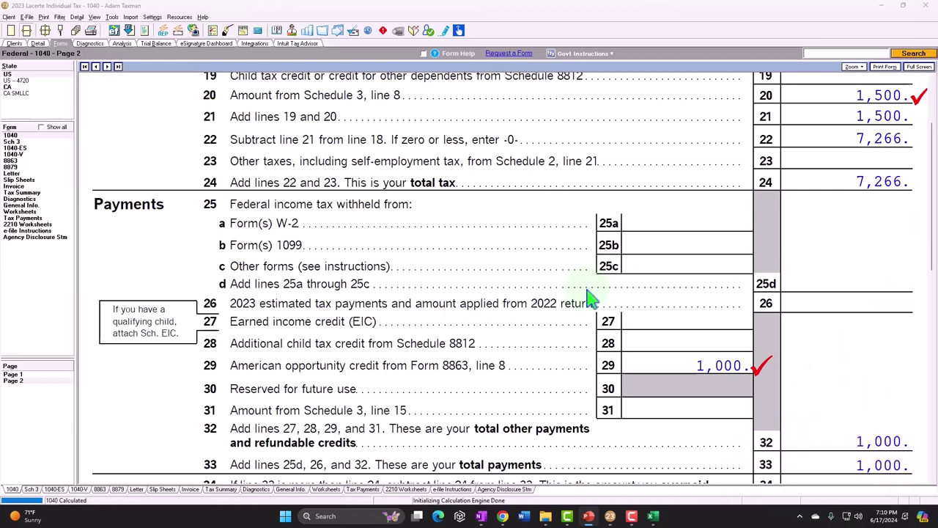
{"action": "left_click", "coordinate": [38, 44]}
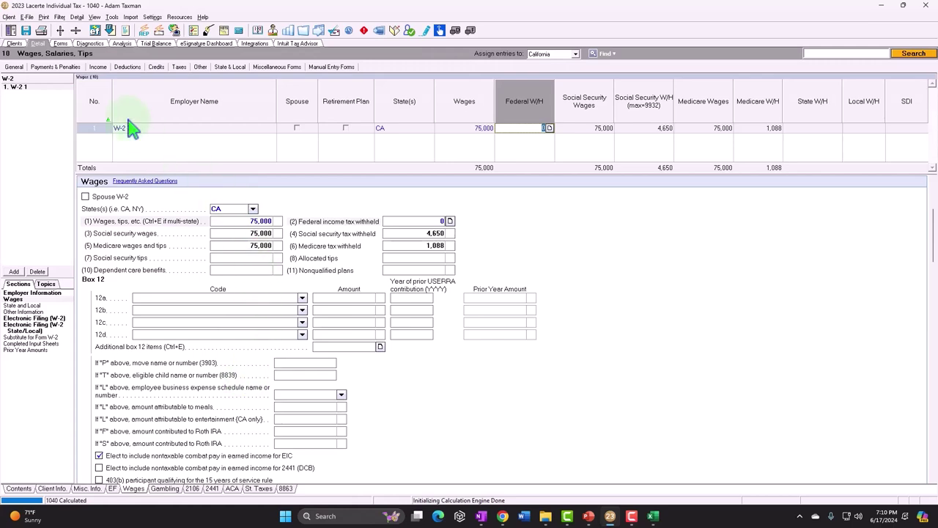
{"action": "left_click", "coordinate": [97, 67]}
{"action": "mouse_move", "coordinate": [129, 67]}
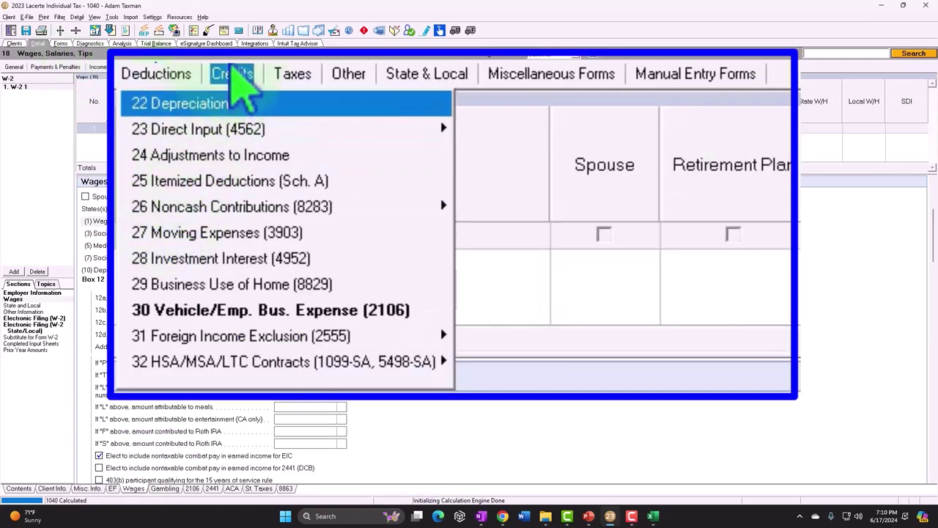
{"action": "mouse_move", "coordinate": [237, 77]}
{"action": "left_click", "coordinate": [291, 233]}
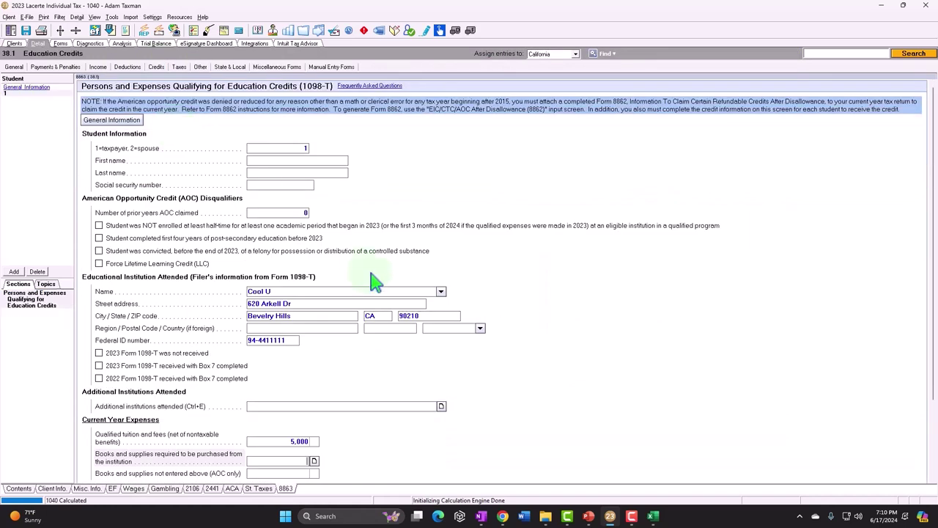
{"action": "scroll", "coordinate": [375, 282], "scroll_direction": "down", "scroll_amount": 3}
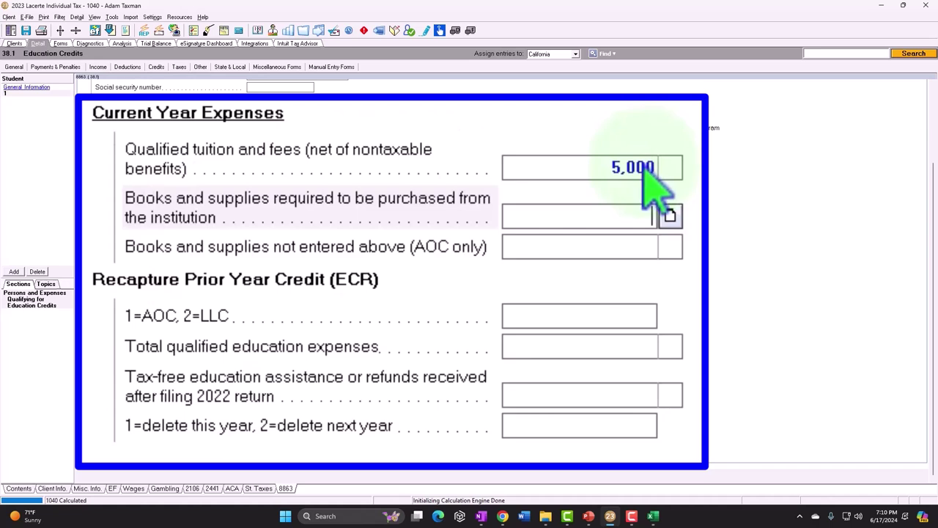
- Enter 2,000 for qualified tuition and fees and 3,000 for books and supplies required to be purchased from the institution
{"action": "left_click", "coordinate": [645, 167]}
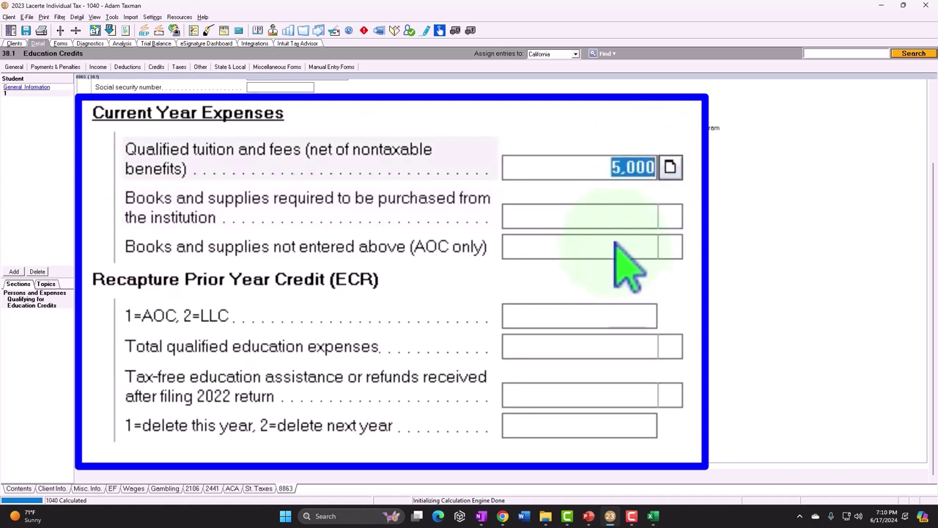
{"action": "type", "text": "2000"}
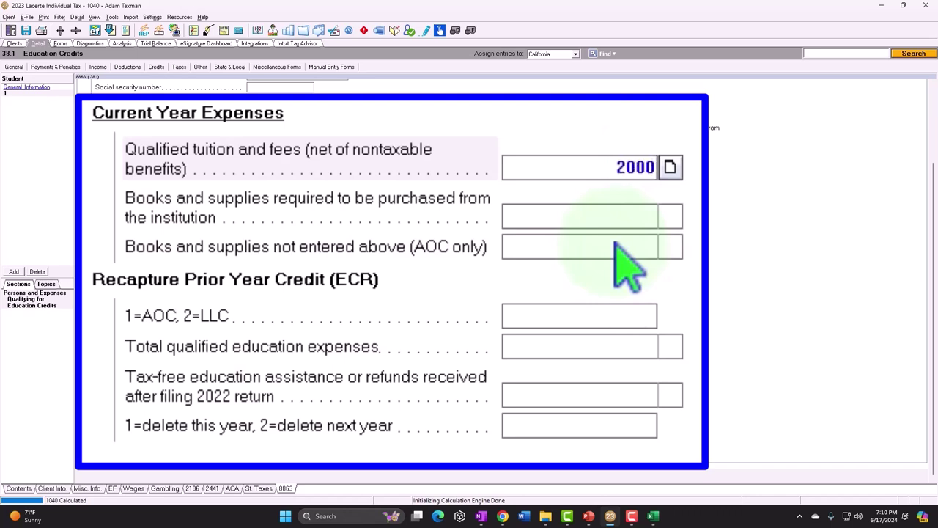
{"action": "key", "text": "Return"}
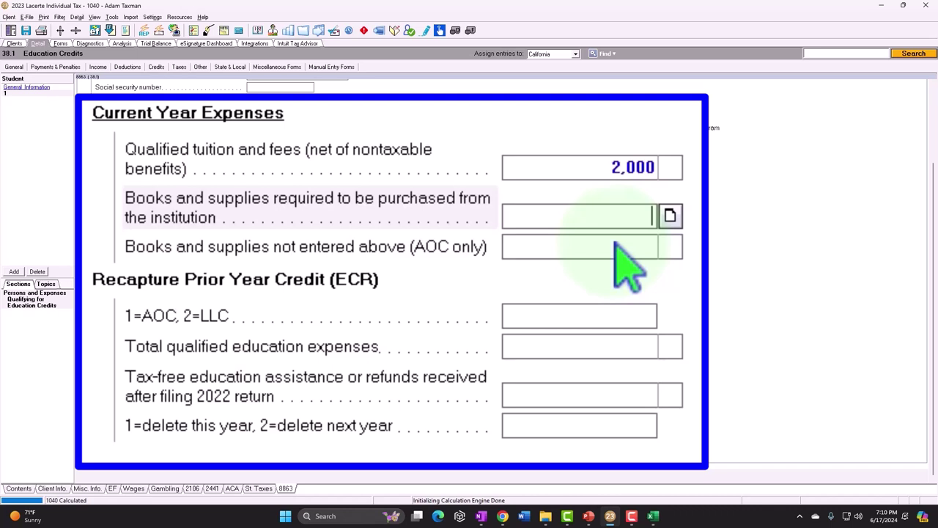
{"action": "type", "text": "000"}
{"action": "key", "text": "Tab"}
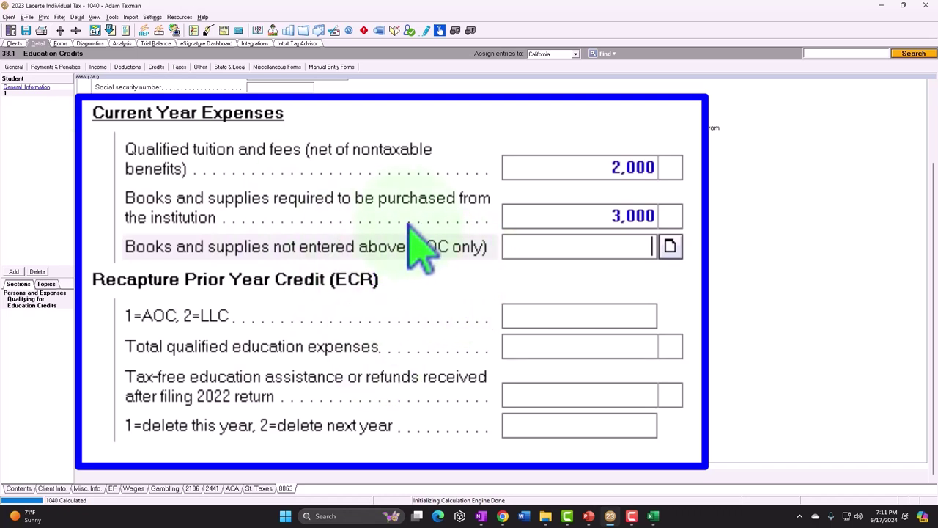
- Clear the institution-required books and supplies amount and enter 3000 under books and supplies not entered above (AOC only)
{"action": "left_click", "coordinate": [555, 223]}
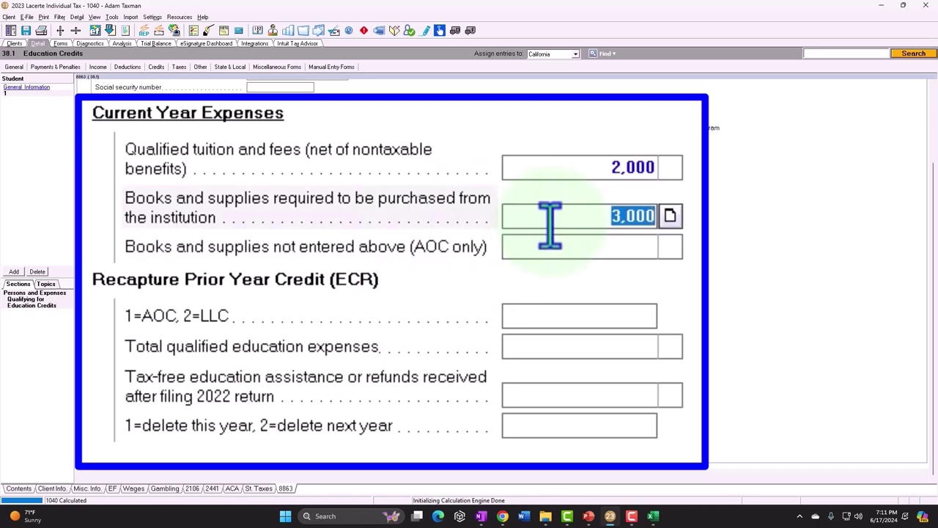
{"action": "key", "text": "Delete"}
{"action": "key", "text": "Return"}
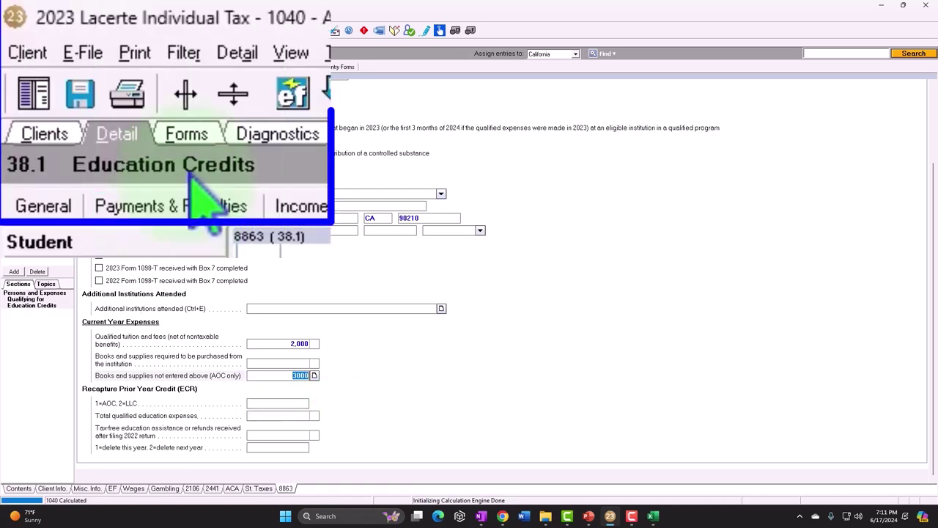
- Open page 1 of Form 8863 and review Part I Refundable American Opportunity Credit and Part II Nonrefundable Education Credits
{"action": "left_click", "coordinate": [62, 44]}
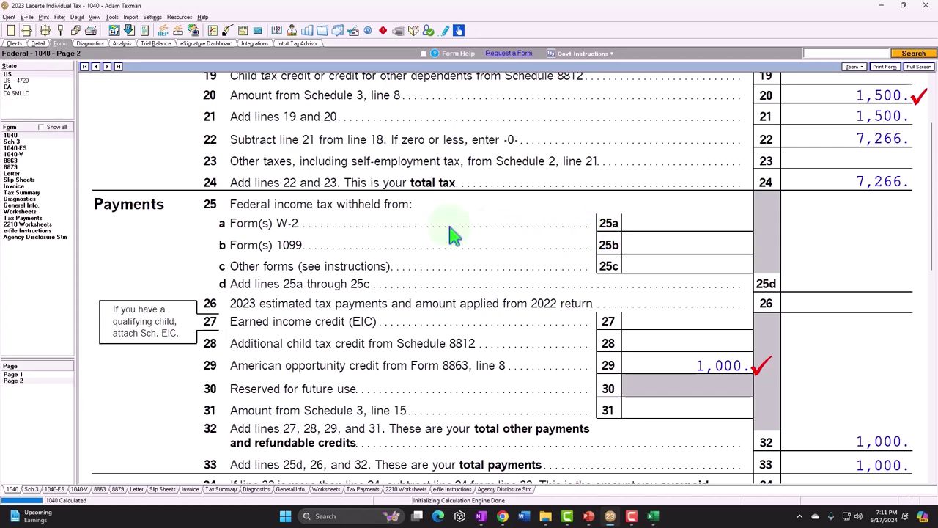
{"action": "left_click", "coordinate": [10, 160]}
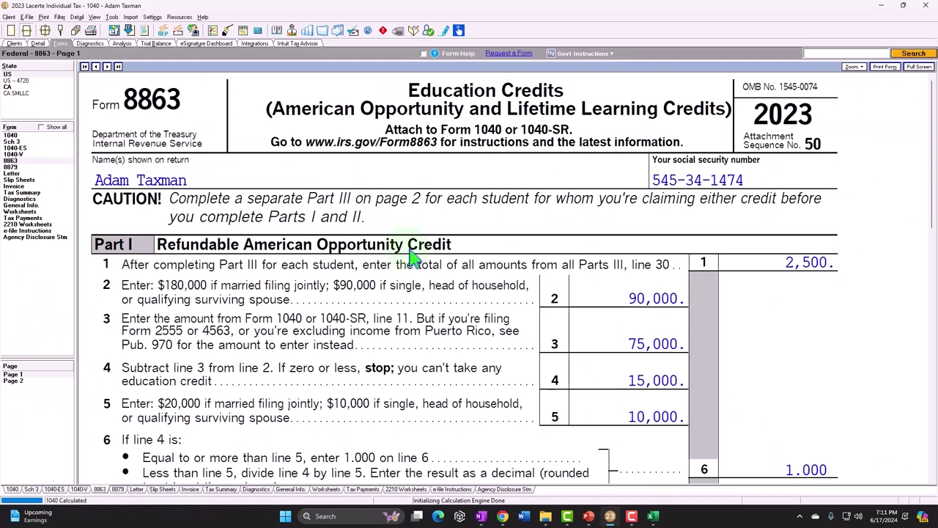
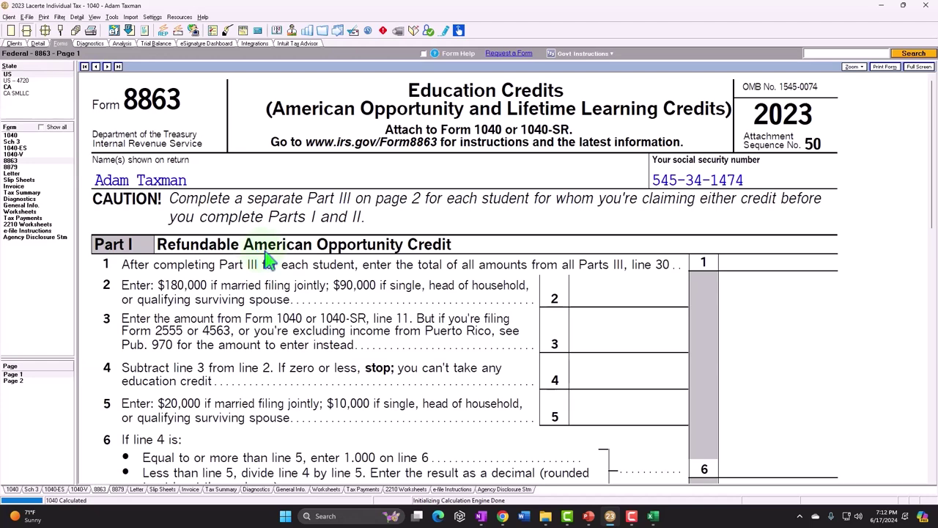
{"action": "scroll", "coordinate": [270, 258], "scroll_direction": "down", "scroll_amount": 1}
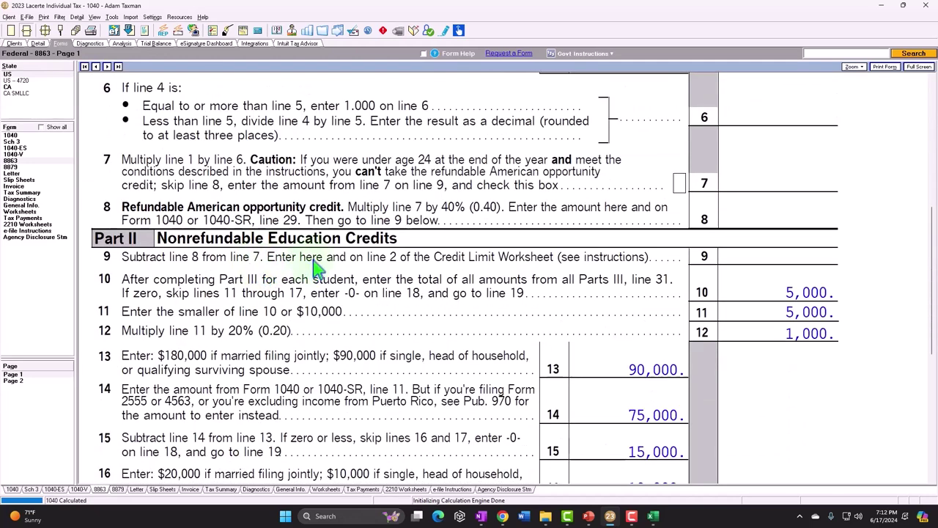
{"action": "scroll", "coordinate": [315, 270], "scroll_direction": "down", "scroll_amount": 1}
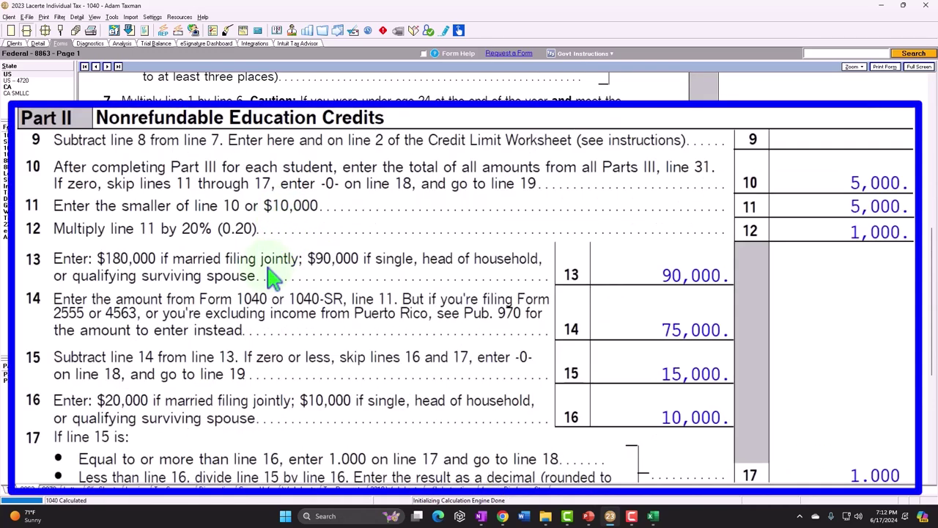
- Examine Part III on page 2 of Form 8863, from the institution and eligibility questions to the Lifetime Learning Credit on line 31
{"action": "left_click", "coordinate": [12, 294]}
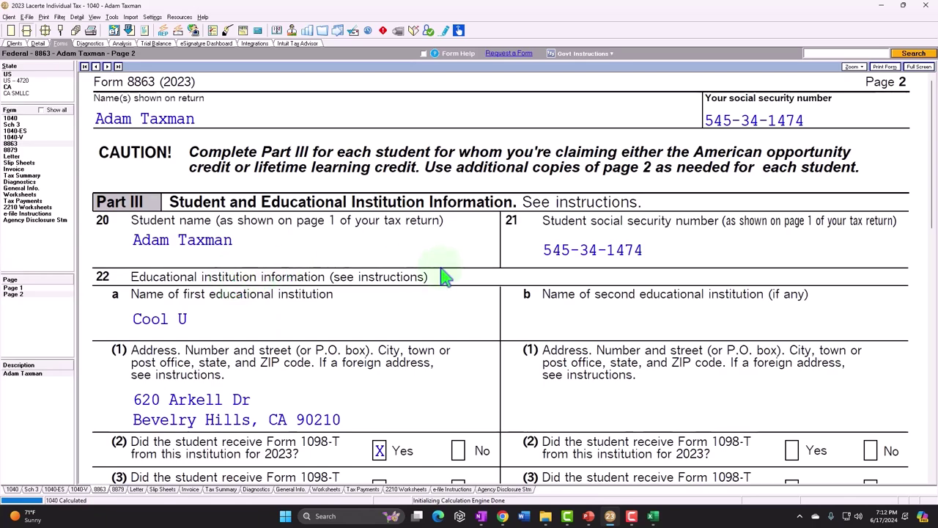
{"action": "scroll", "coordinate": [460, 278], "scroll_direction": "down", "scroll_amount": 1}
{"action": "scroll", "coordinate": [432, 289], "scroll_direction": "down", "scroll_amount": 3}
{"action": "scroll", "coordinate": [335, 315], "scroll_direction": "down", "scroll_amount": 1}
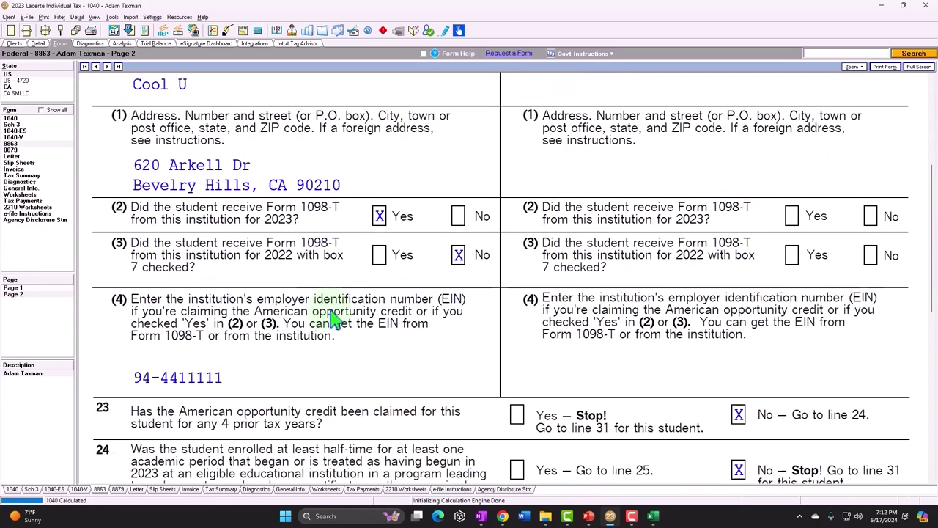
{"action": "scroll", "coordinate": [335, 315], "scroll_direction": "down", "scroll_amount": 7}
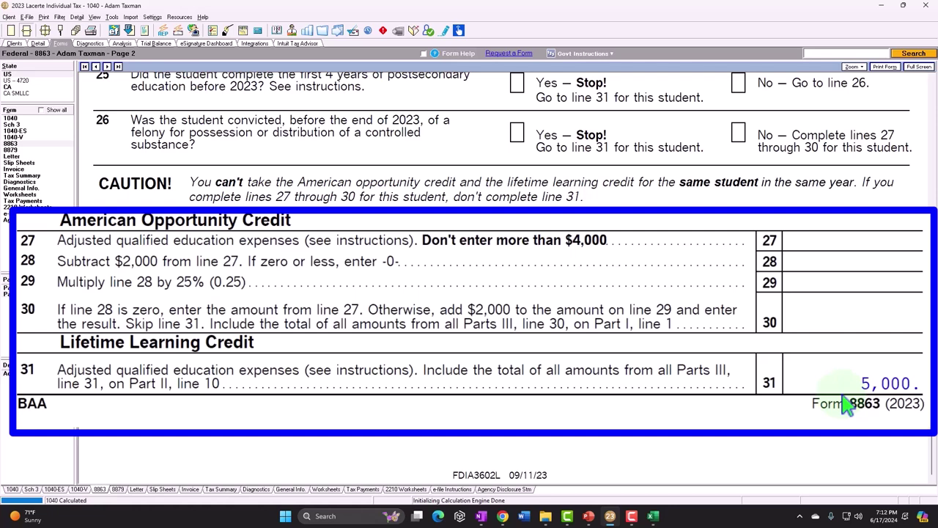
- Compare the refundable credit lines in Part I with nonrefundable credit lines 10 through 19 in Part II of Form 8863
{"action": "left_click", "coordinate": [11, 286]}
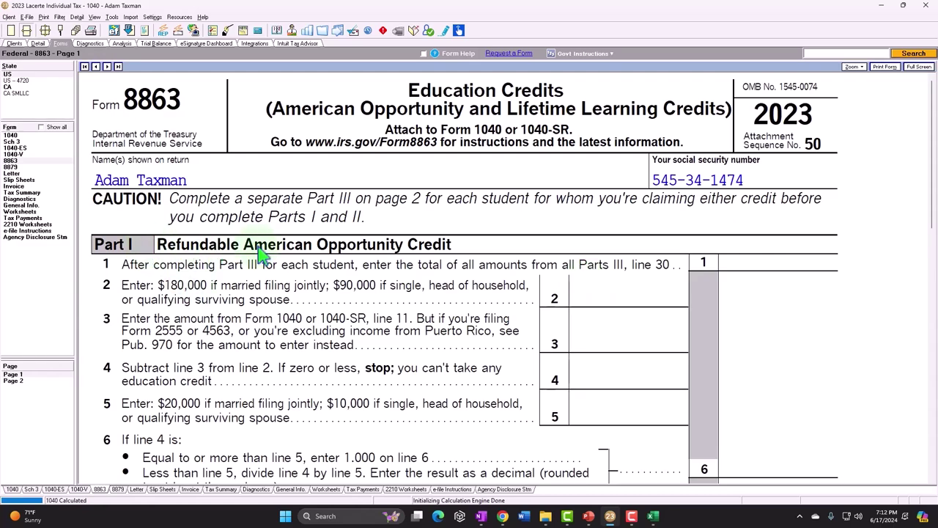
{"action": "scroll", "coordinate": [261, 253], "scroll_direction": "down", "scroll_amount": 2}
{"action": "scroll", "coordinate": [260, 252], "scroll_direction": "down", "scroll_amount": 5}
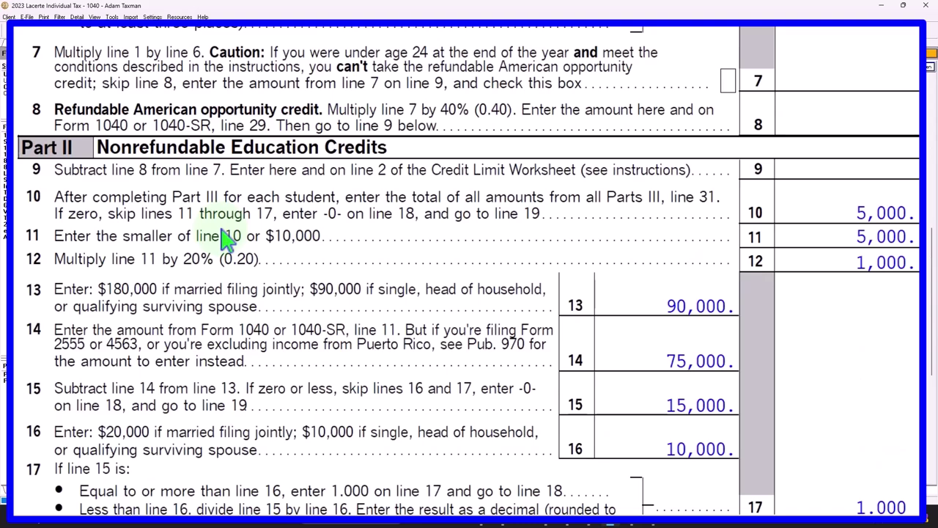
{"action": "scroll", "coordinate": [228, 238], "scroll_direction": "down", "scroll_amount": 1}
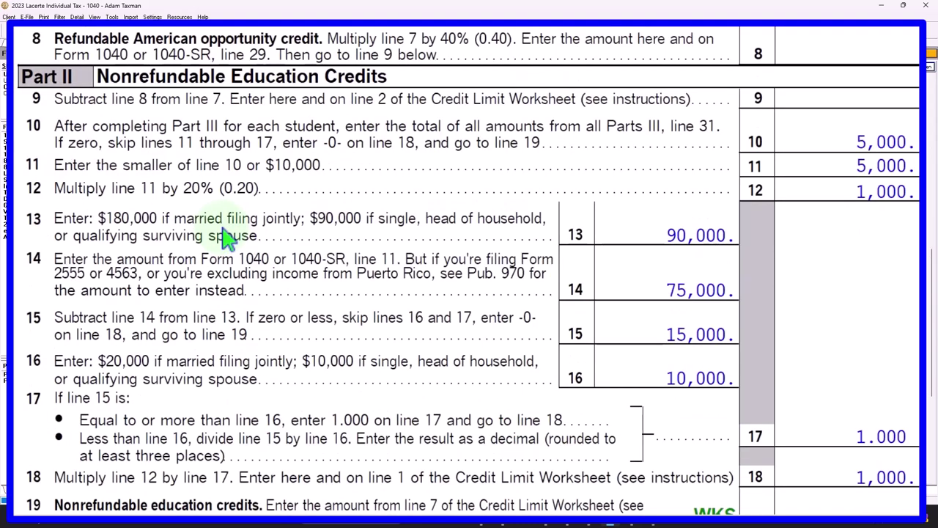
{"action": "scroll", "coordinate": [516, 214], "scroll_direction": "up", "scroll_amount": 4}
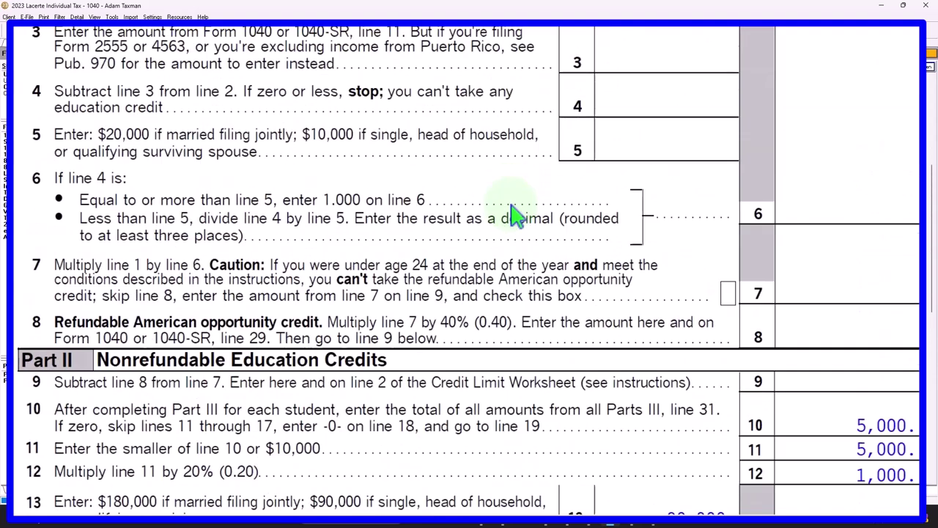
{"action": "scroll", "coordinate": [517, 215], "scroll_direction": "up", "scroll_amount": 2}
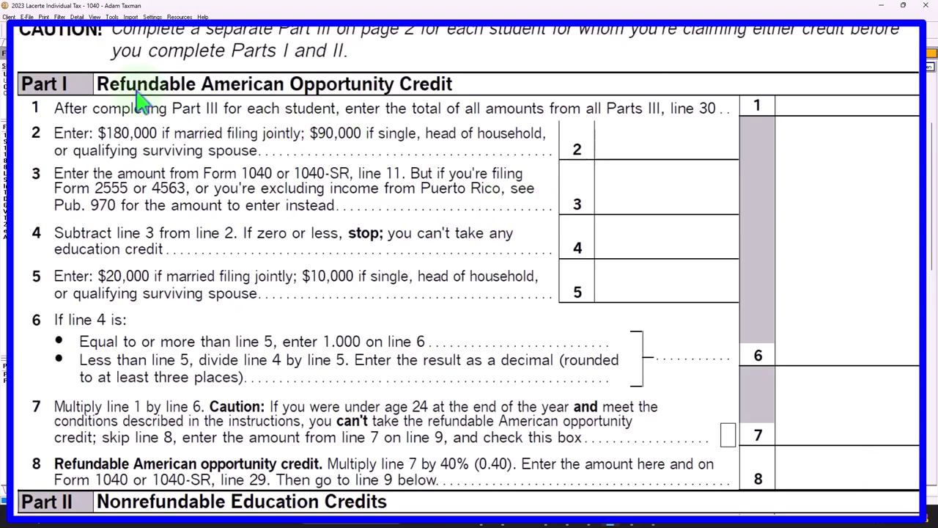
{"action": "scroll", "coordinate": [311, 110], "scroll_direction": "down", "scroll_amount": 4}
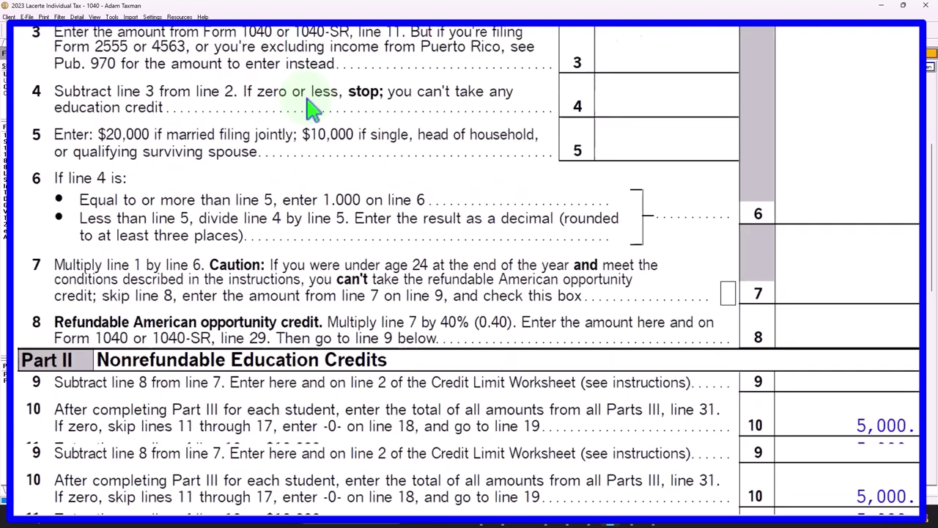
{"action": "scroll", "coordinate": [317, 250], "scroll_direction": "down", "scroll_amount": 2}
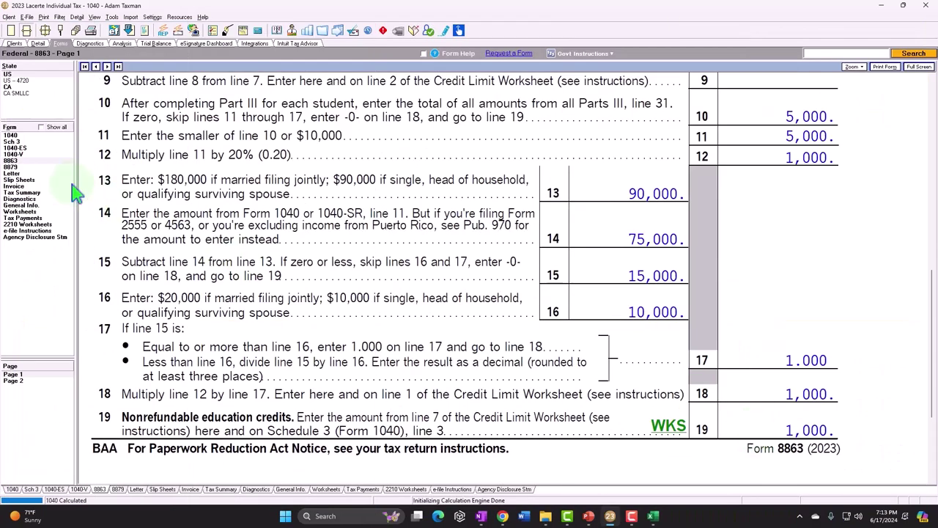
- Check the nonrefundable credit on line 20, total tax on line 24 and refundable credit on line 29 of Form 1040, page 2
{"action": "left_click", "coordinate": [16, 135]}
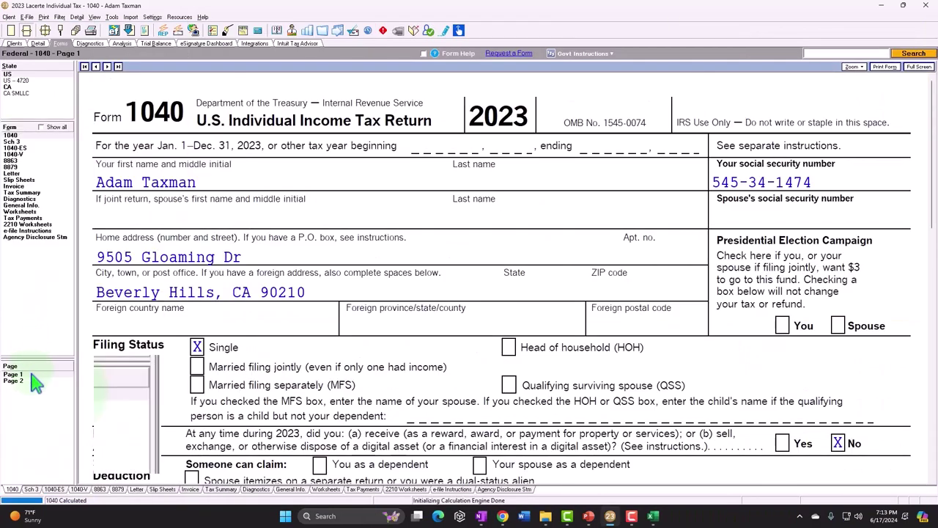
{"action": "left_click", "coordinate": [13, 380]}
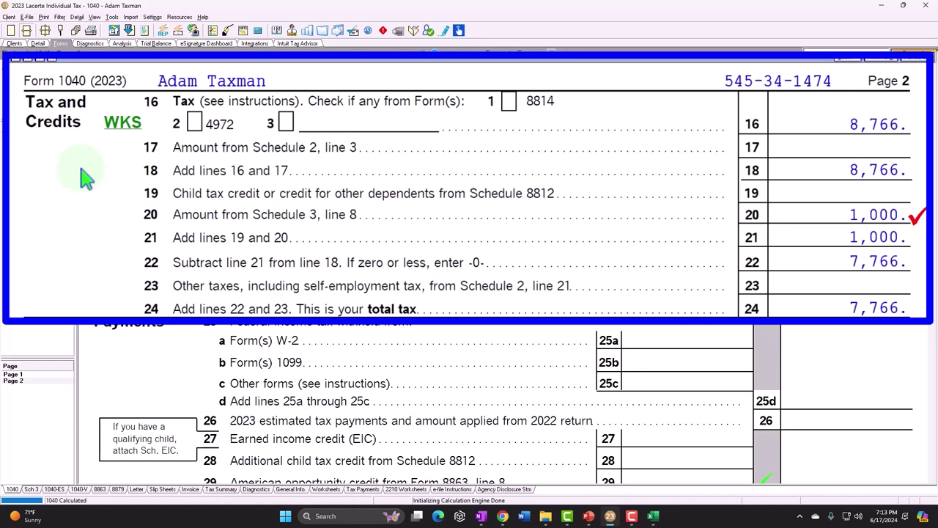
{"action": "scroll", "coordinate": [149, 176], "scroll_direction": "down", "scroll_amount": 2}
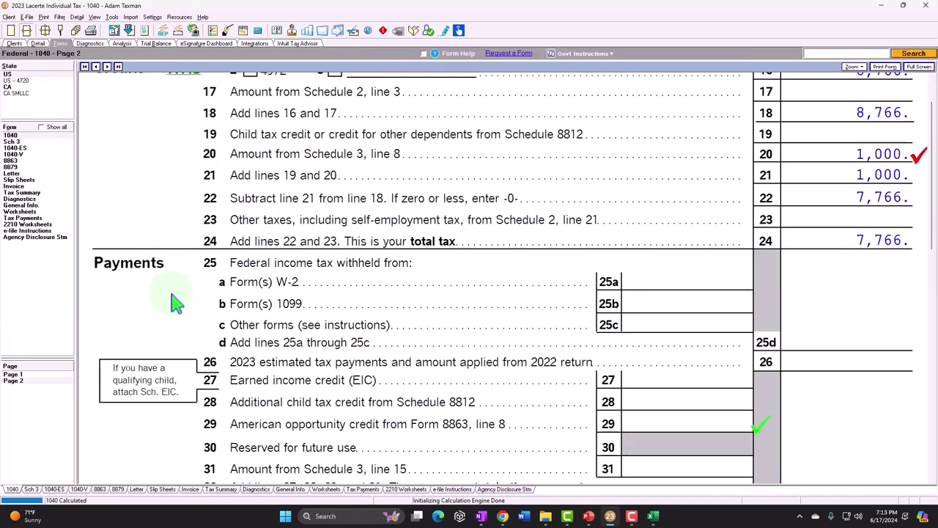
{"action": "scroll", "coordinate": [176, 302], "scroll_direction": "up", "scroll_amount": 2}
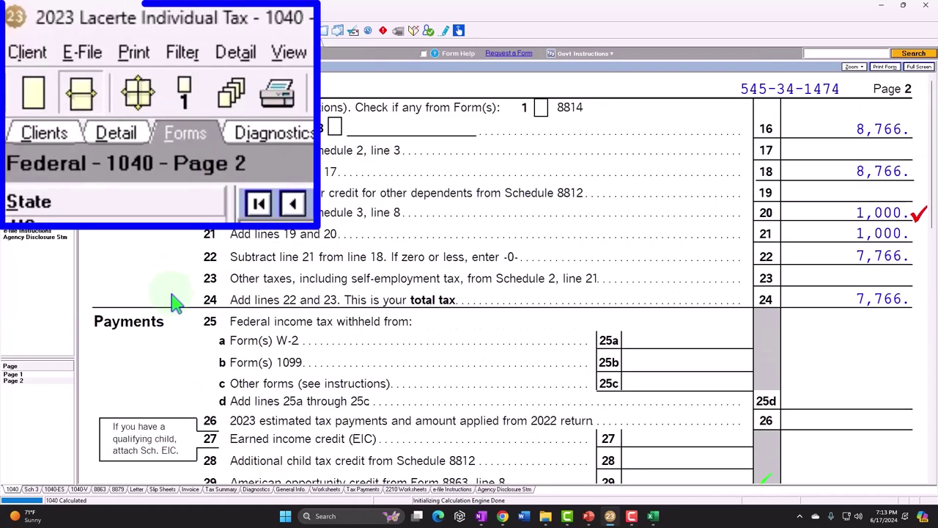
- Set qualified tuition and fees to 15,000 in Current Year Expenses on the Education Credits input screen
{"action": "left_click", "coordinate": [39, 44]}
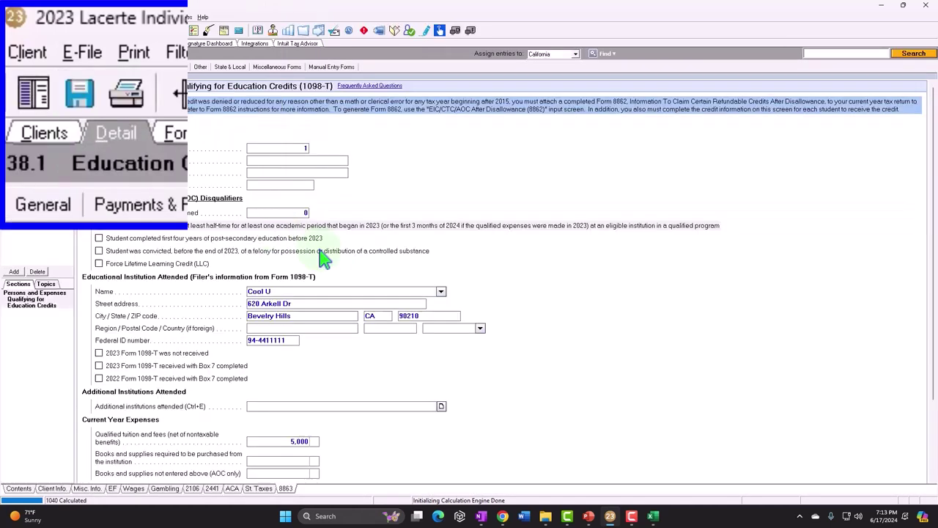
{"action": "scroll", "coordinate": [370, 305], "scroll_direction": "down", "scroll_amount": 3}
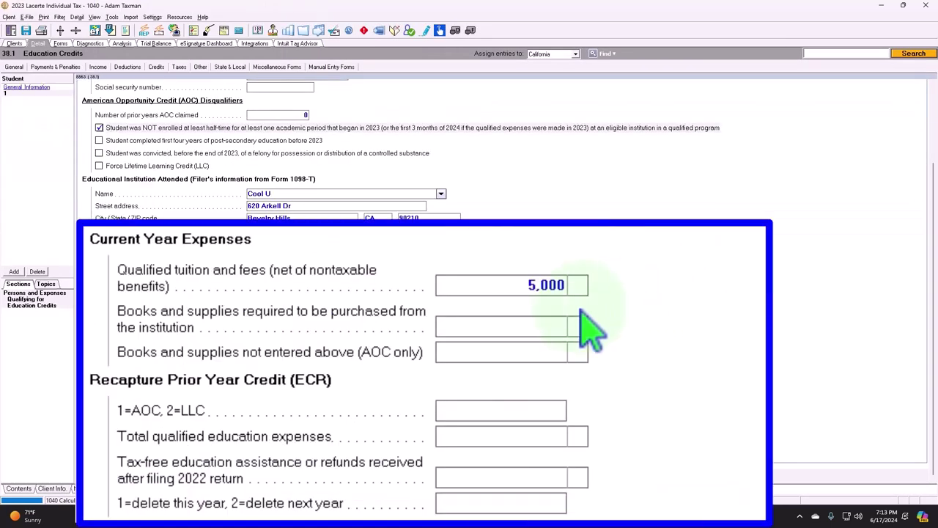
{"action": "left_click", "coordinate": [535, 288]}
{"action": "type", "text": "15000"}
{"action": "key", "text": "Return"}
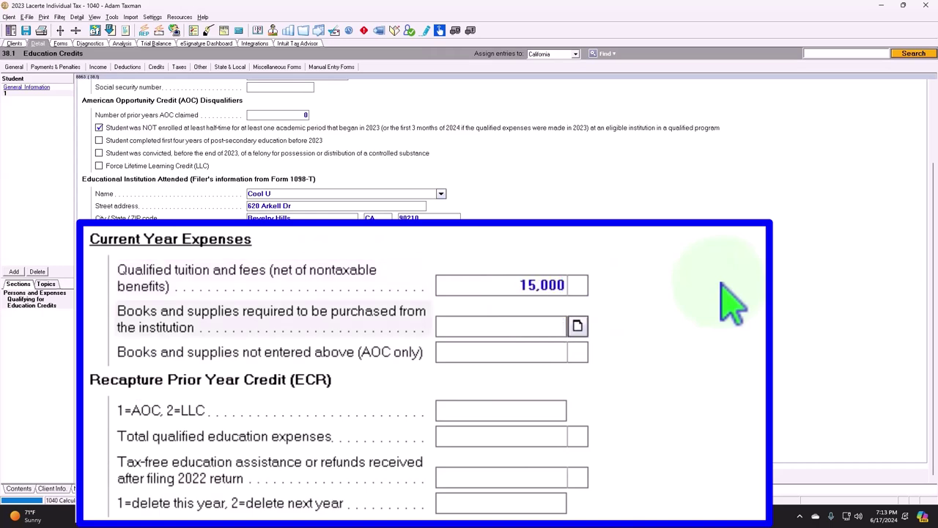
- Check line 20 on page 2 of Form 1040 and lines 10 through 12 in Part II of Form 8863
{"action": "left_click", "coordinate": [63, 44]}
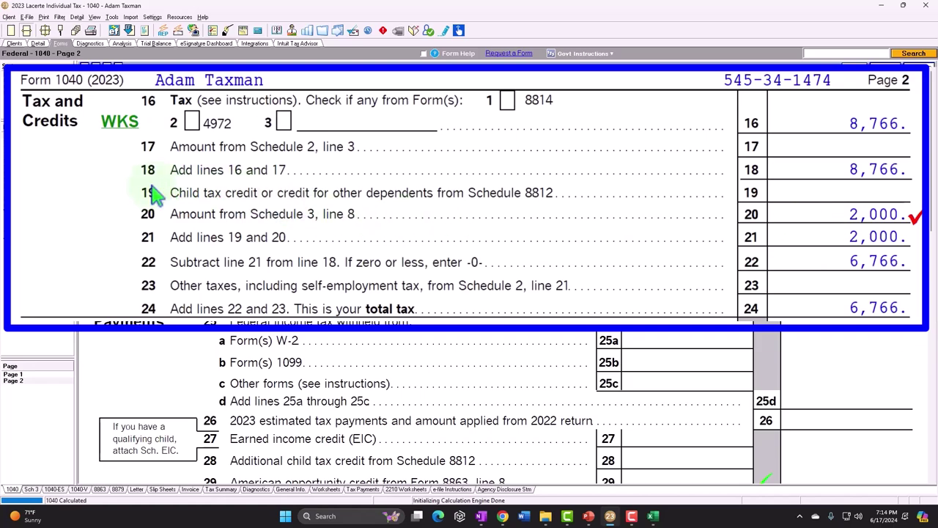
{"action": "left_click", "coordinate": [16, 161]}
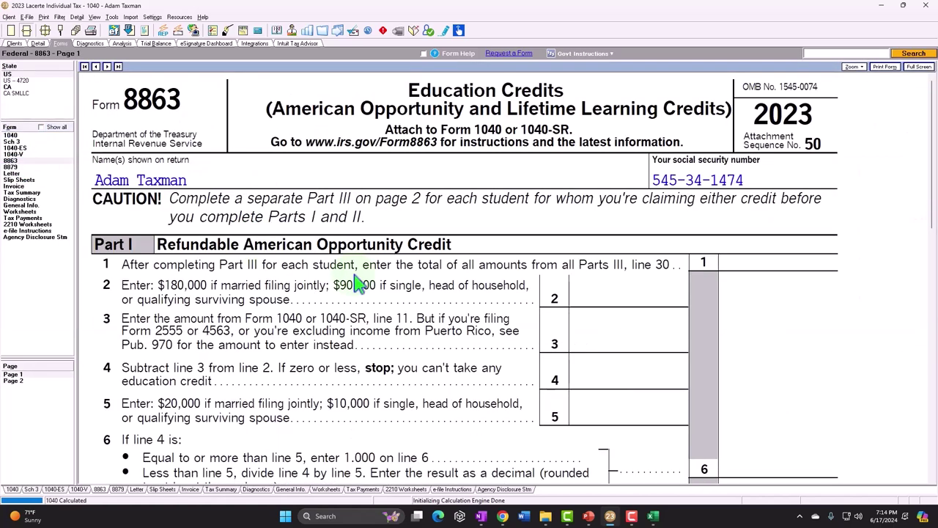
{"action": "scroll", "coordinate": [356, 283], "scroll_direction": "down", "scroll_amount": 5}
{"action": "scroll", "coordinate": [357, 286], "scroll_direction": "down", "scroll_amount": 3}
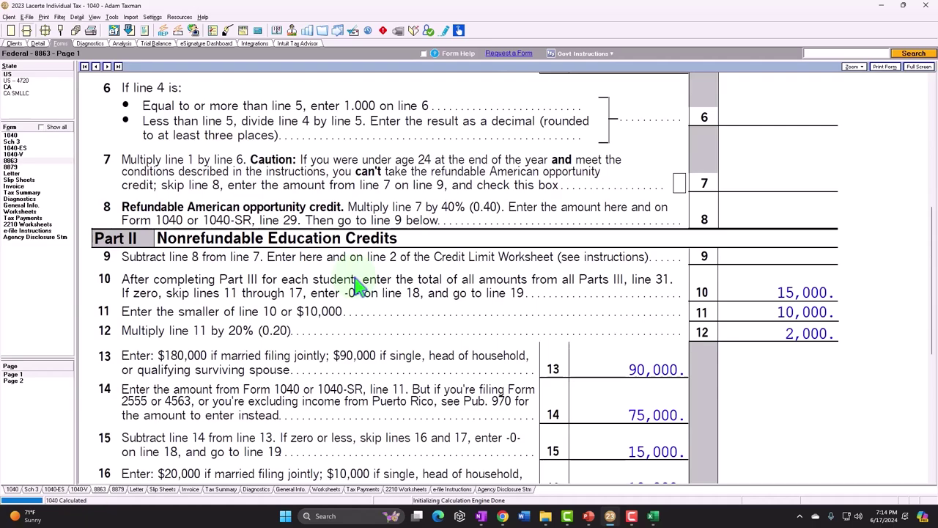
- Examine the adjusted qualified education expenses for the Lifetime Learning Credit on line 31 of Form 8863, page 2
{"action": "left_click", "coordinate": [13, 380]}
{"action": "scroll", "coordinate": [353, 359], "scroll_direction": "down", "scroll_amount": 4}
{"action": "scroll", "coordinate": [356, 359], "scroll_direction": "down", "scroll_amount": 8}
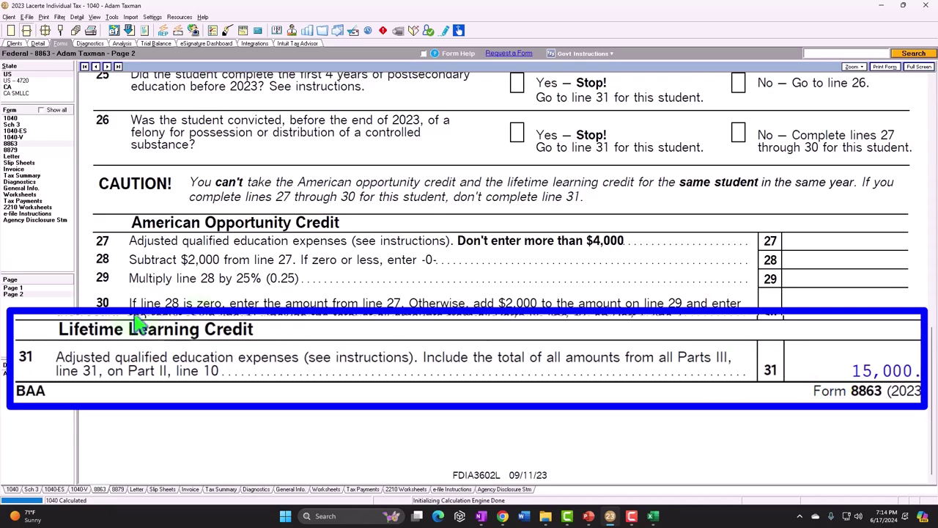
- Follow the Lifetime Learning Credit through lines 10 to 19 on page 1 of Form 8863 and return to the Education Credits input screen
{"action": "left_click", "coordinate": [21, 374]}
{"action": "scroll", "coordinate": [454, 293], "scroll_direction": "down", "scroll_amount": 10}
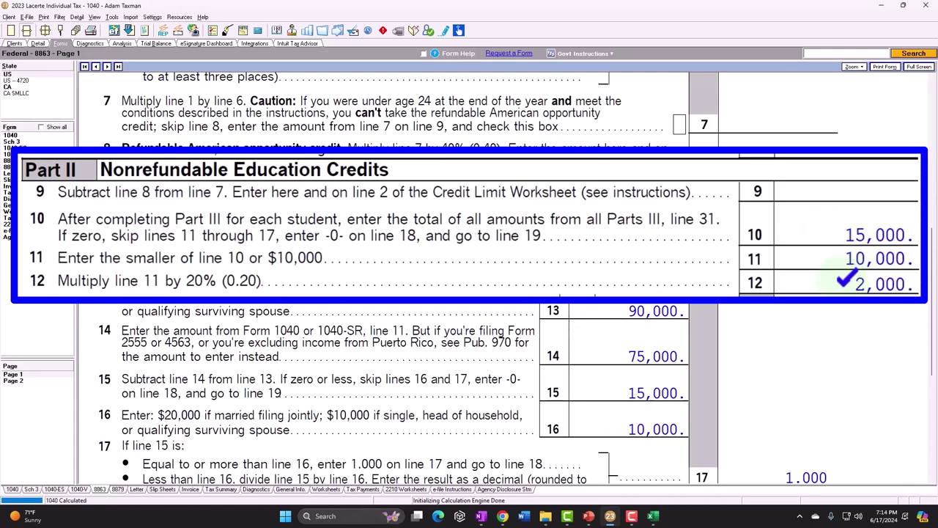
{"action": "scroll", "coordinate": [774, 279], "scroll_direction": "down", "scroll_amount": 4}
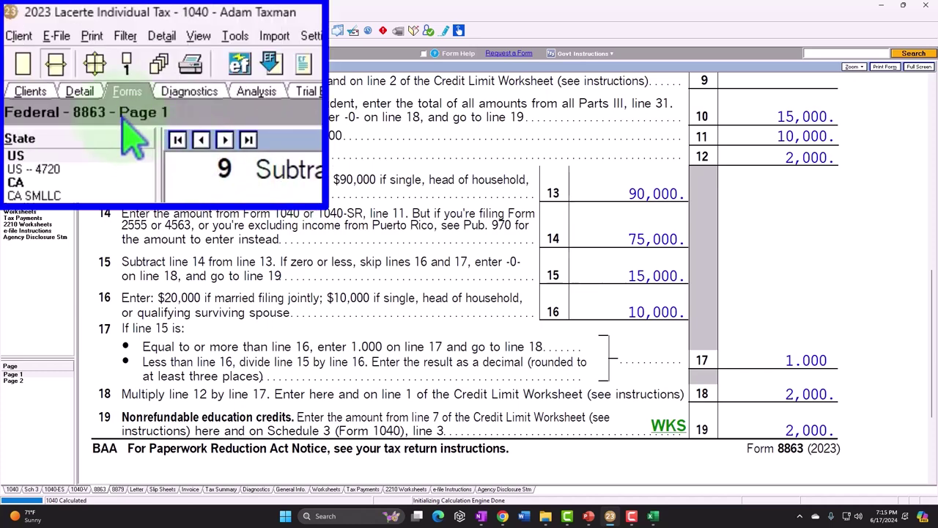
{"action": "left_click", "coordinate": [80, 92]}
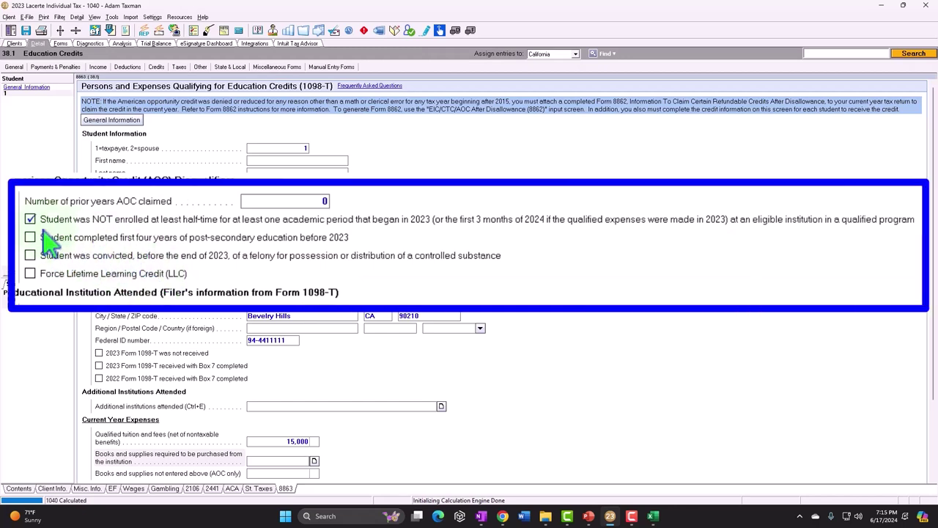
- Clear the American Opportunity Credit disqualifier for a student not enrolled at least half-time on the Education Credits input screen
{"action": "left_click", "coordinate": [297, 203]}
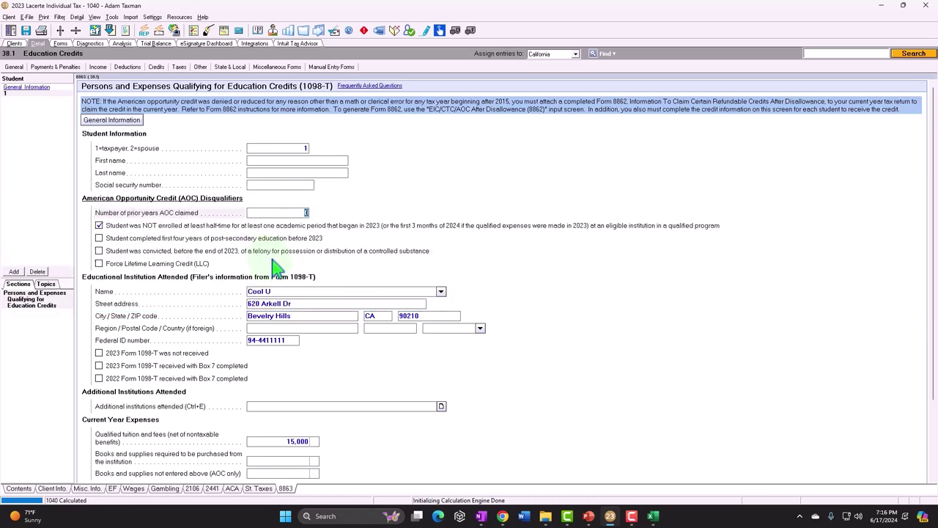
{"action": "scroll", "coordinate": [257, 322], "scroll_direction": "down", "scroll_amount": 1}
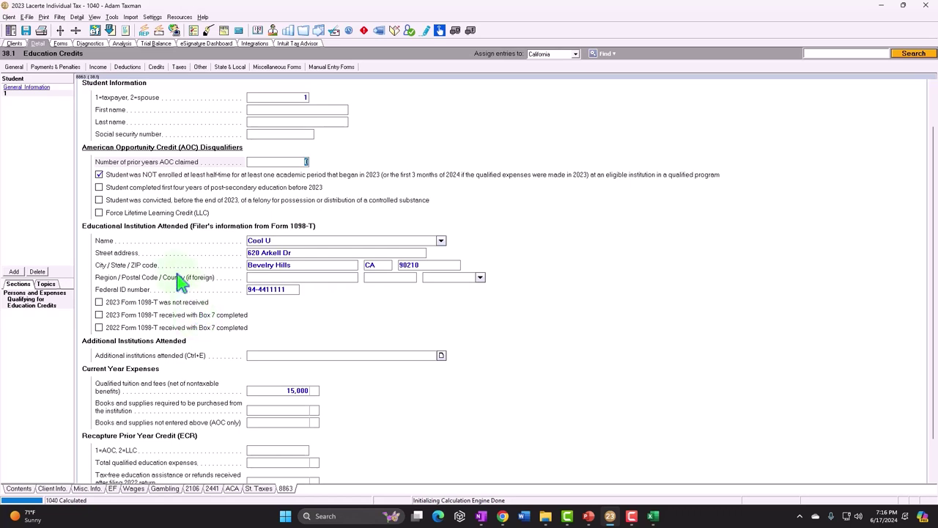
{"action": "left_click", "coordinate": [100, 175]}
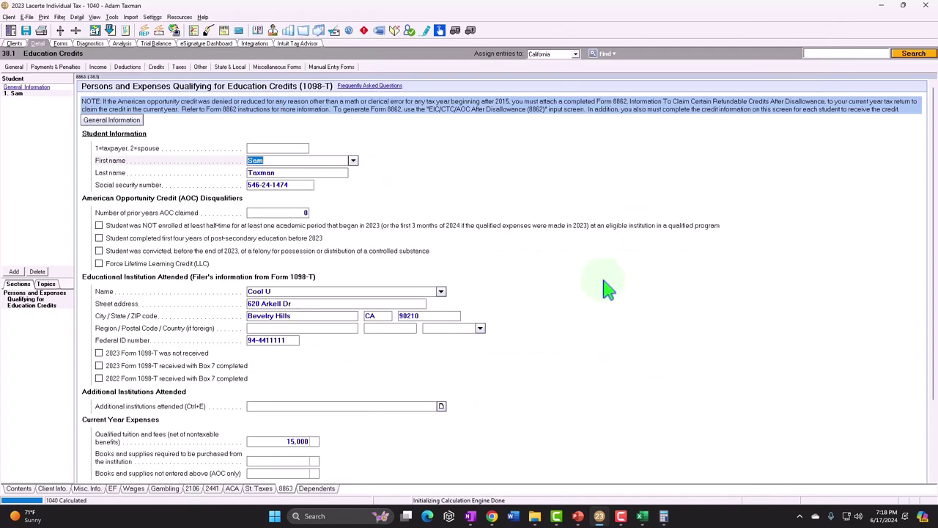
- Open Form 1040 and review the filing status, dependents, income and standard deduction on page 1
{"action": "scroll", "coordinate": [604, 282], "scroll_direction": "down", "scroll_amount": 2}
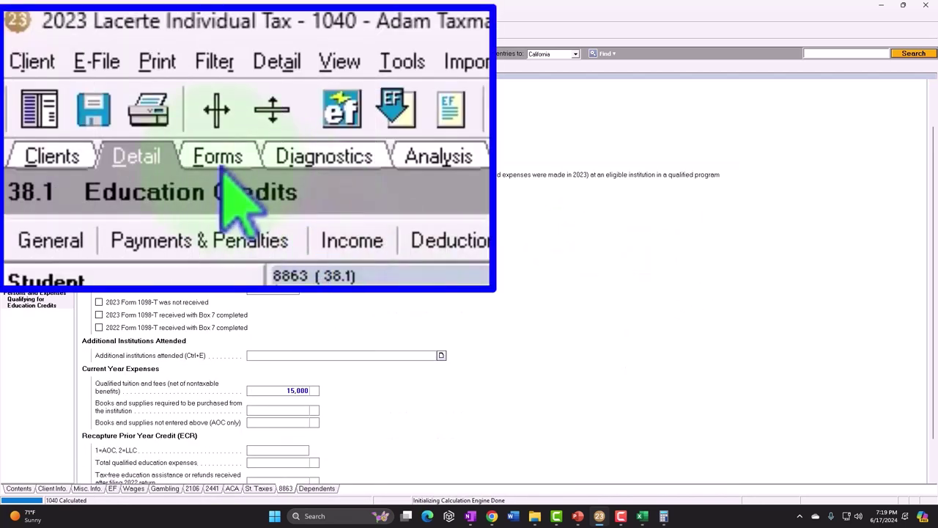
{"action": "left_click", "coordinate": [61, 44]}
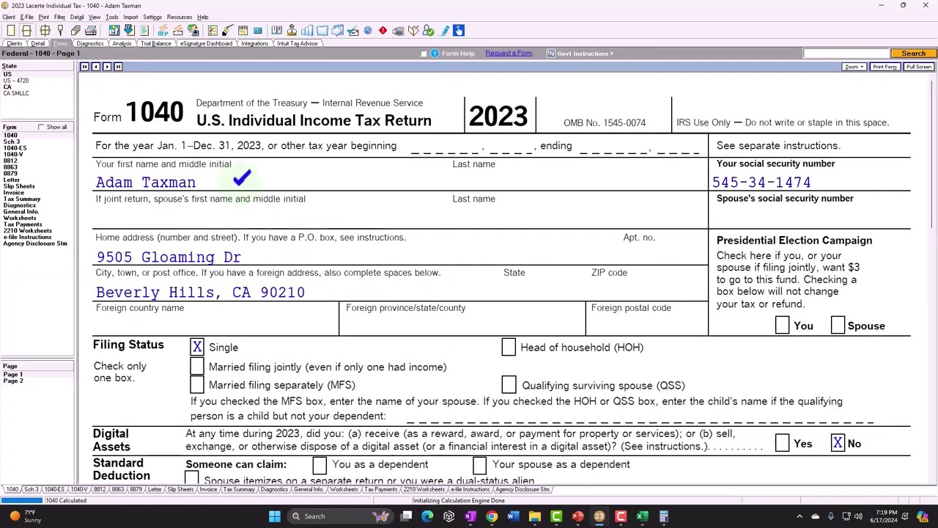
{"action": "scroll", "coordinate": [242, 180], "scroll_direction": "down", "scroll_amount": 6}
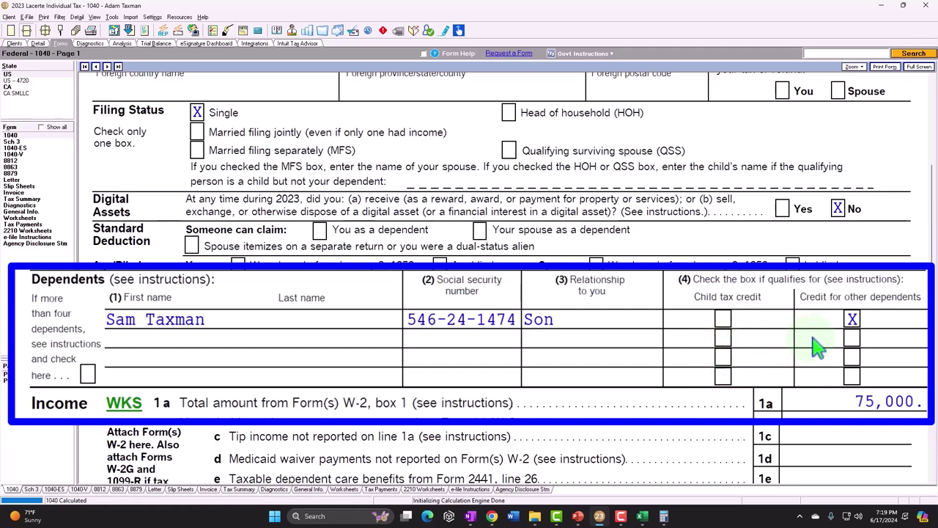
{"action": "scroll", "coordinate": [817, 348], "scroll_direction": "down", "scroll_amount": 3}
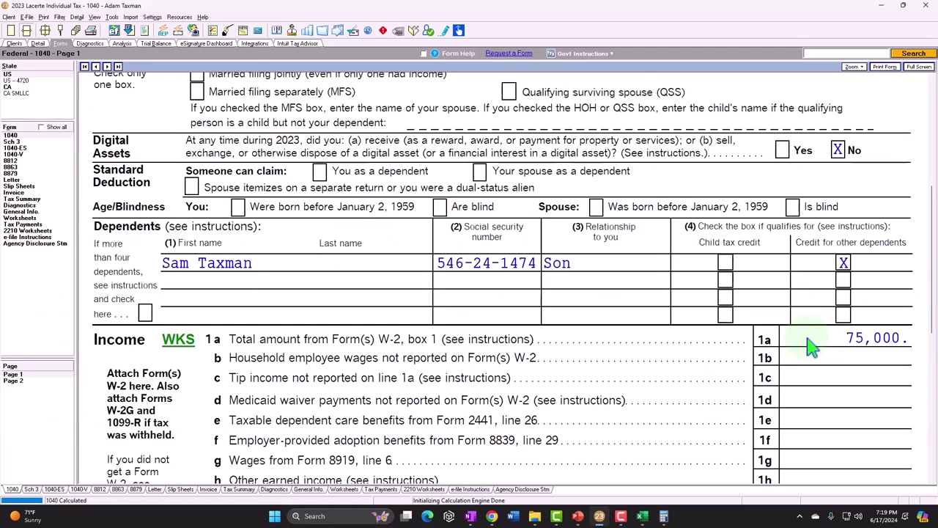
{"action": "scroll", "coordinate": [806, 341], "scroll_direction": "down", "scroll_amount": 5}
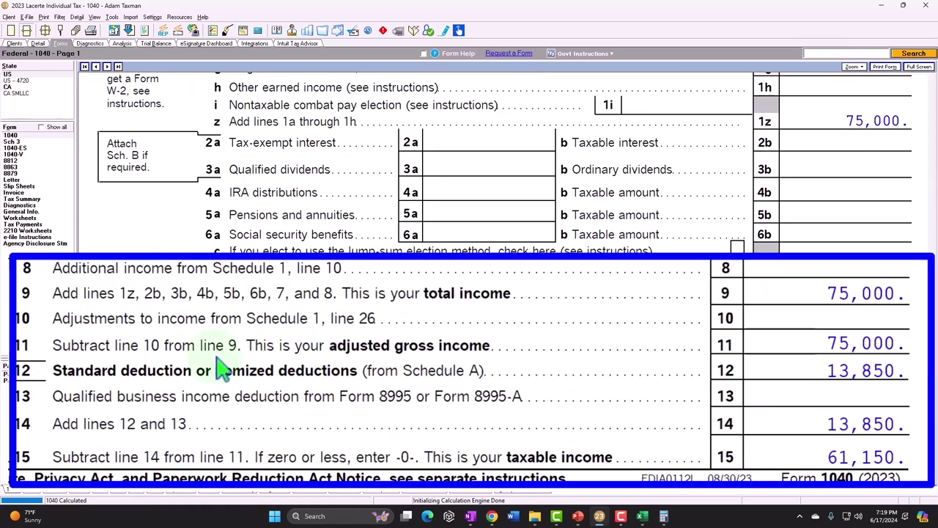
- Check the head of household filing status, dependent and standard deduction on page 1 of Form 1040, and open page 2
{"action": "scroll", "coordinate": [358, 364], "scroll_direction": "up", "scroll_amount": 8}
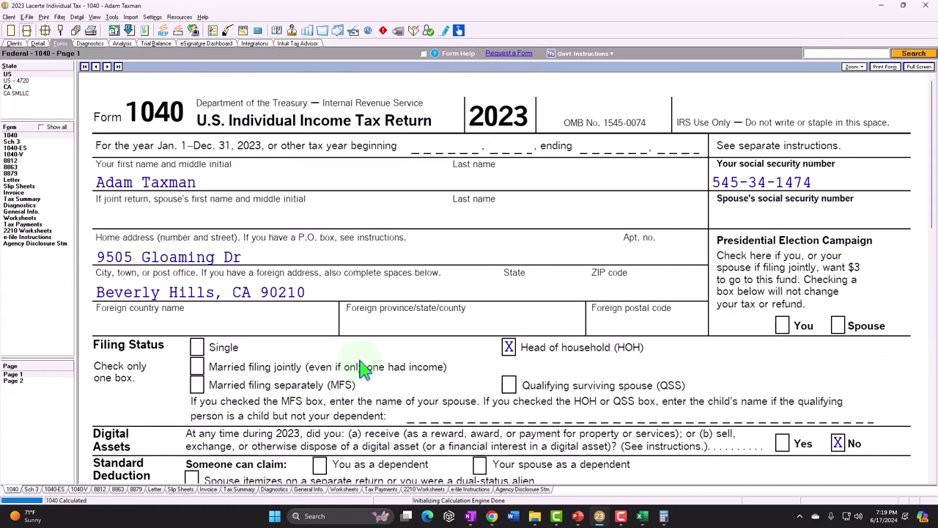
{"action": "scroll", "coordinate": [539, 351], "scroll_direction": "down", "scroll_amount": 5}
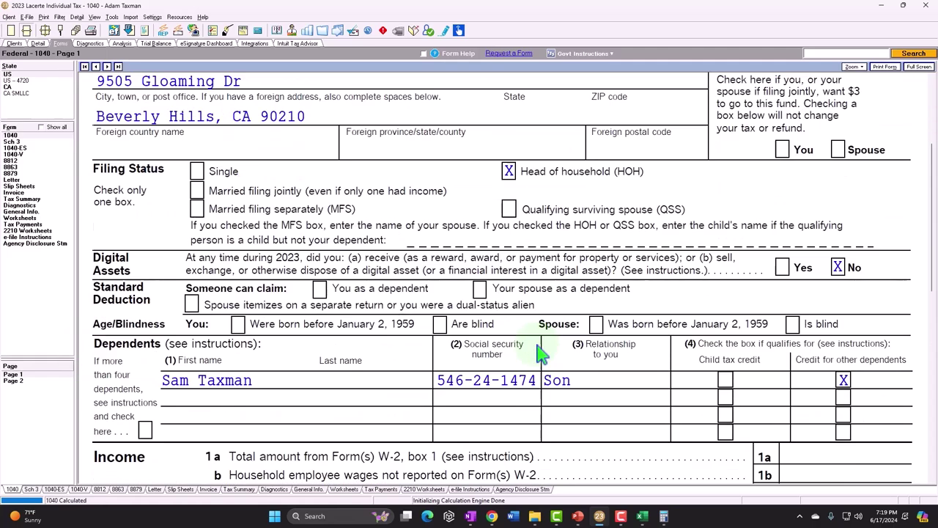
{"action": "scroll", "coordinate": [540, 352], "scroll_direction": "down", "scroll_amount": 7}
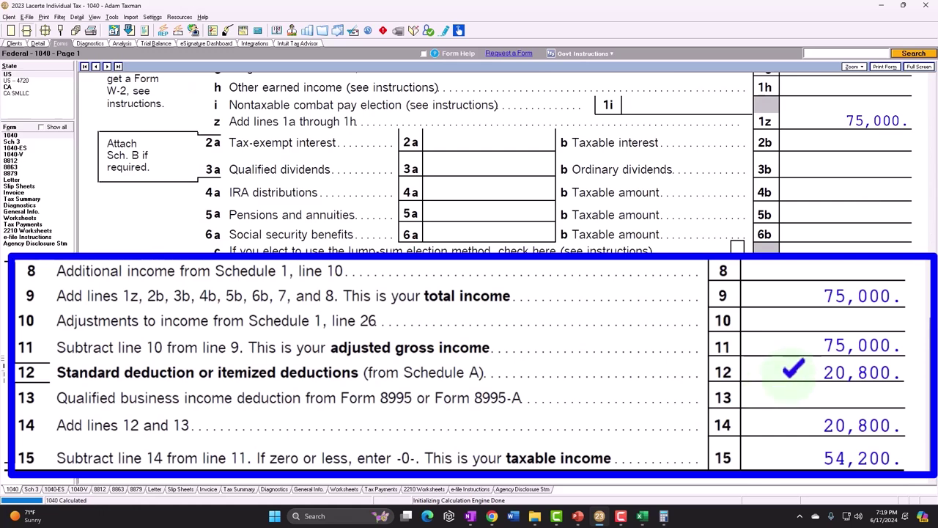
{"action": "left_click", "coordinate": [13, 381]}
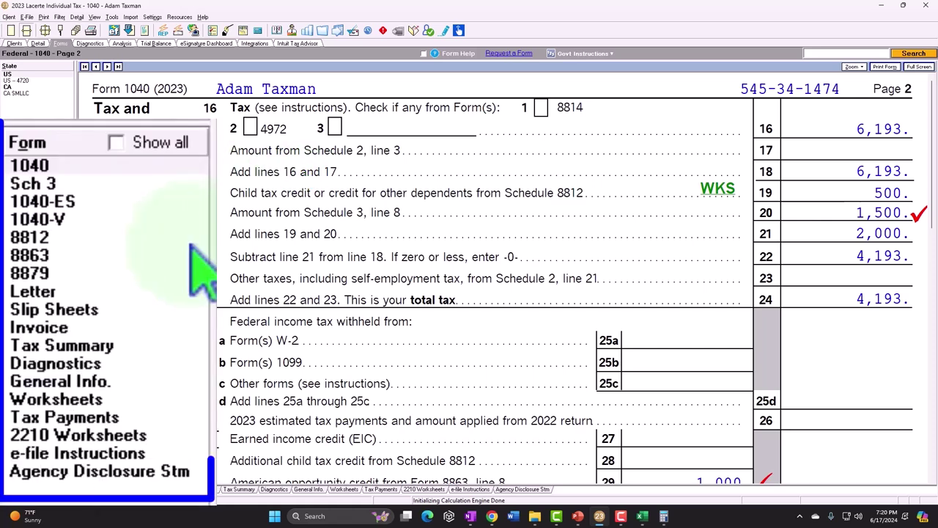
- Trace the dependent's American Opportunity Credit through lines 1 to 19 on page 1 of Form 8863
{"action": "left_click", "coordinate": [17, 167]}
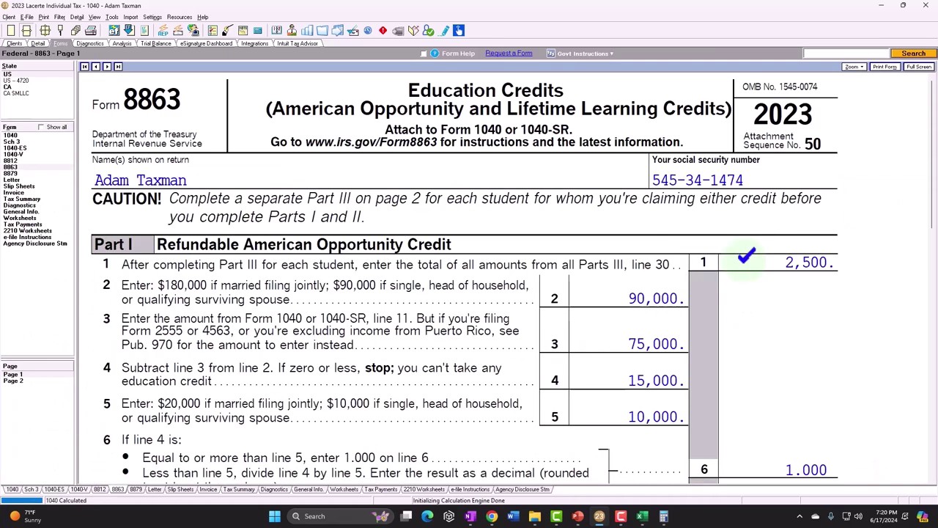
{"action": "scroll", "coordinate": [748, 268], "scroll_direction": "down", "scroll_amount": 5}
{"action": "scroll", "coordinate": [748, 268], "scroll_direction": "down", "scroll_amount": 6}
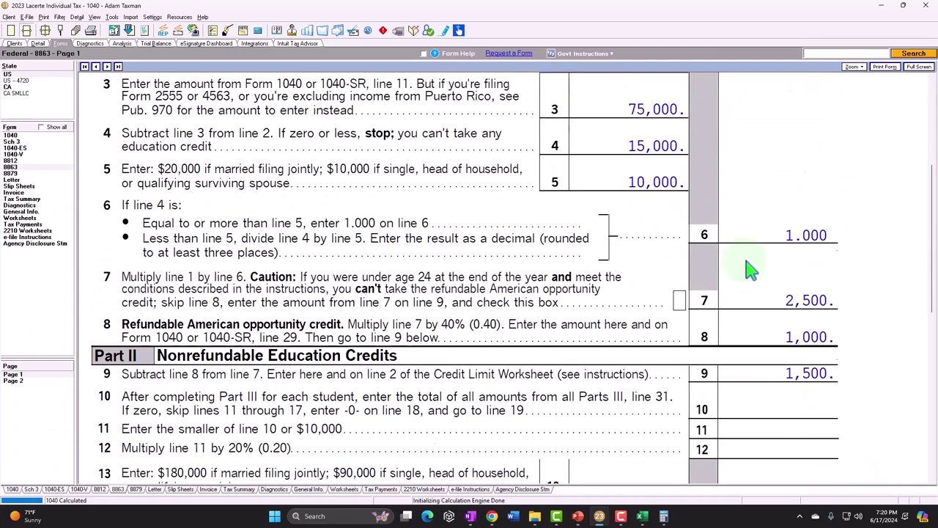
{"action": "scroll", "coordinate": [747, 256], "scroll_direction": "down", "scroll_amount": 3}
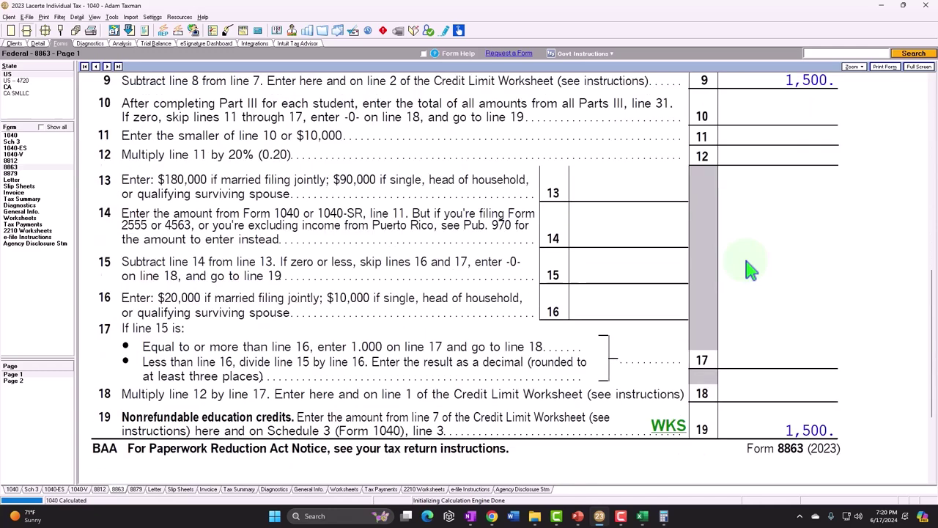
{"action": "scroll", "coordinate": [750, 269], "scroll_direction": "up", "scroll_amount": 2}
{"action": "scroll", "coordinate": [750, 269], "scroll_direction": "up", "scroll_amount": 1}
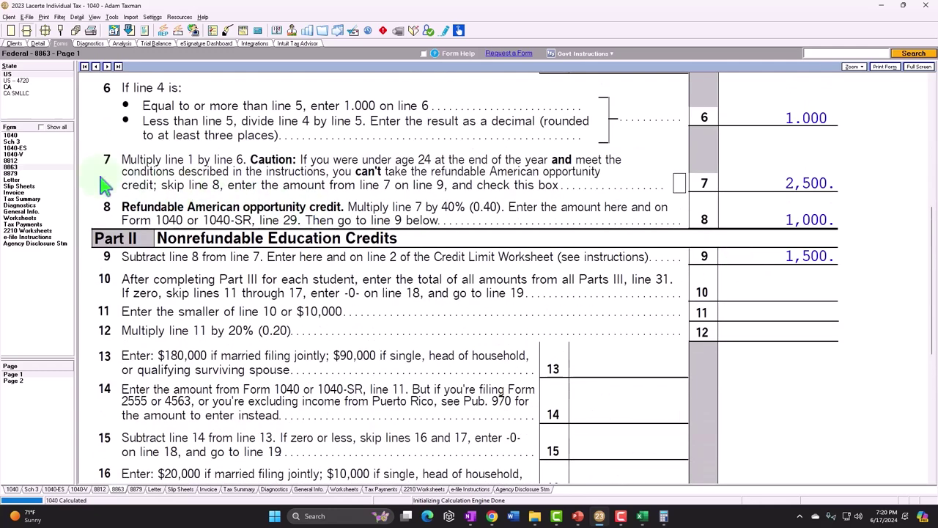
- Review both dependents and the deductions on page 1 of Form 1040 and the credits on lines 19, 20 and 29 of page 2
{"action": "left_click", "coordinate": [12, 135]}
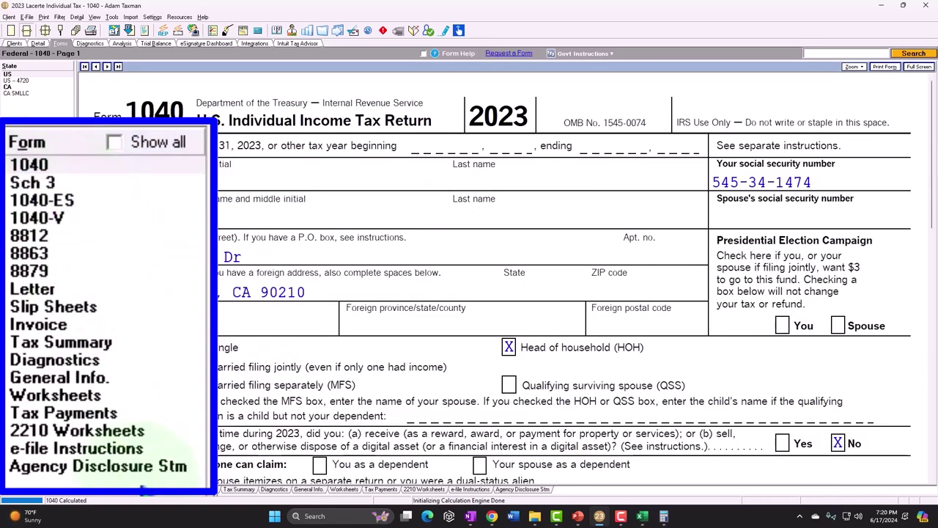
{"action": "scroll", "coordinate": [335, 304], "scroll_direction": "down", "scroll_amount": 6}
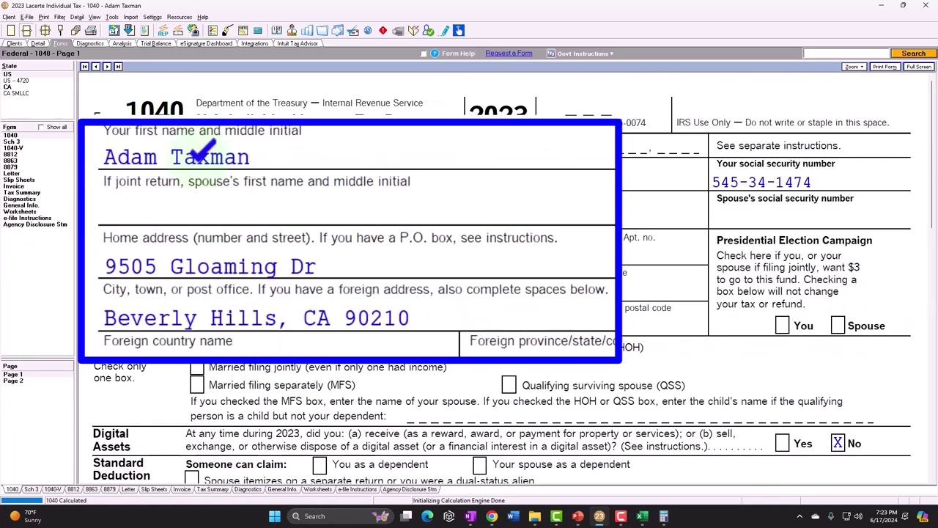
{"action": "scroll", "coordinate": [152, 197], "scroll_direction": "down", "scroll_amount": 5}
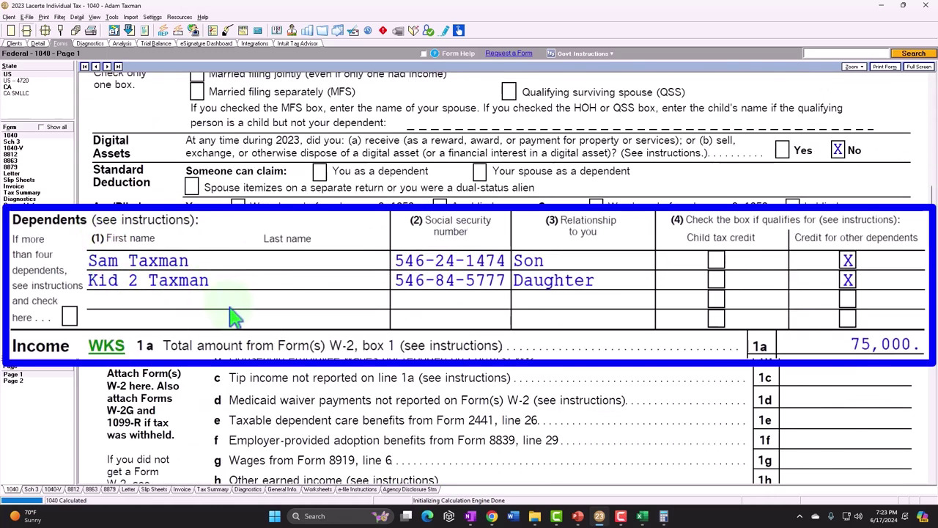
{"action": "scroll", "coordinate": [697, 389], "scroll_direction": "down", "scroll_amount": 6}
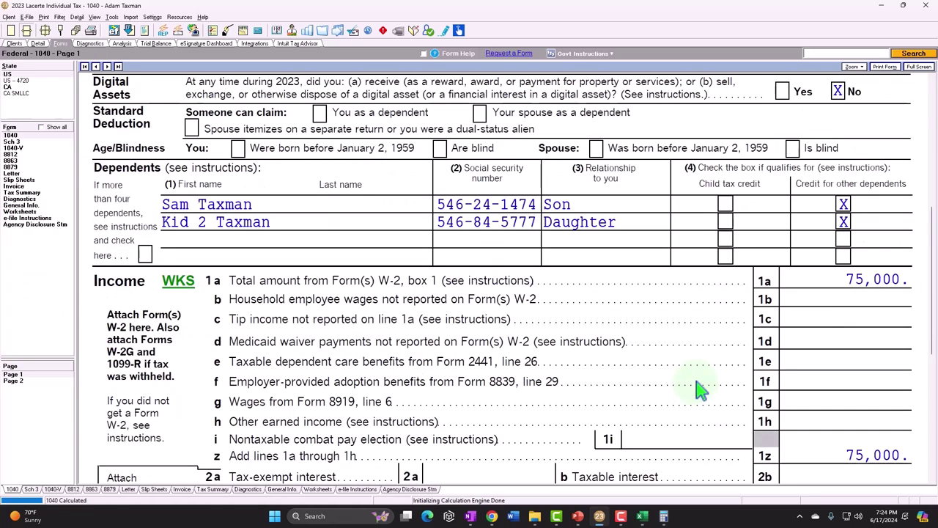
{"action": "scroll", "coordinate": [700, 391], "scroll_direction": "down", "scroll_amount": 4}
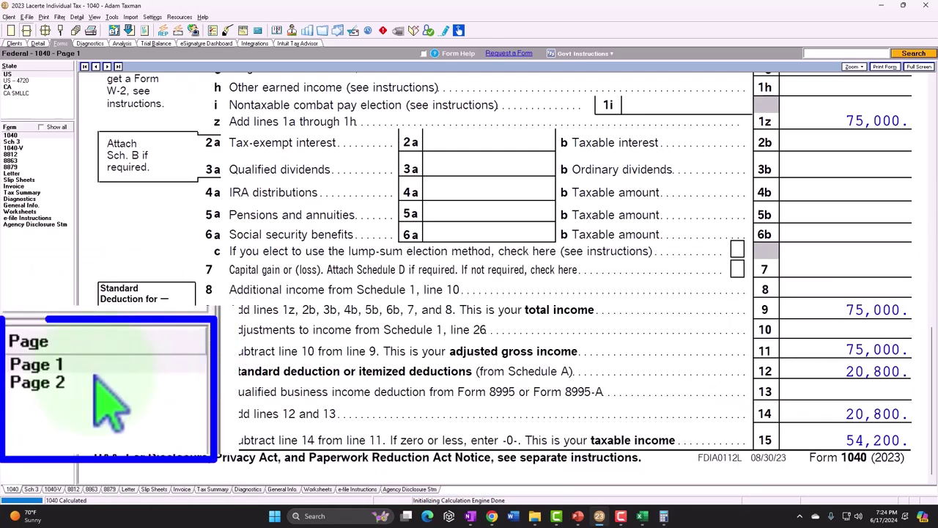
{"action": "left_click", "coordinate": [11, 478]}
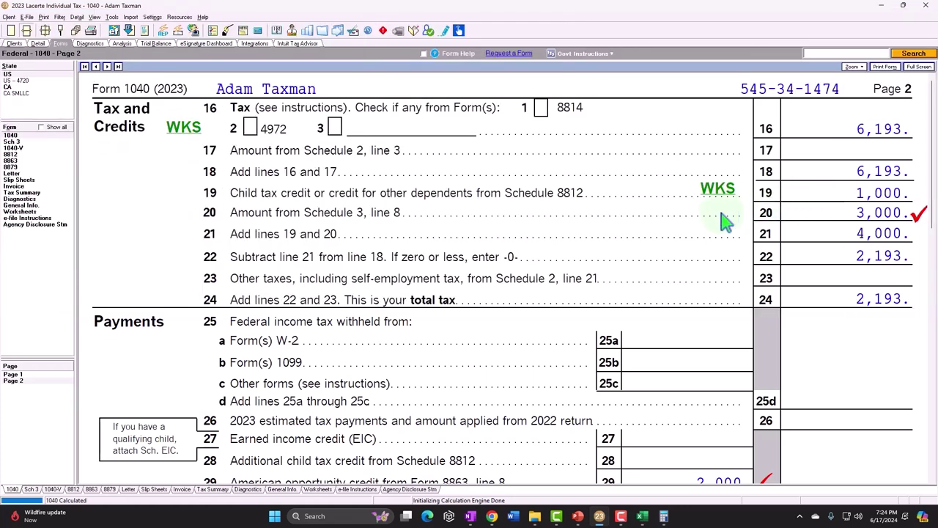
{"action": "scroll", "coordinate": [370, 229], "scroll_direction": "down", "scroll_amount": 3}
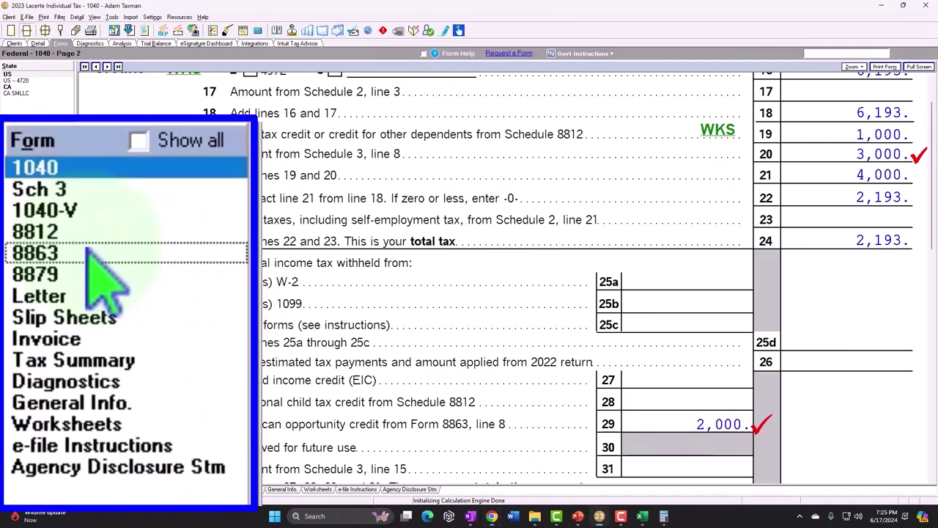
- Compare lines 27 through 30 of the American Opportunity Credit on each dependent's copy of Form 8863, page 2
{"action": "left_click", "coordinate": [89, 251]}
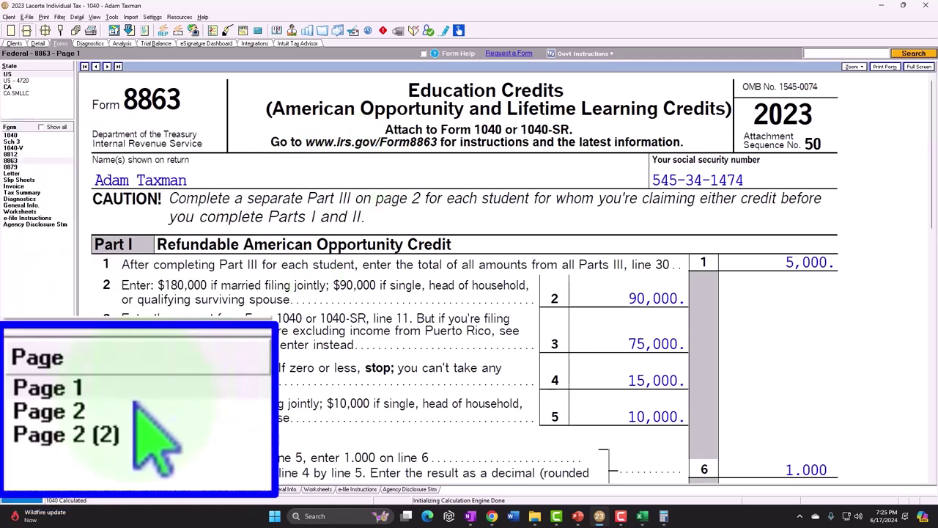
{"action": "left_click", "coordinate": [30, 293]}
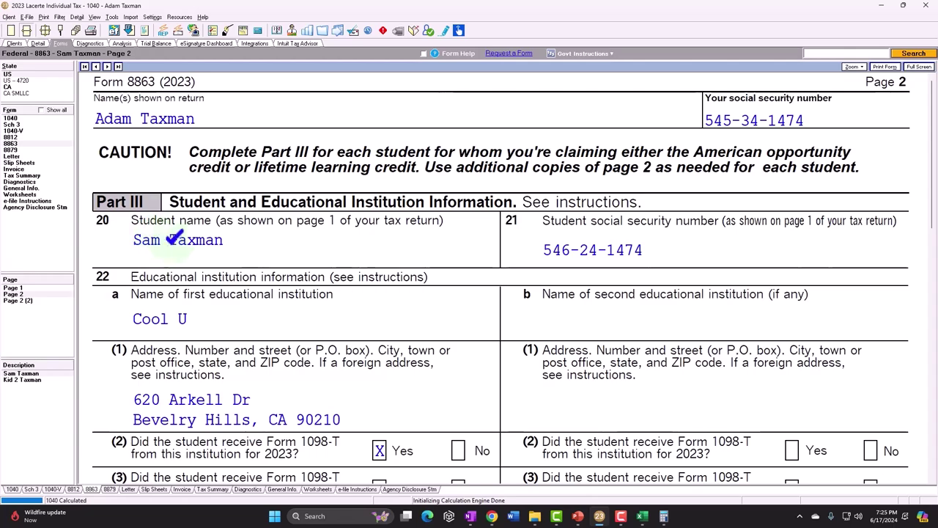
{"action": "scroll", "coordinate": [197, 236], "scroll_direction": "down", "scroll_amount": 10}
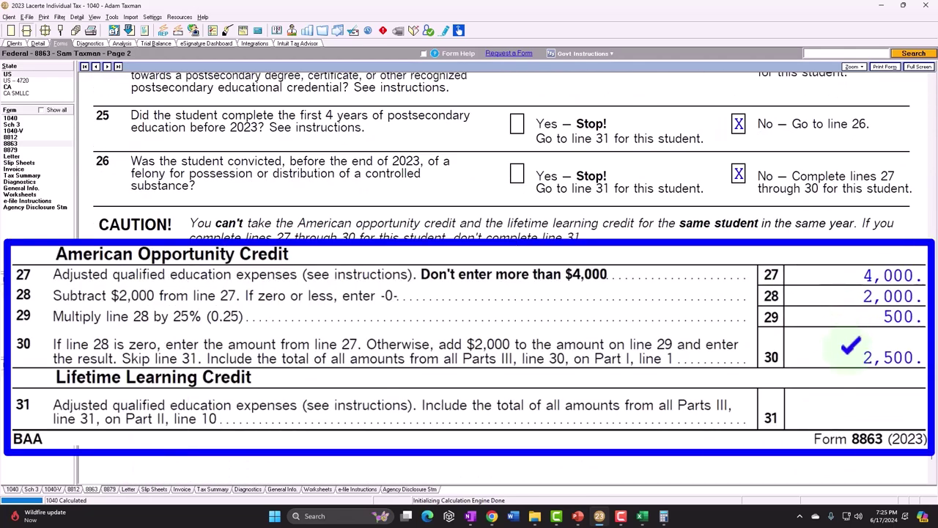
{"action": "left_click", "coordinate": [26, 328]}
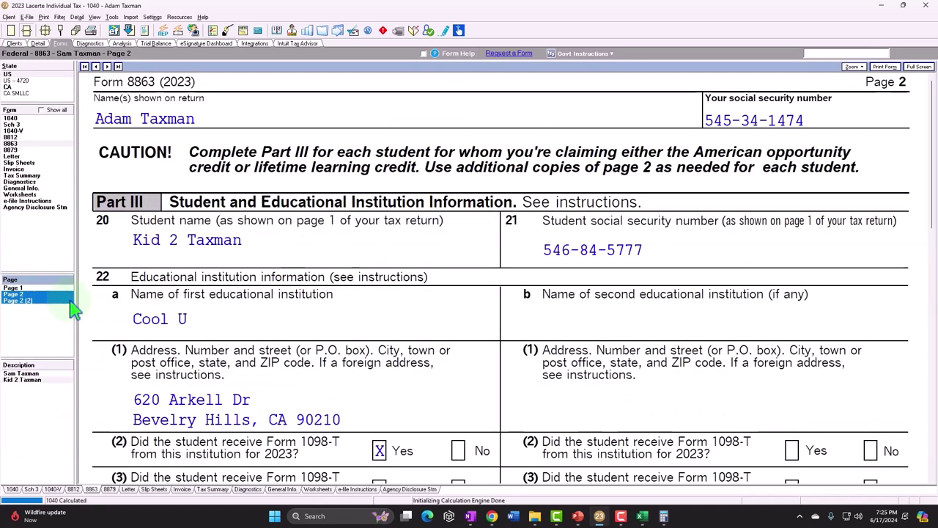
{"action": "scroll", "coordinate": [271, 260], "scroll_direction": "down", "scroll_amount": 1}
{"action": "scroll", "coordinate": [275, 257], "scroll_direction": "down", "scroll_amount": 10}
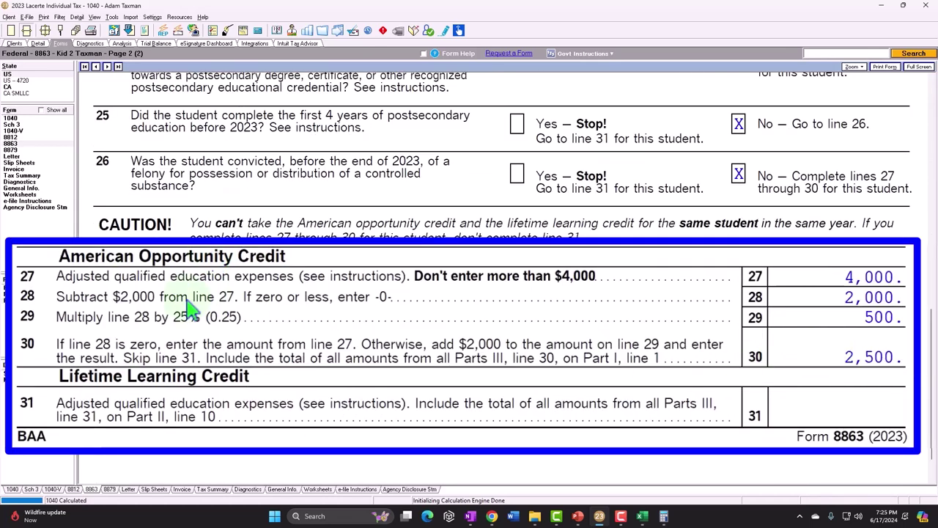
- Follow the combined credit for both students through lines 1 to 19 on page 1 of Form 8863 and return to Form 1040, page 2
{"action": "left_click", "coordinate": [15, 249]}
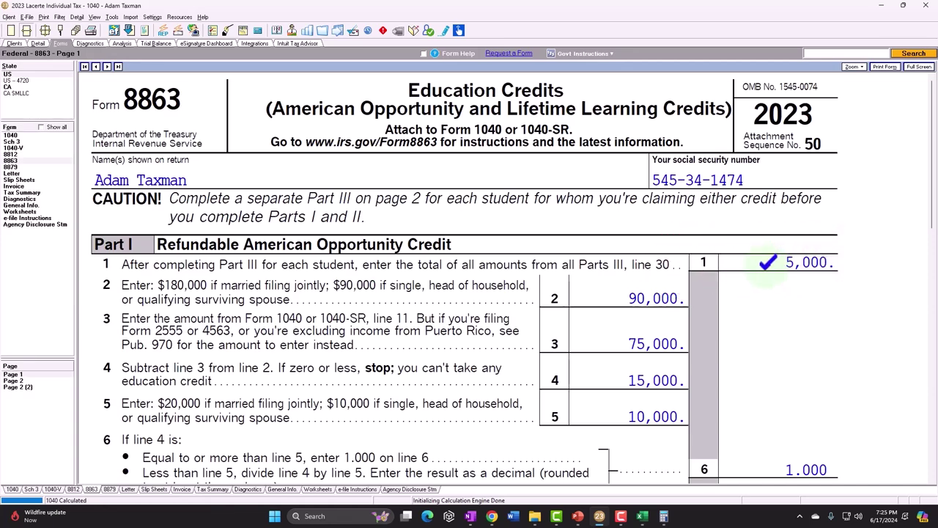
{"action": "scroll", "coordinate": [769, 272], "scroll_direction": "down", "scroll_amount": 5}
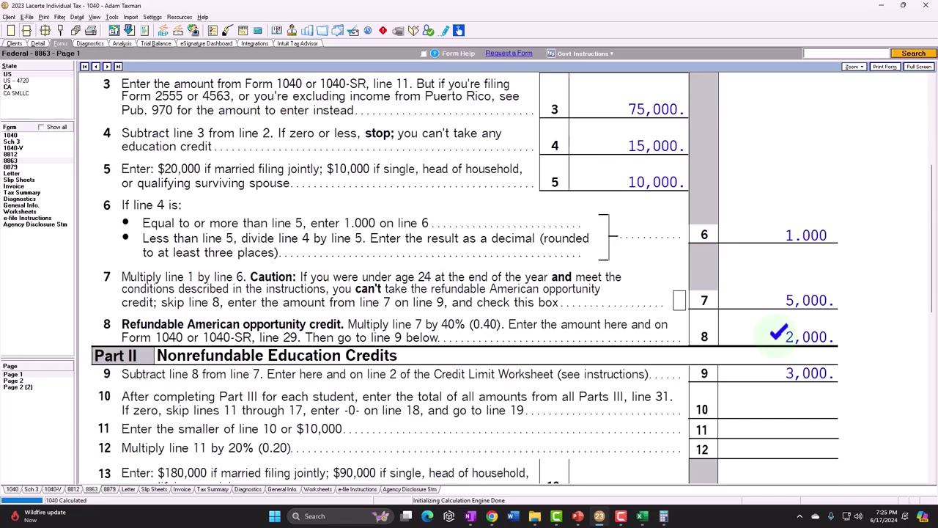
{"action": "scroll", "coordinate": [776, 254], "scroll_direction": "down", "scroll_amount": 5}
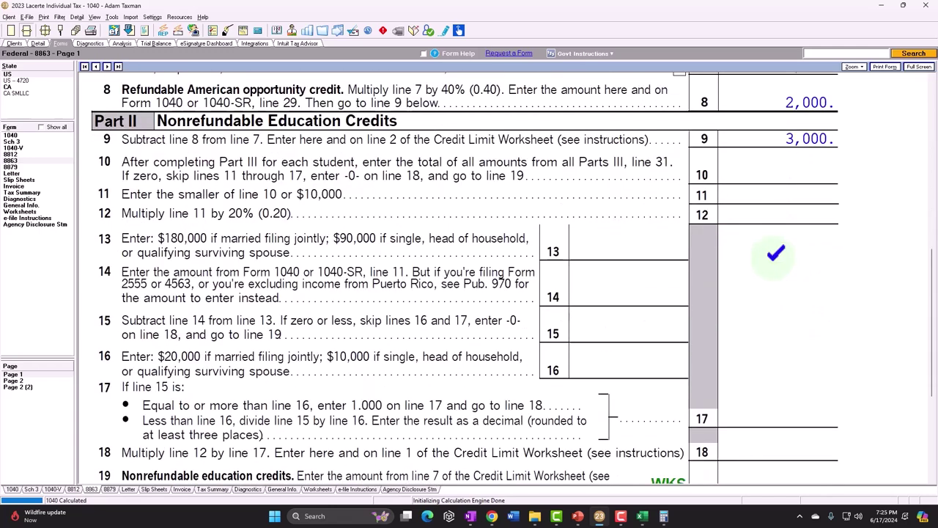
{"action": "scroll", "coordinate": [777, 261], "scroll_direction": "down", "scroll_amount": 3}
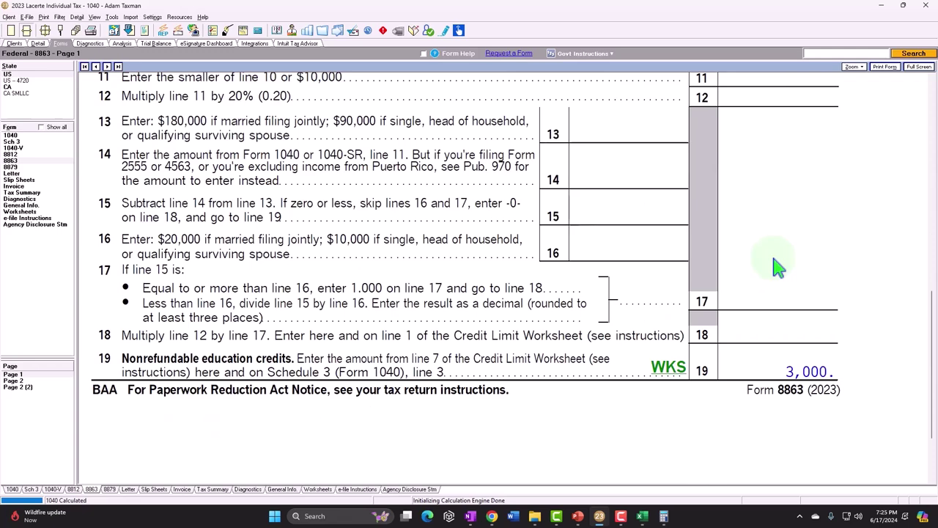
{"action": "scroll", "coordinate": [778, 268], "scroll_direction": "up", "scroll_amount": 4}
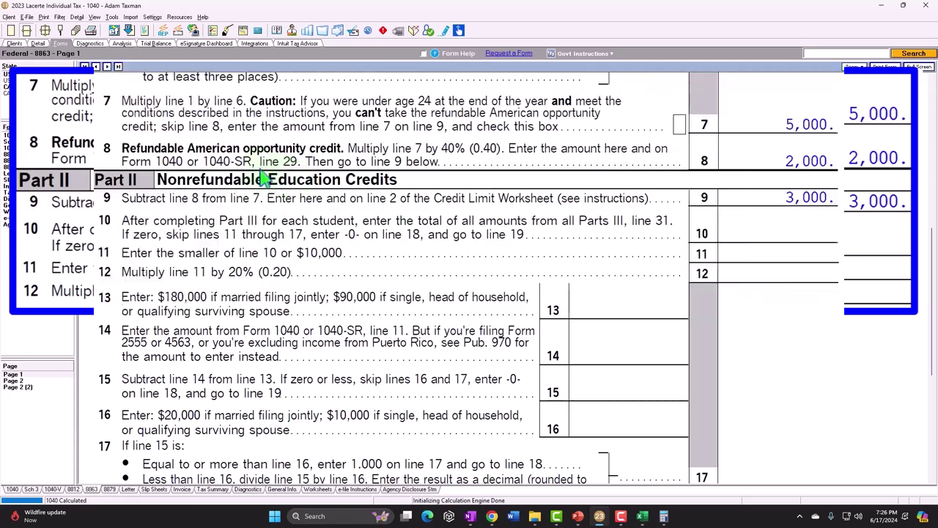
{"action": "left_click", "coordinate": [15, 136]}
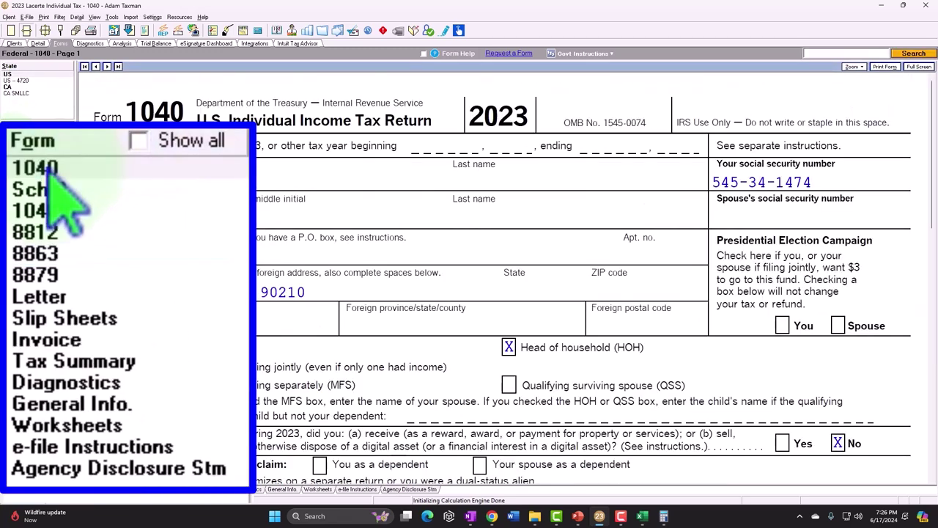
{"action": "left_click", "coordinate": [13, 380]}
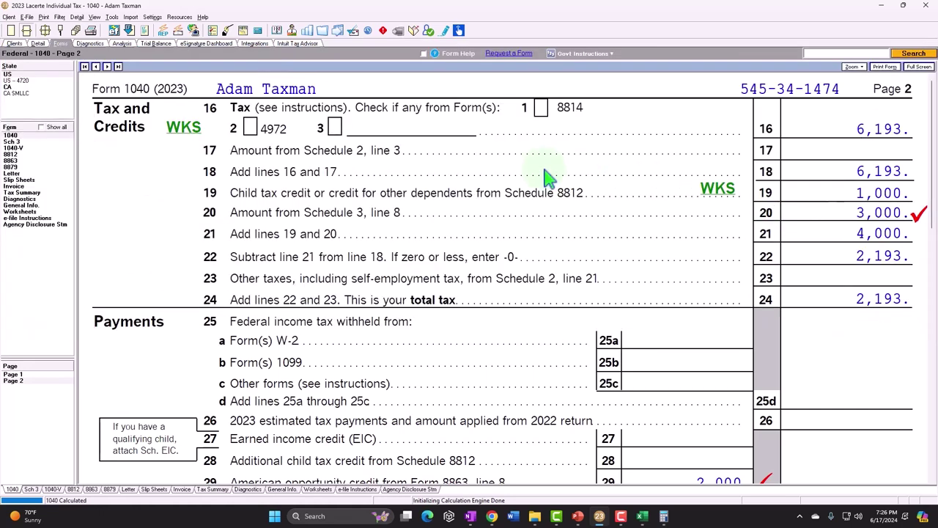
- Compare the American Opportunity Credit lines 27 to 30 and Lifetime Learning line 31 on each dependent's copy of Form 8863, page 2
{"action": "left_click", "coordinate": [38, 43]}
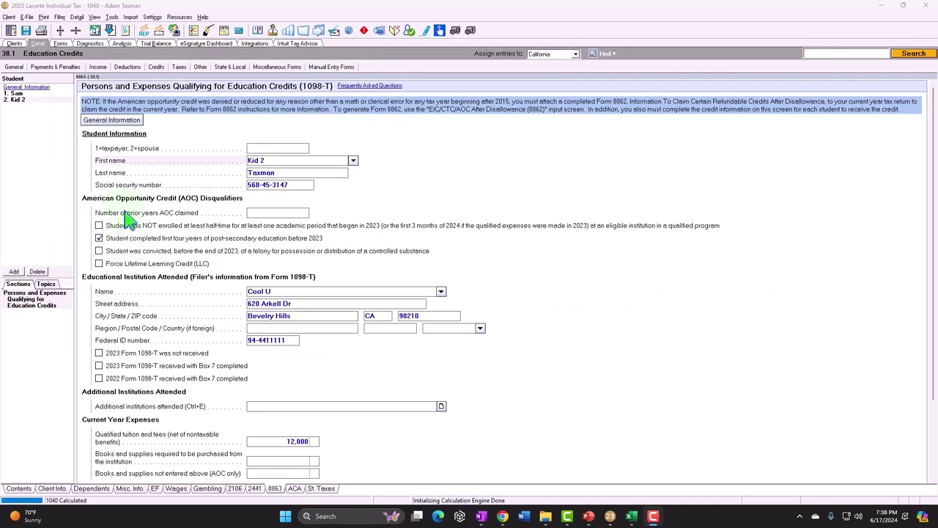
{"action": "left_click", "coordinate": [59, 44]}
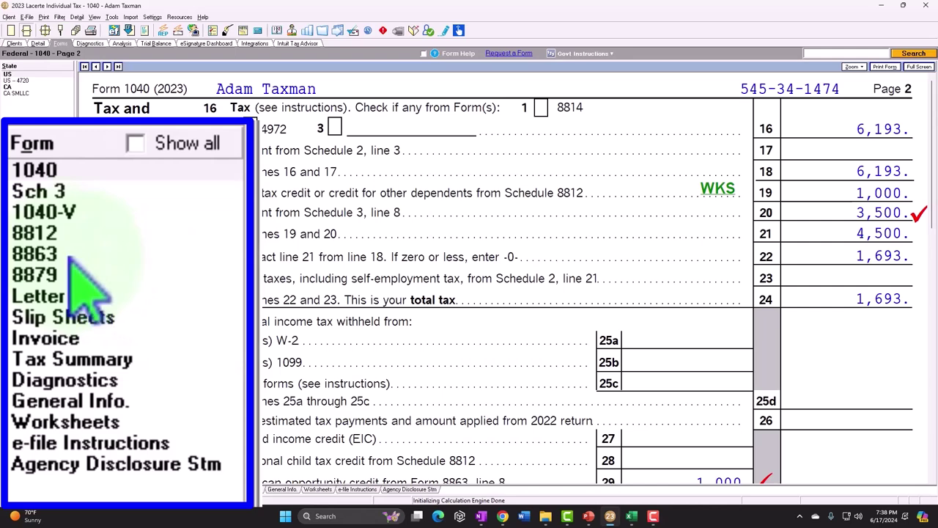
{"action": "left_click", "coordinate": [70, 258]}
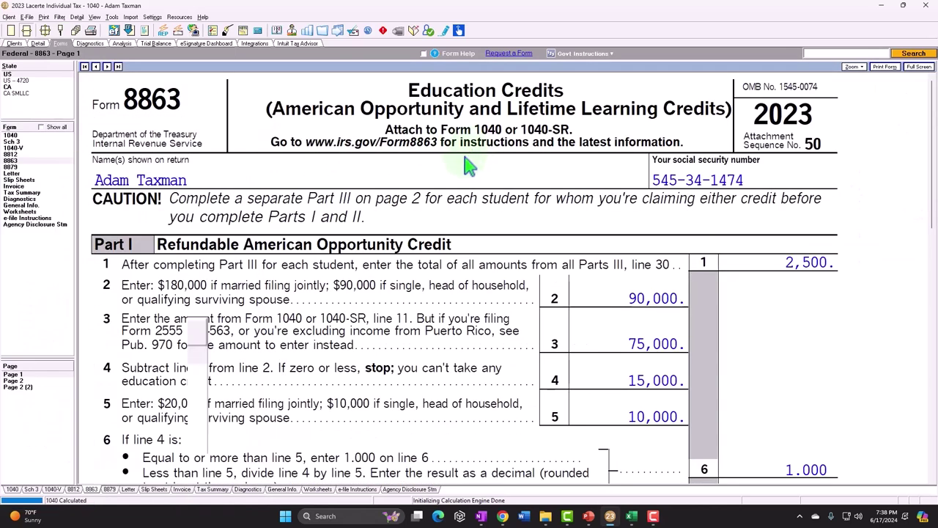
{"action": "left_click", "coordinate": [29, 311]}
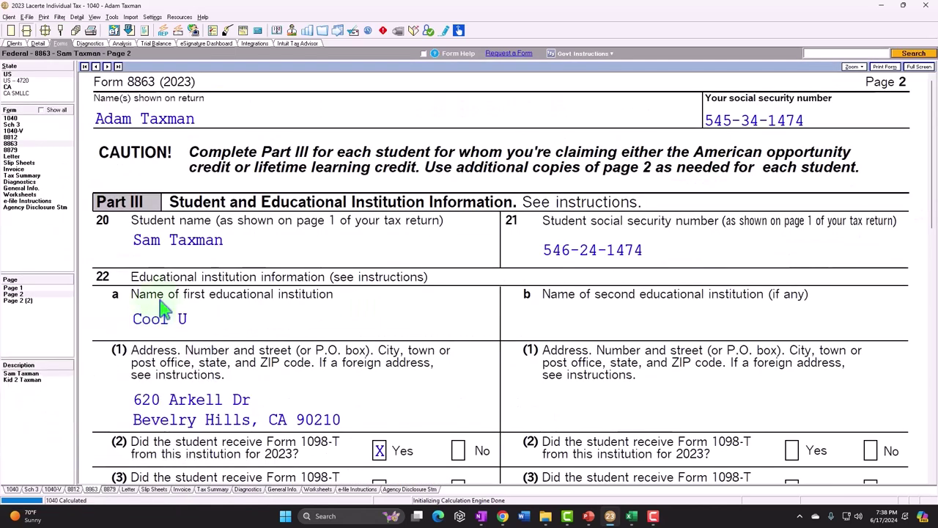
{"action": "scroll", "coordinate": [183, 250], "scroll_direction": "down", "scroll_amount": 10}
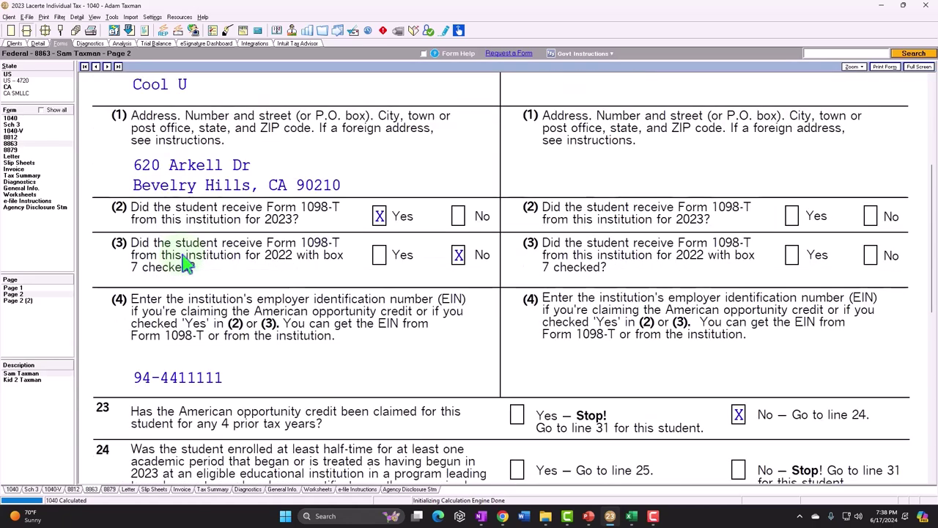
{"action": "scroll", "coordinate": [185, 262], "scroll_direction": "down", "scroll_amount": 2}
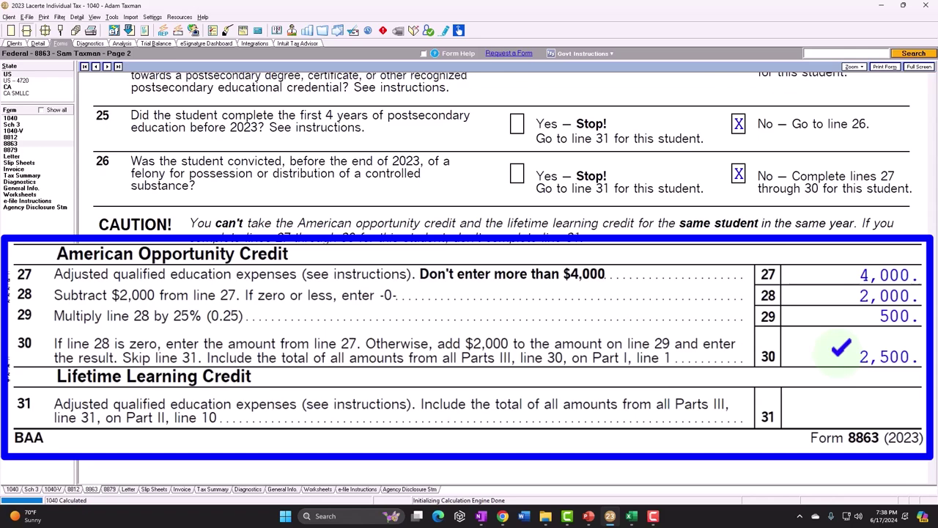
{"action": "left_click", "coordinate": [17, 299]}
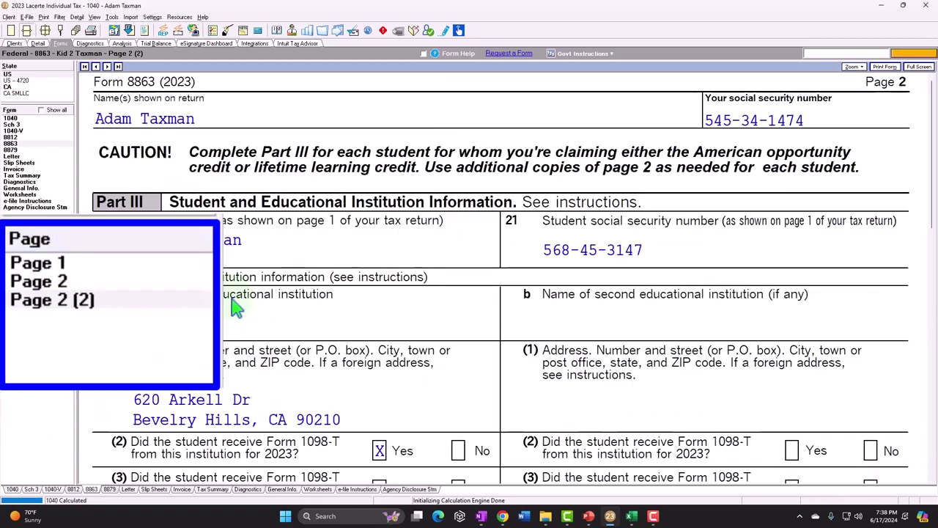
{"action": "scroll", "coordinate": [246, 304], "scroll_direction": "down", "scroll_amount": 8}
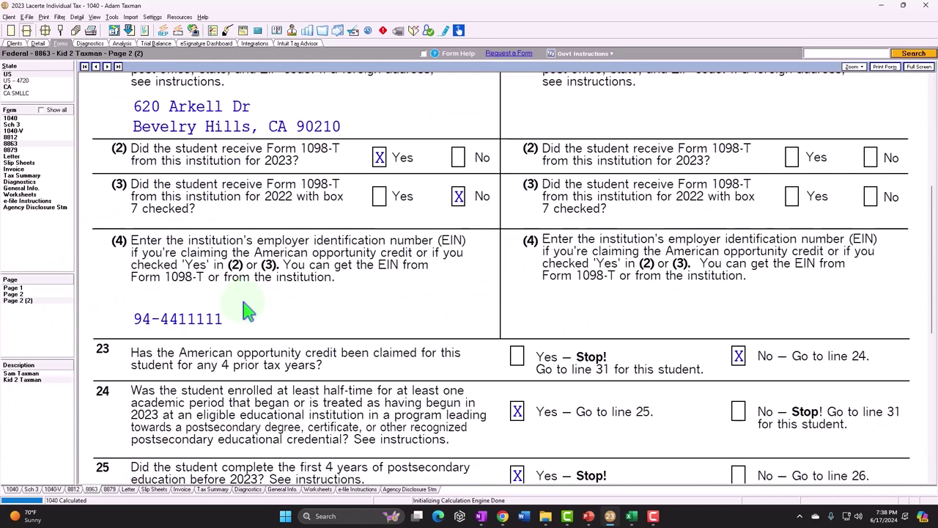
{"action": "scroll", "coordinate": [247, 309], "scroll_direction": "down", "scroll_amount": 6}
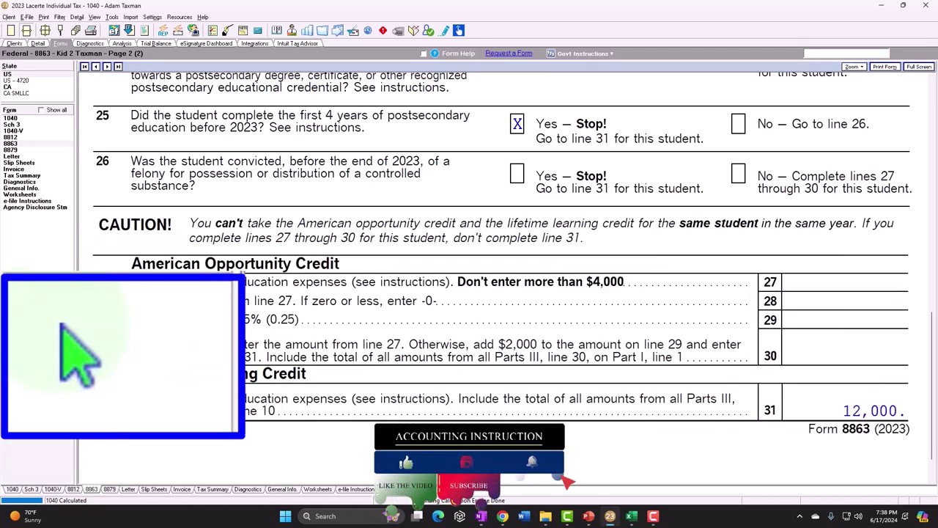
- Trace the American Opportunity and Lifetime Learning Credits through lines 1 to 19 on page 1 of Form 8863
{"action": "left_click", "coordinate": [15, 288]}
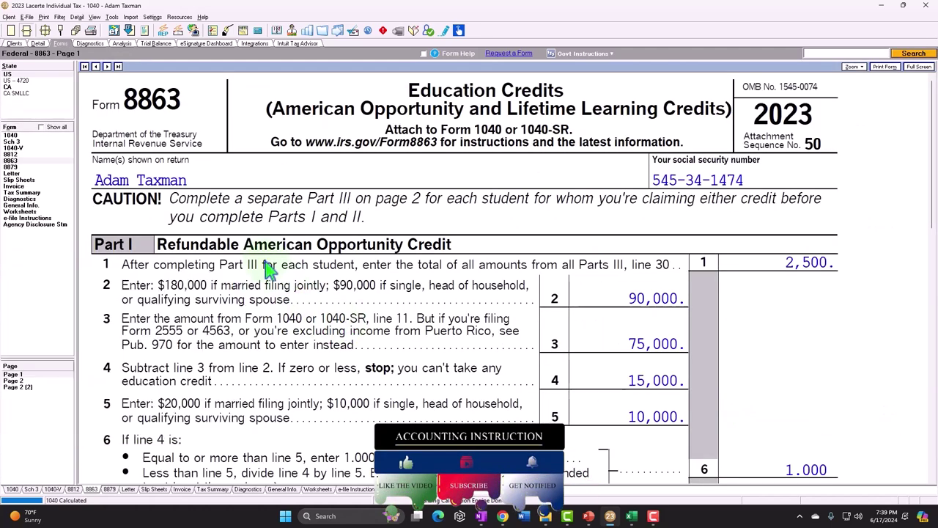
{"action": "scroll", "coordinate": [268, 268], "scroll_direction": "down", "scroll_amount": 4}
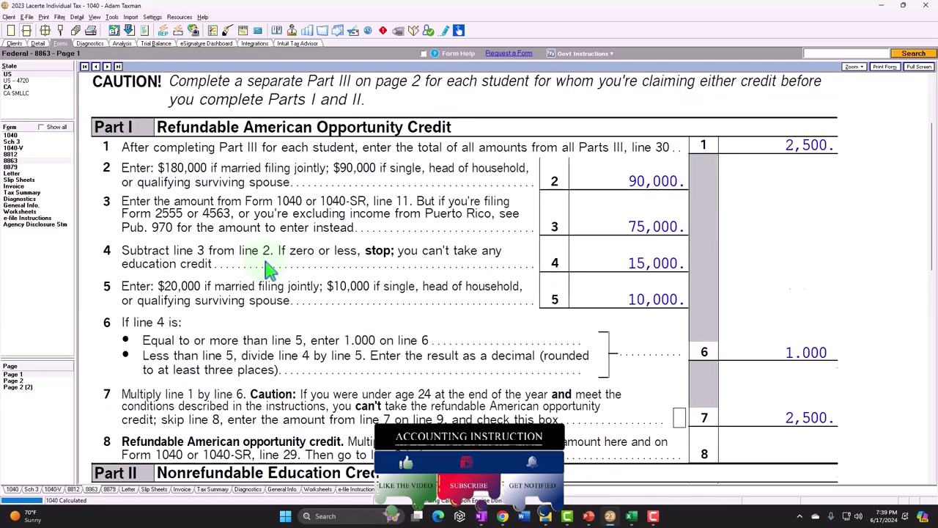
{"action": "scroll", "coordinate": [766, 357], "scroll_direction": "down", "scroll_amount": 3}
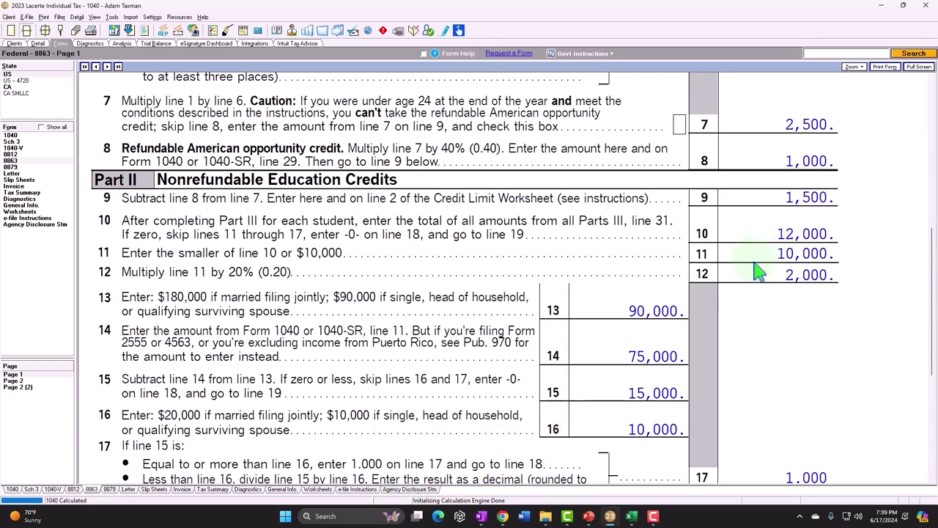
{"action": "scroll", "coordinate": [759, 272], "scroll_direction": "down", "scroll_amount": 2}
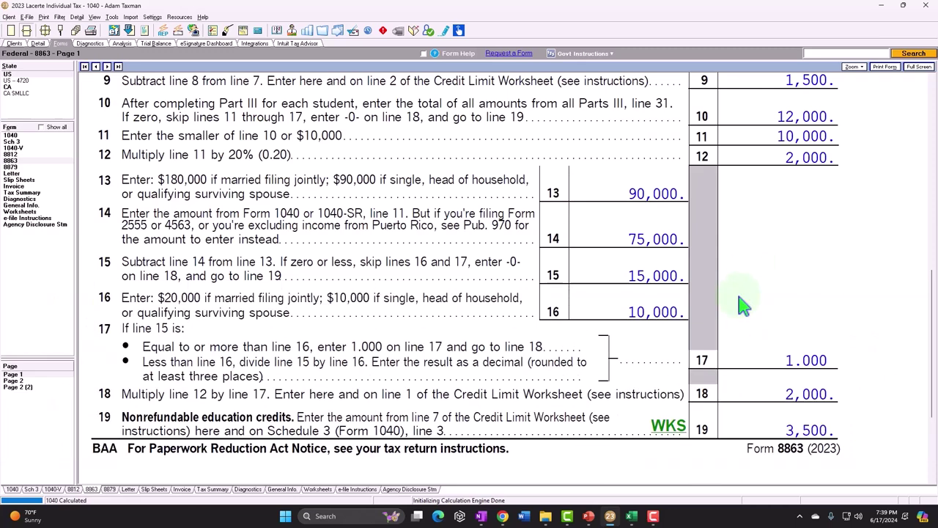
- Add the 2,500 American Opportunity Credit and the 2,000 Lifetime Learning Credit in the calculator and check the parts on Form 8863
{"action": "key", "text": "XF86Calculator"}
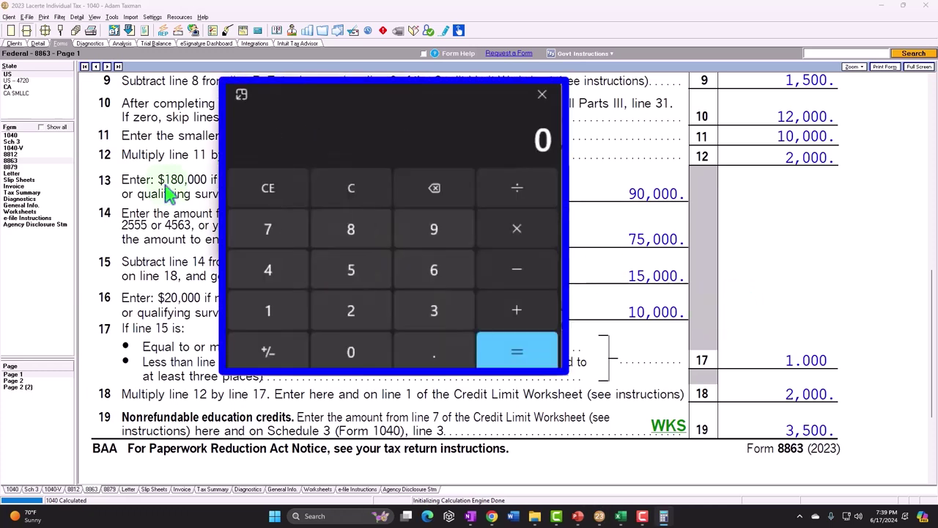
{"action": "type", "text": "2500"}
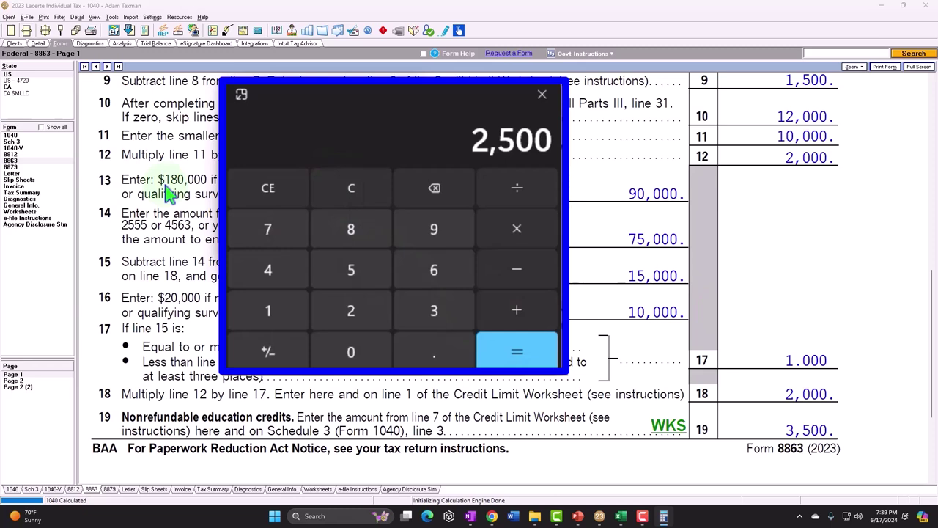
{"action": "type", "text": "+2000"}
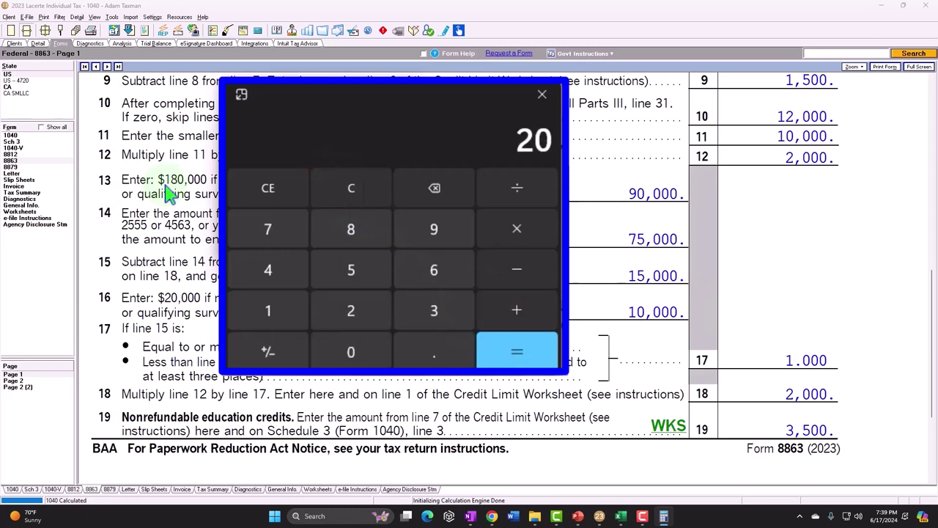
{"action": "key", "text": "Return"}
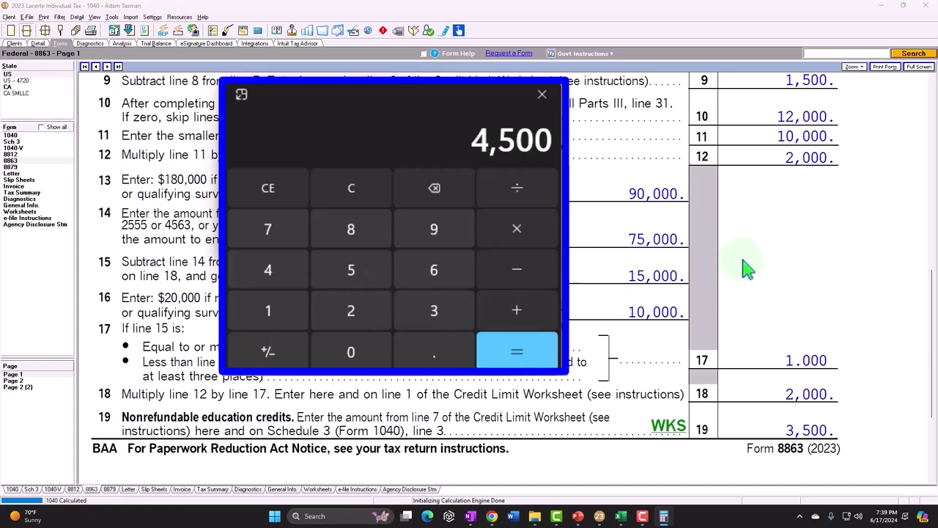
{"action": "scroll", "coordinate": [743, 266], "scroll_direction": "up", "scroll_amount": 3}
{"action": "scroll", "coordinate": [781, 231], "scroll_direction": "down", "scroll_amount": 3}
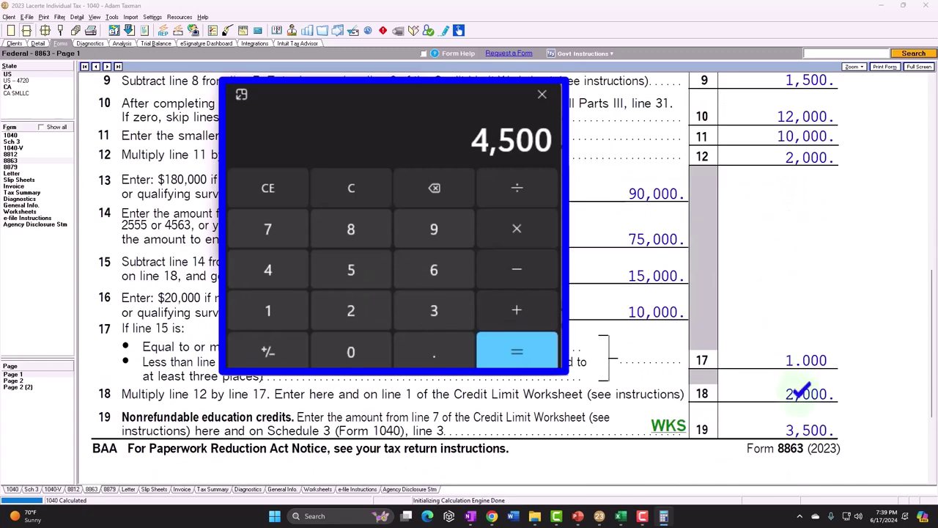
{"action": "left_click_drag", "start_coordinate": [433, 125], "coordinate": [937, 168]}
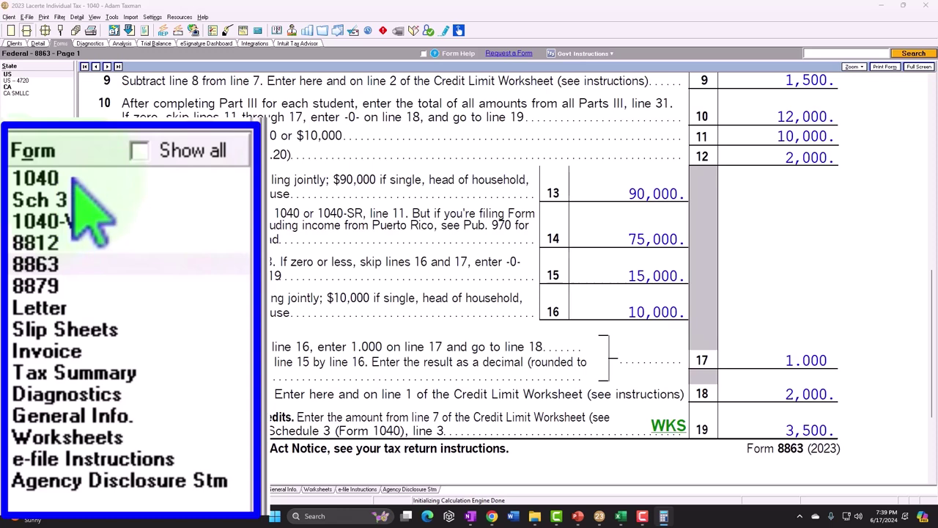
- Follow the education credits to Schedule 3, line 3, and to lines 20 and 29 on page 2 of Form 1040
{"action": "left_click", "coordinate": [74, 192]}
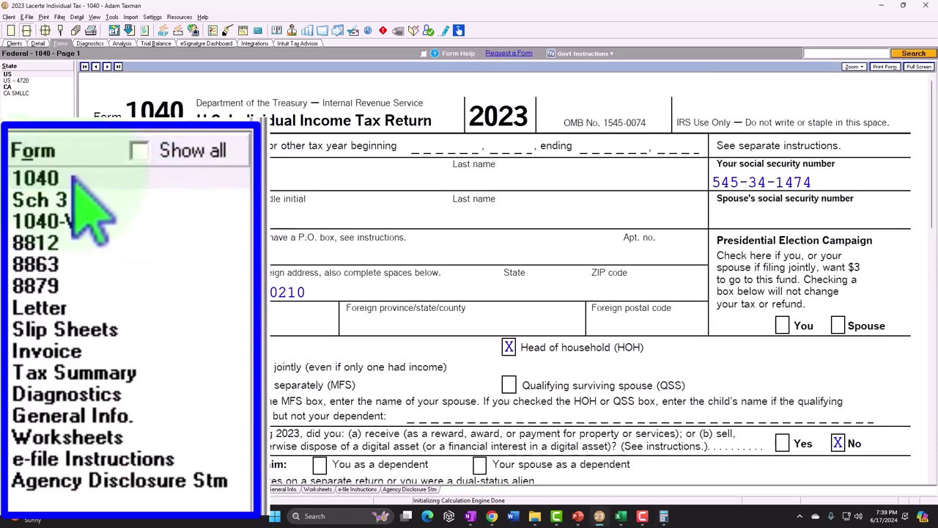
{"action": "left_click", "coordinate": [59, 202]}
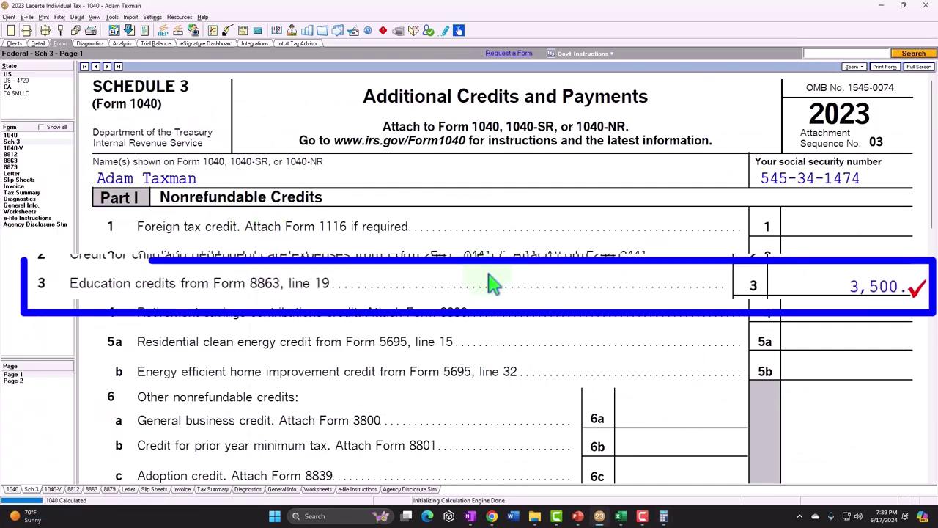
{"action": "left_click", "coordinate": [817, 294]}
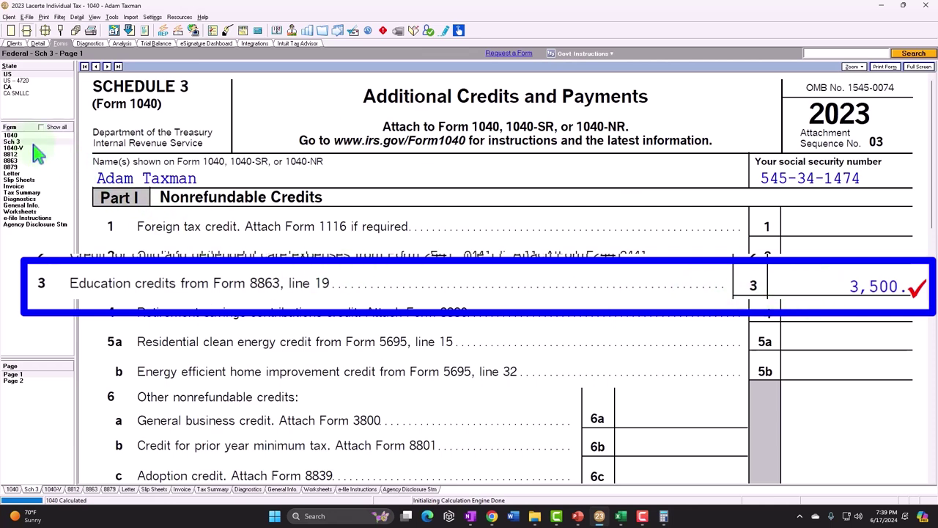
{"action": "left_click", "coordinate": [11, 134]}
{"action": "left_click", "coordinate": [13, 381]}
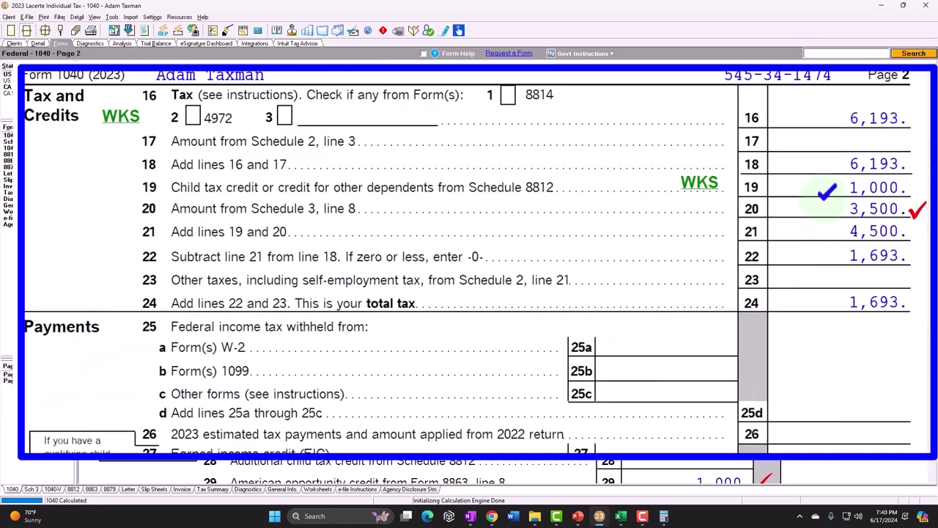
{"action": "scroll", "coordinate": [806, 212], "scroll_direction": "down", "scroll_amount": 2}
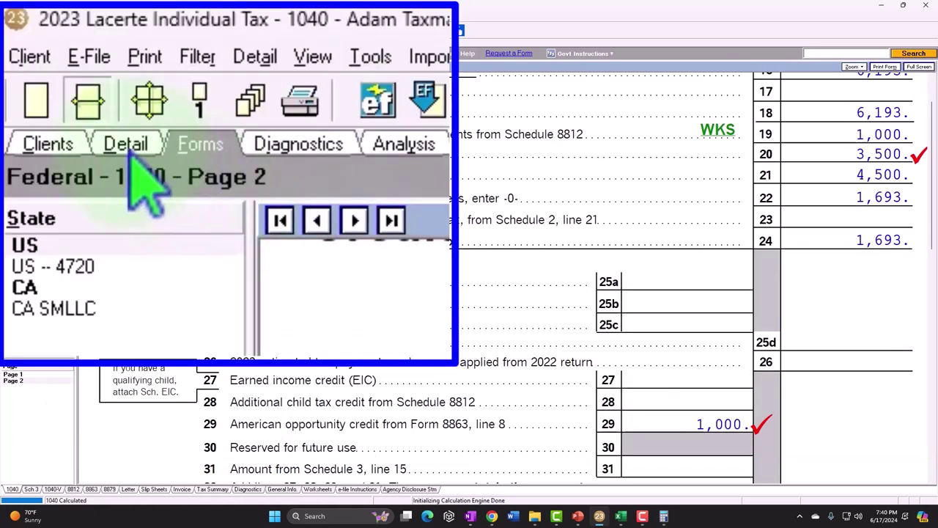
- Return to the education credits input screen and switch to PowerPoint to review the Comparison of Education Credits for 2023 table
{"action": "left_click", "coordinate": [129, 147]}
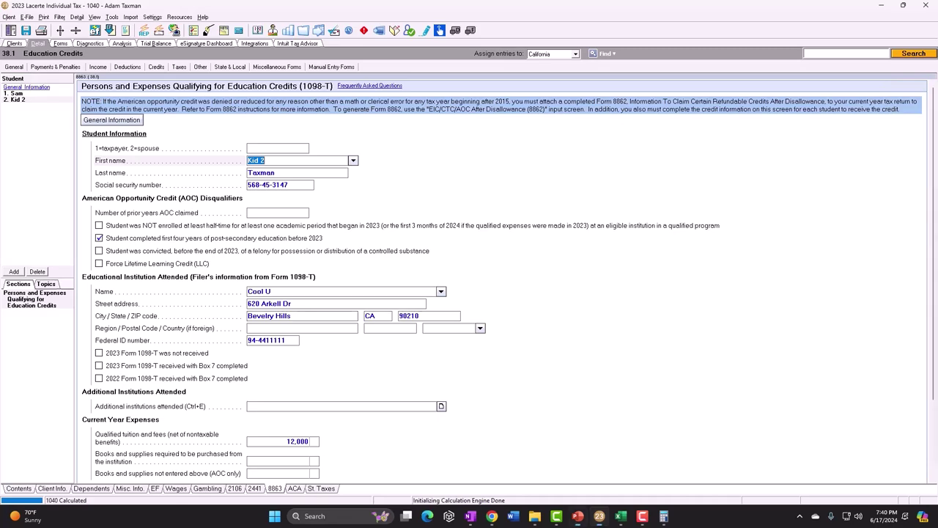
{"action": "left_click", "coordinate": [578, 516]}
{"action": "left_click_drag", "start_coordinate": [733, 202], "coordinate": [387, 6]}
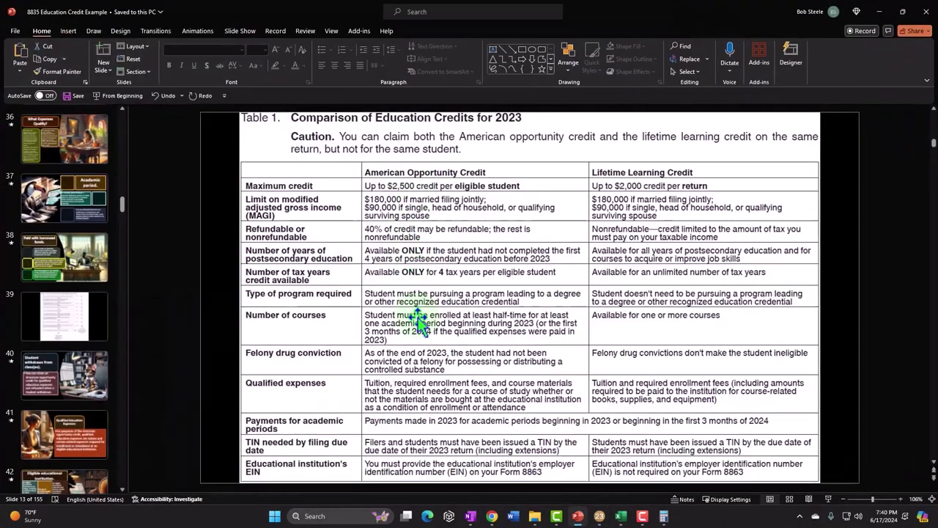
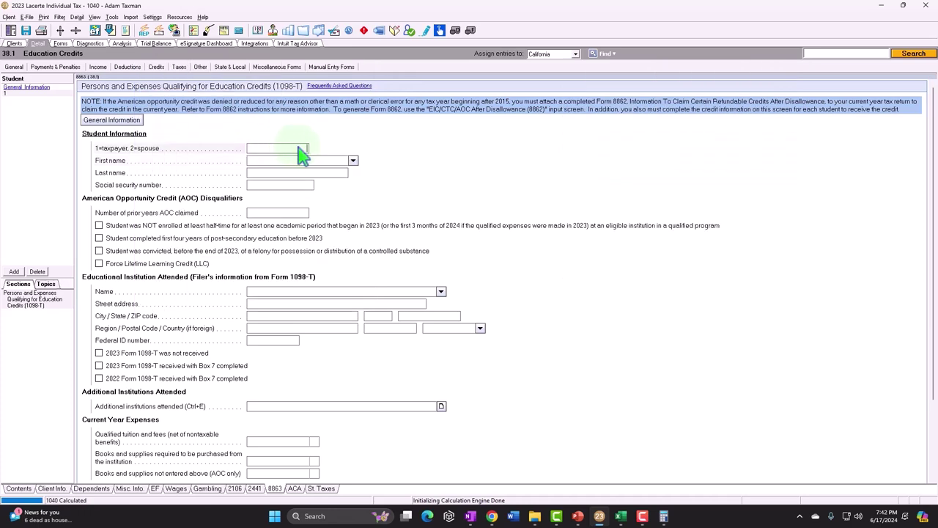
- Designate the taxpayer as the student with code 1 and select Cool U as the educational institution attended
{"action": "left_click", "coordinate": [303, 150]}
{"action": "type", "text": "1"}
{"action": "key", "text": "Return"}
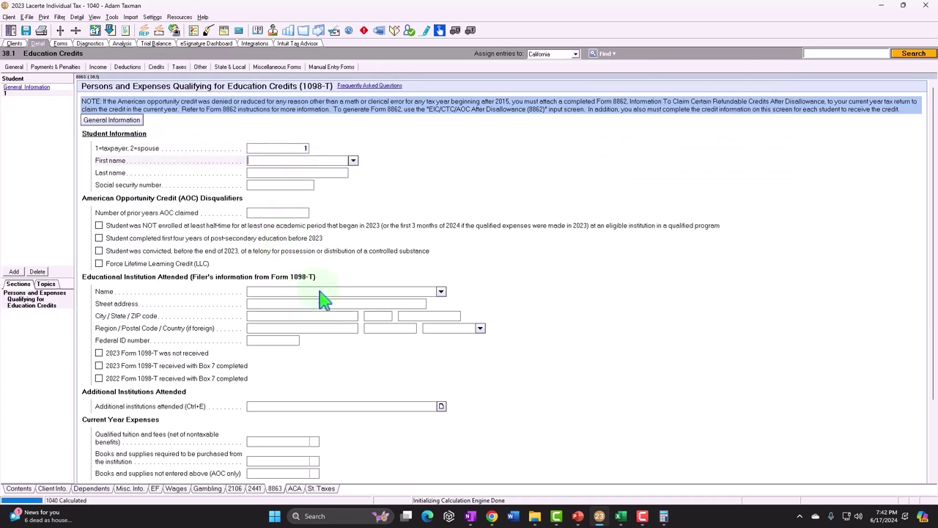
{"action": "left_click", "coordinate": [440, 292]}
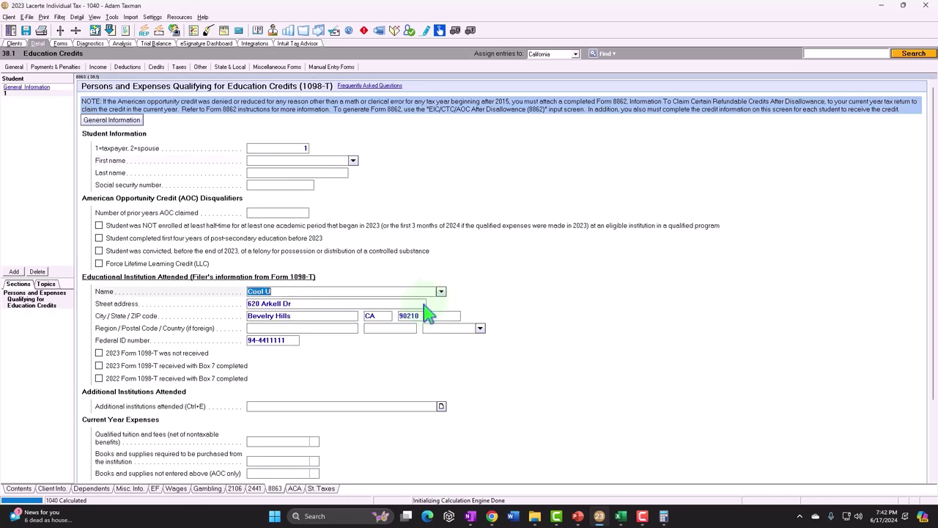
{"action": "left_click", "coordinate": [425, 300]}
- Set the taxpayer's current year qualified tuition and fees to 15,000
{"action": "scroll", "coordinate": [429, 315], "scroll_direction": "down", "scroll_amount": 3}
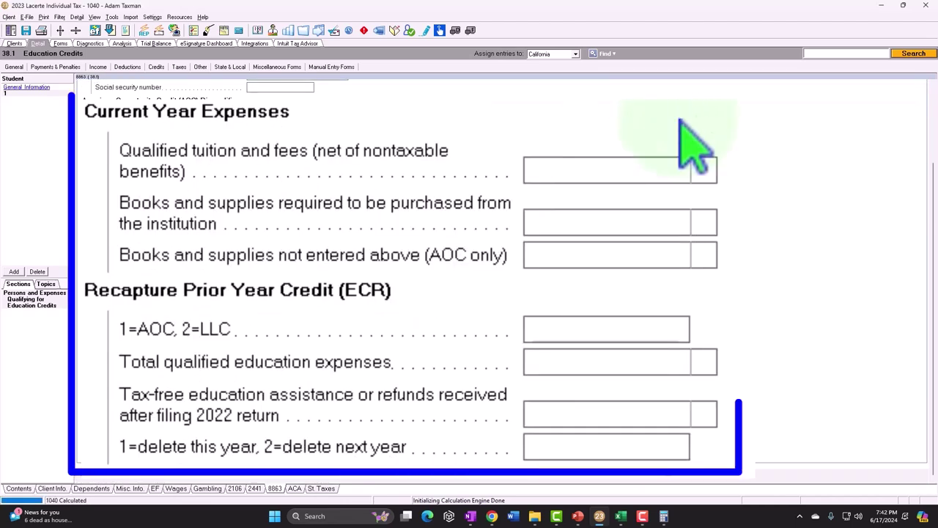
{"action": "left_click", "coordinate": [670, 174]}
{"action": "type", "text": "15000"}
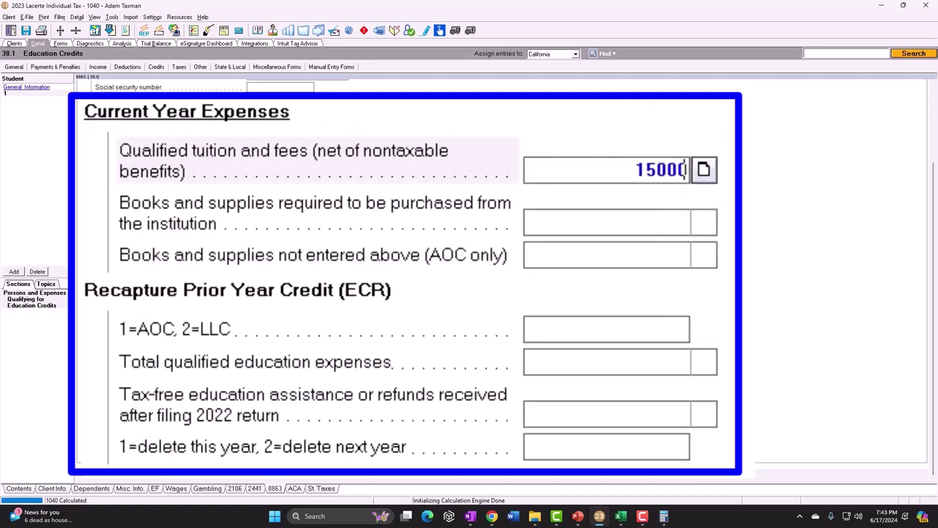
{"action": "key", "text": "Tab"}
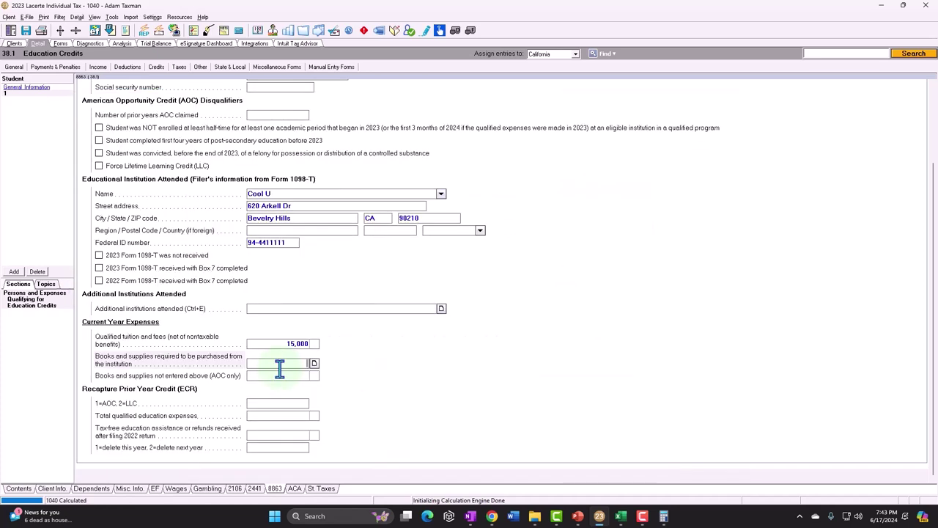
- Add a supporting detail line of -4,000 to the taxpayer's 15,000 qualified tuition and fees
{"action": "left_click", "coordinate": [314, 363]}
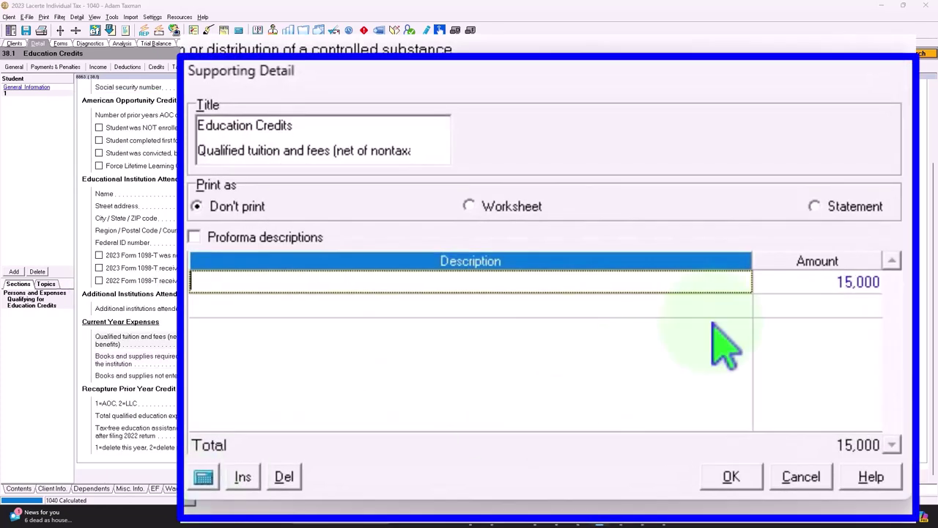
{"action": "left_click", "coordinate": [799, 306]}
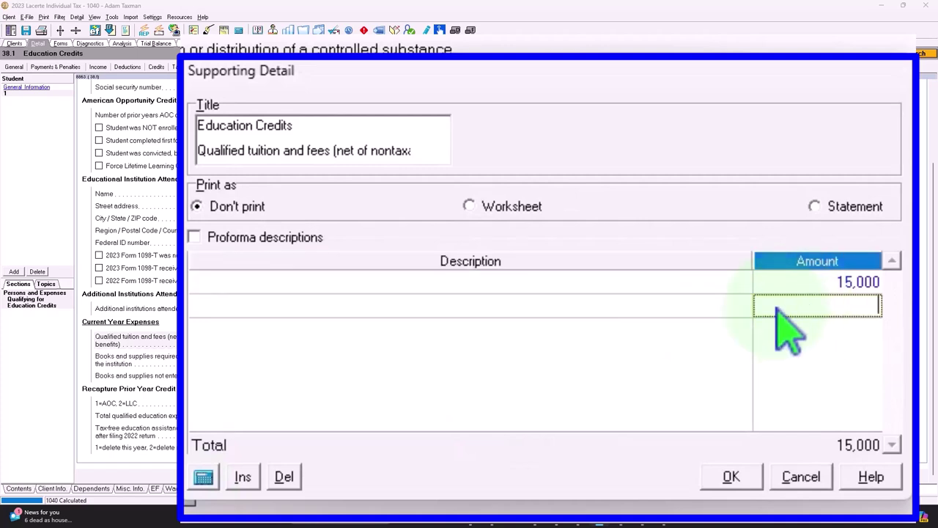
{"action": "type", "text": "-4000"}
{"action": "key", "text": "Return"}
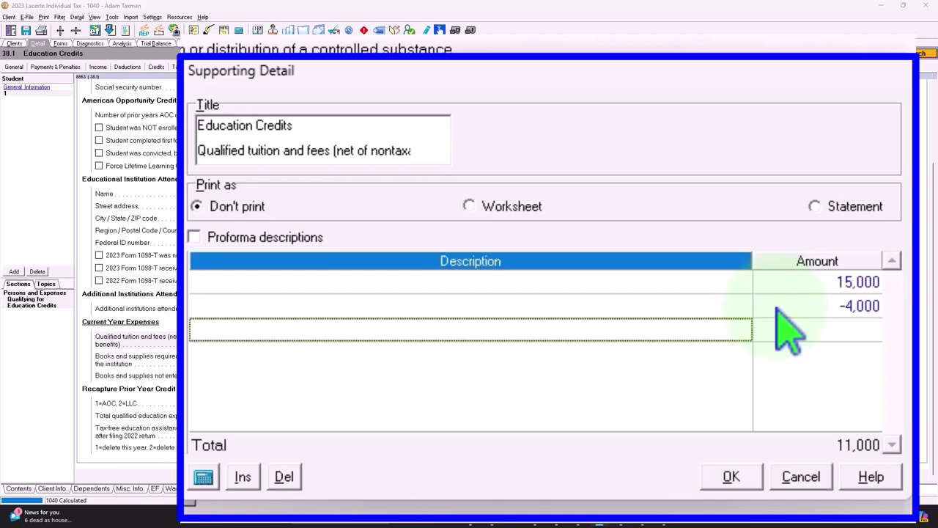
{"action": "left_click", "coordinate": [748, 478]}
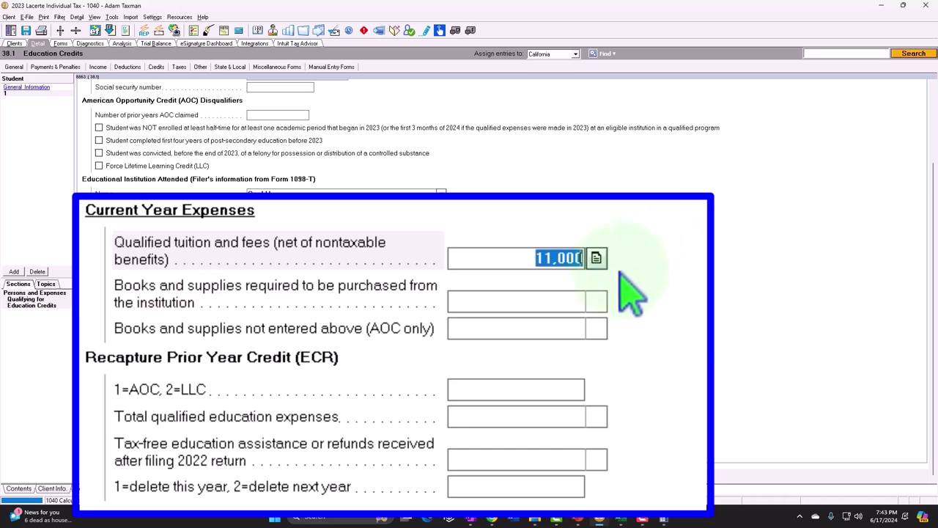
- Review page 1 of Form 8863, covering the refundable American opportunity credit and the nonrefundable education credits
{"action": "left_click", "coordinate": [61, 43]}
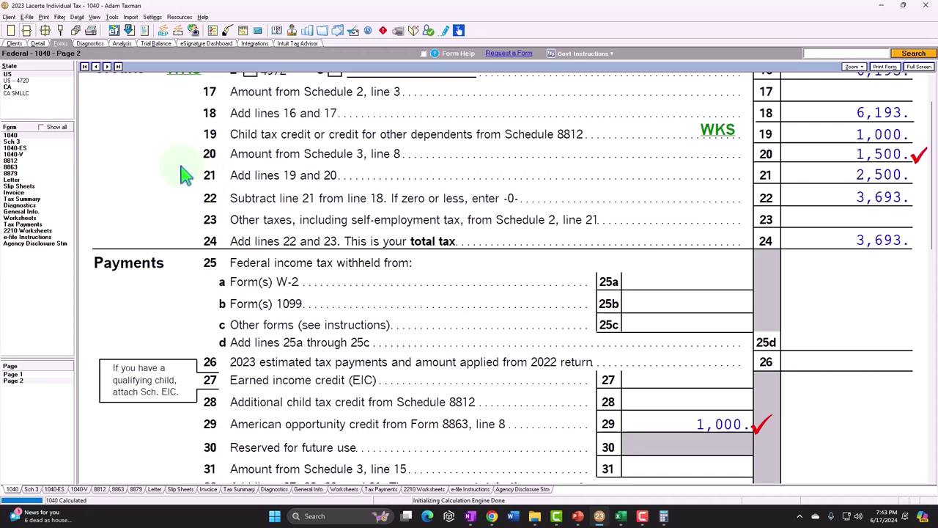
{"action": "left_click", "coordinate": [22, 252]}
{"action": "scroll", "coordinate": [759, 279], "scroll_direction": "down", "scroll_amount": 3}
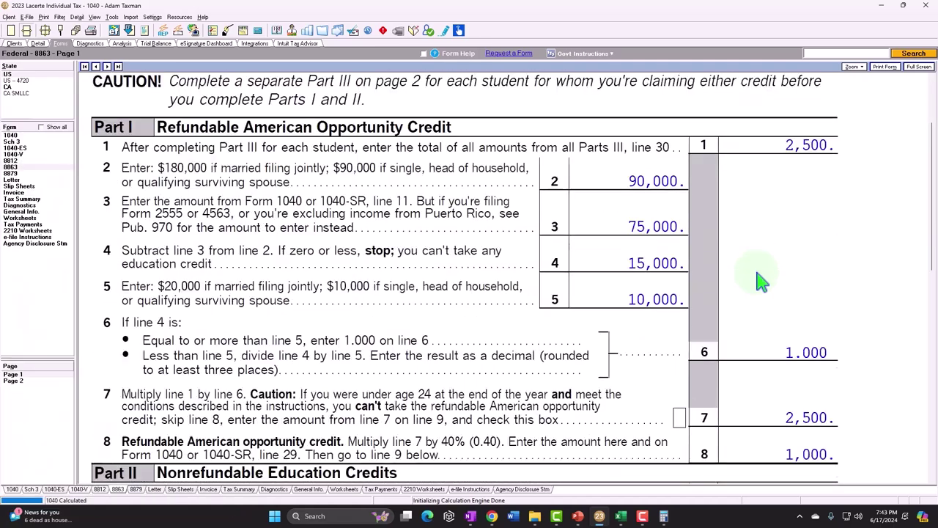
{"action": "scroll", "coordinate": [759, 279], "scroll_direction": "down", "scroll_amount": 4}
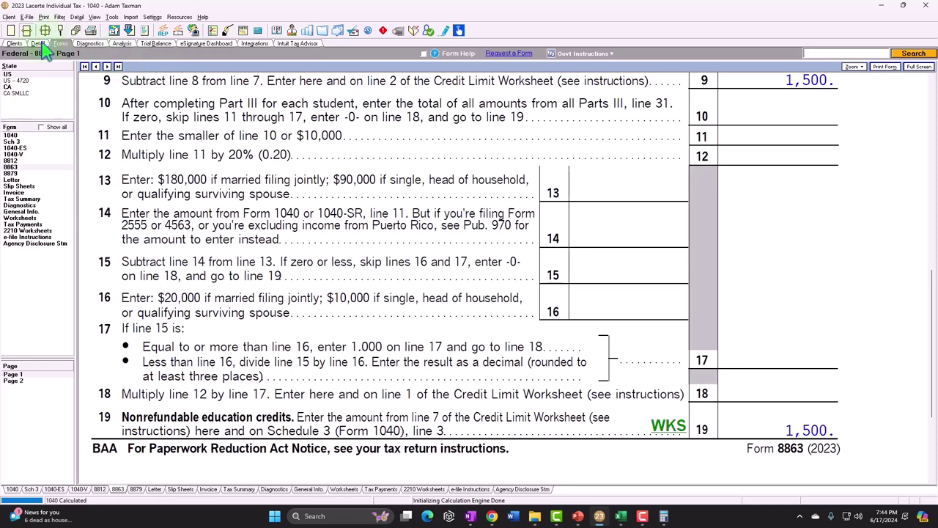
- Replace the supporting detail amounts for qualified tuition and fees on the education credits input with a single 4,000 entry
{"action": "left_click", "coordinate": [41, 45]}
{"action": "scroll", "coordinate": [387, 373], "scroll_direction": "down", "scroll_amount": 3}
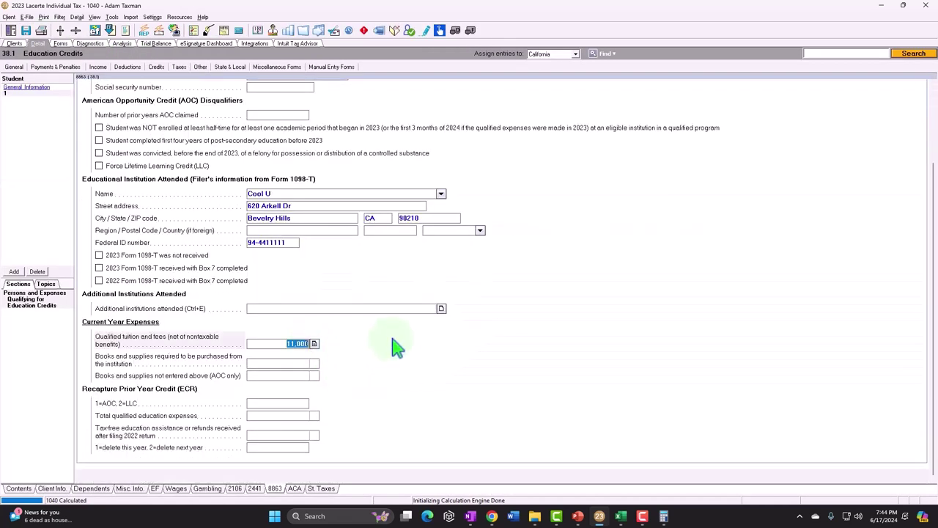
{"action": "key", "text": "F9"}
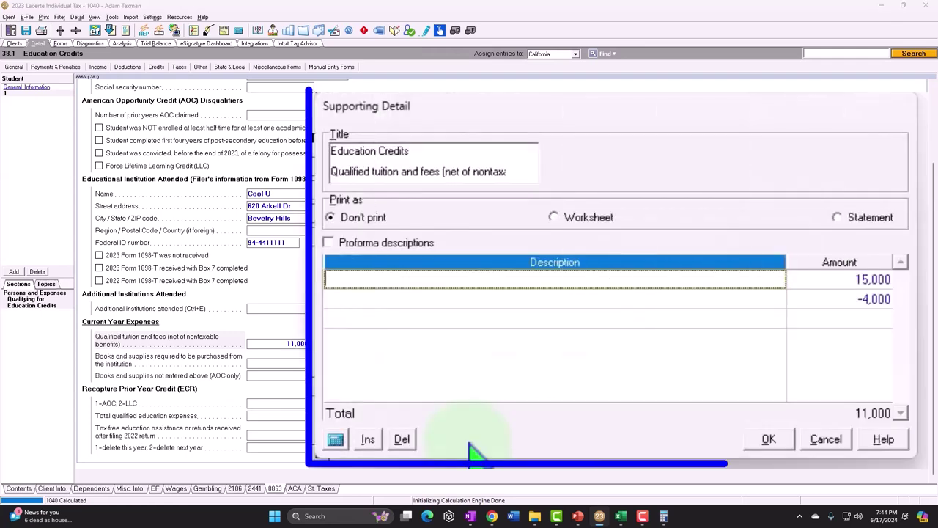
{"action": "left_click", "coordinate": [878, 283]}
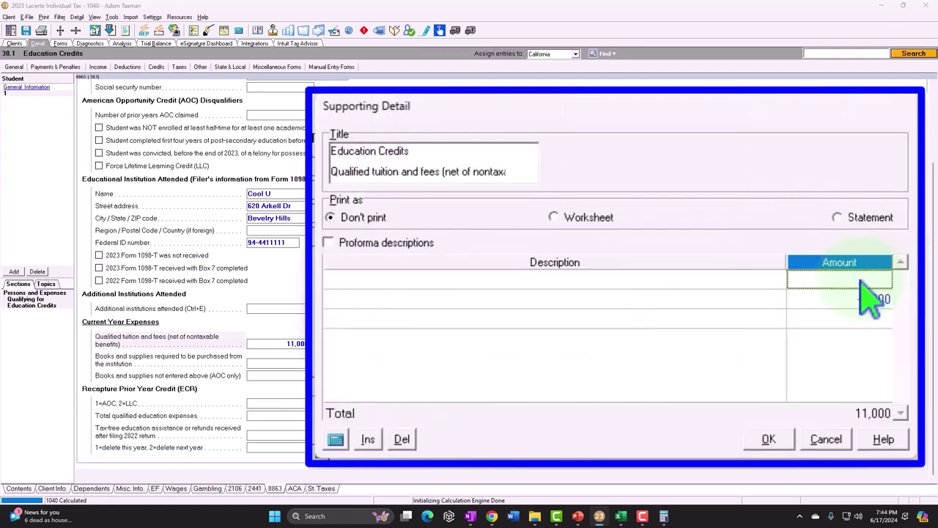
{"action": "left_click", "coordinate": [864, 298]}
{"action": "key", "text": "Delete"}
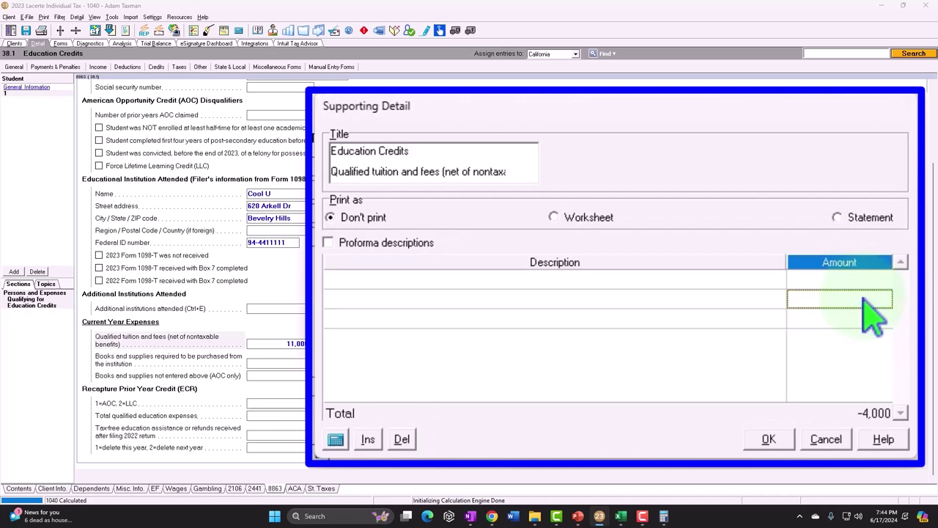
{"action": "left_click", "coordinate": [875, 285]}
{"action": "type", "text": "4,000"}
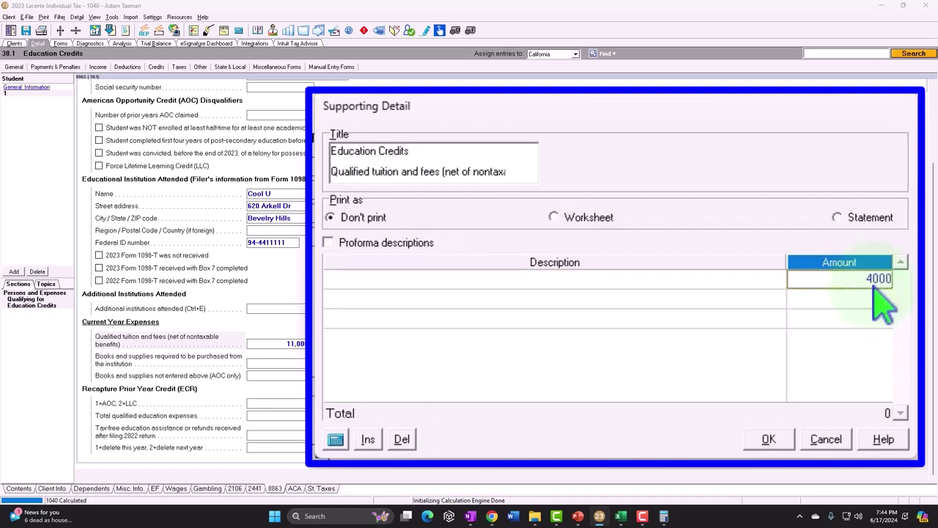
{"action": "key", "text": "Return"}
{"action": "left_click", "coordinate": [774, 441]}
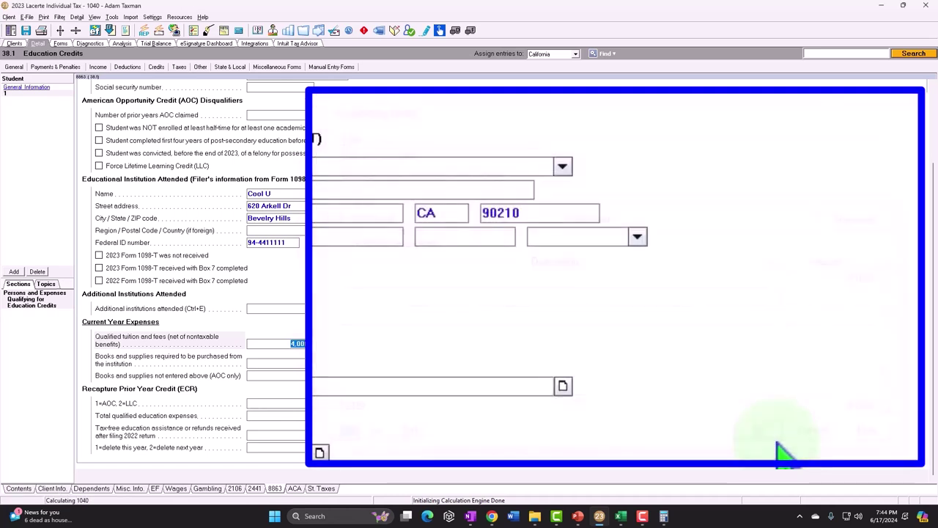
- Examine Form 1040, checking income on page 1 and the tax, line 20 and line 29 credits on page 2
{"action": "left_click", "coordinate": [61, 44]}
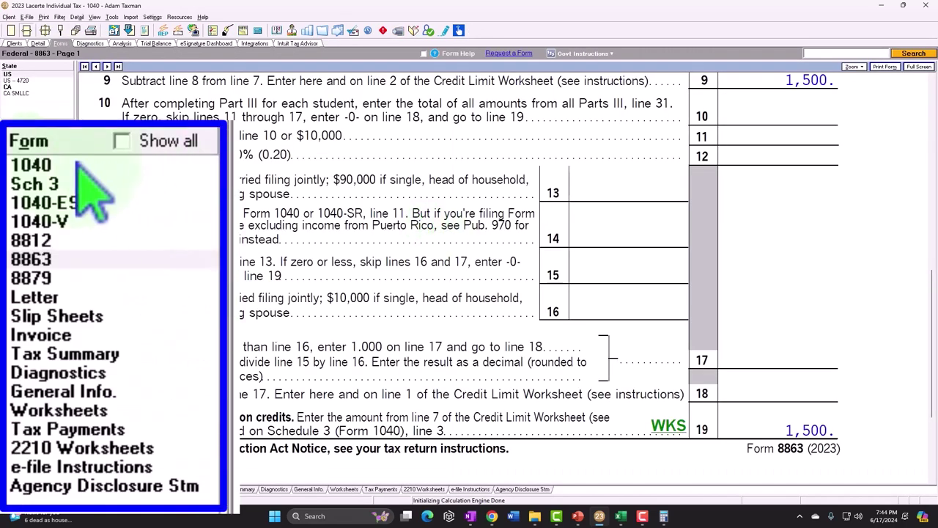
{"action": "left_click", "coordinate": [15, 135]}
{"action": "scroll", "coordinate": [469, 289], "scroll_direction": "down", "scroll_amount": 3}
{"action": "scroll", "coordinate": [472, 292], "scroll_direction": "down", "scroll_amount": 3}
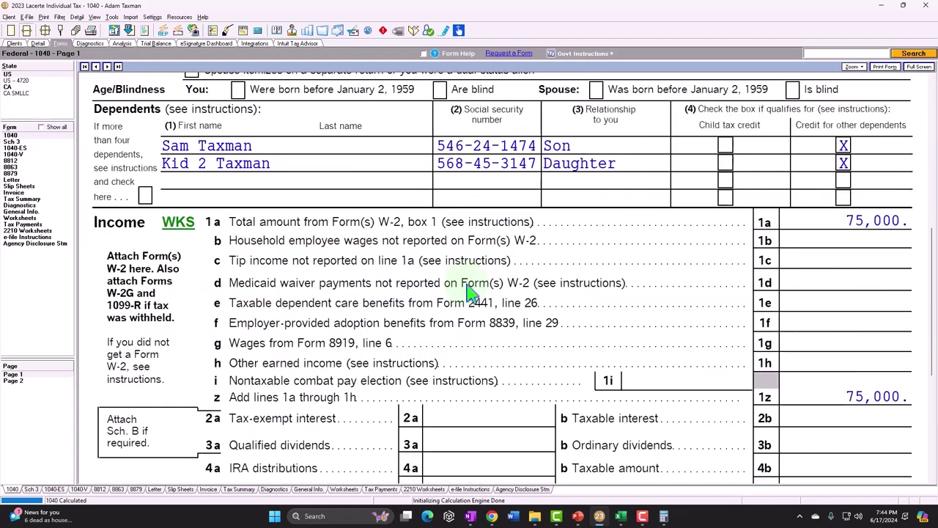
{"action": "scroll", "coordinate": [471, 292], "scroll_direction": "down", "scroll_amount": 5}
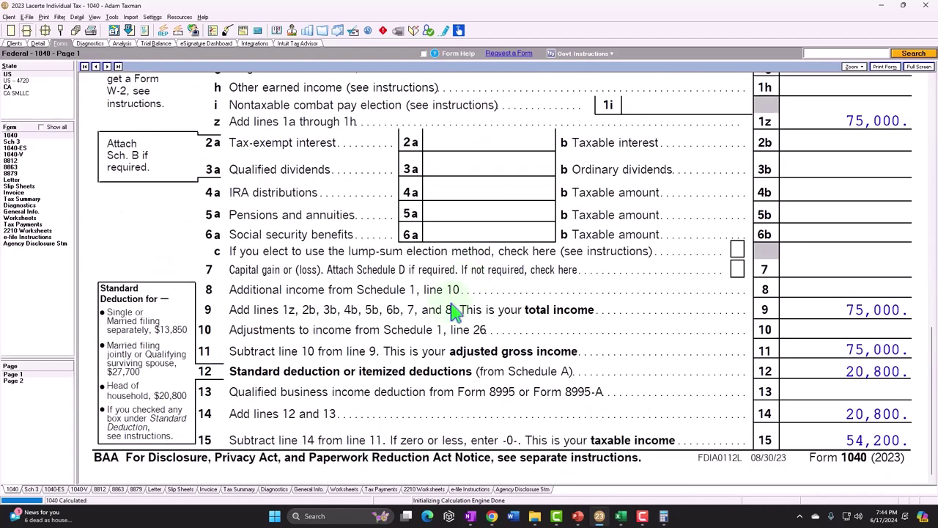
{"action": "left_click", "coordinate": [15, 381]}
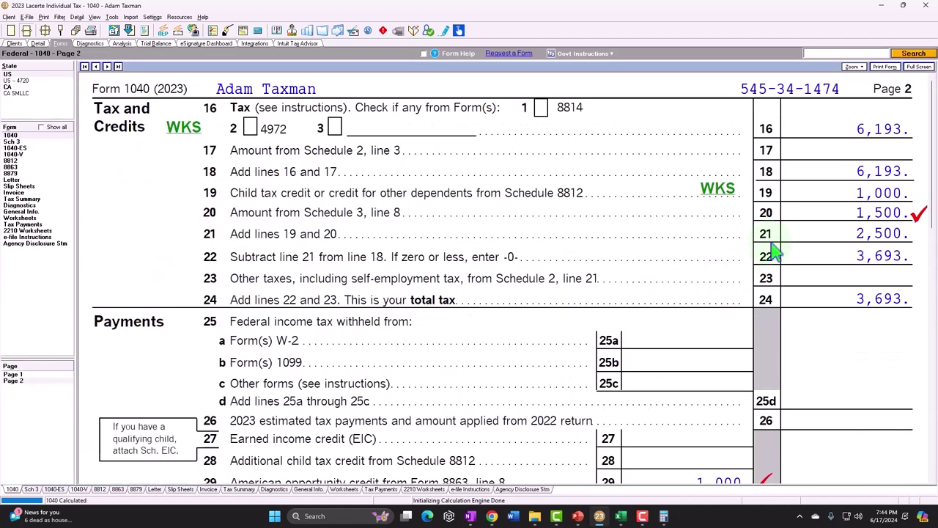
{"action": "scroll", "coordinate": [854, 210], "scroll_direction": "down", "scroll_amount": 2}
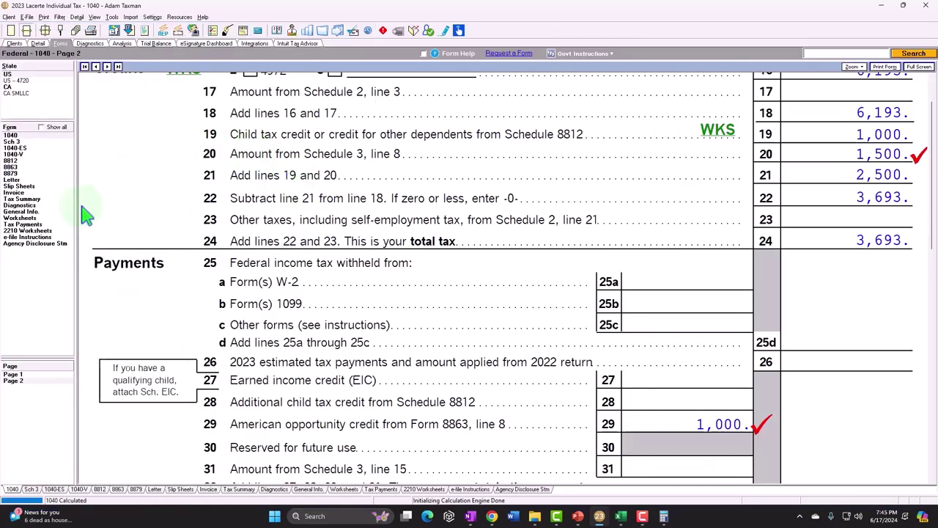
{"action": "left_click", "coordinate": [14, 373]}
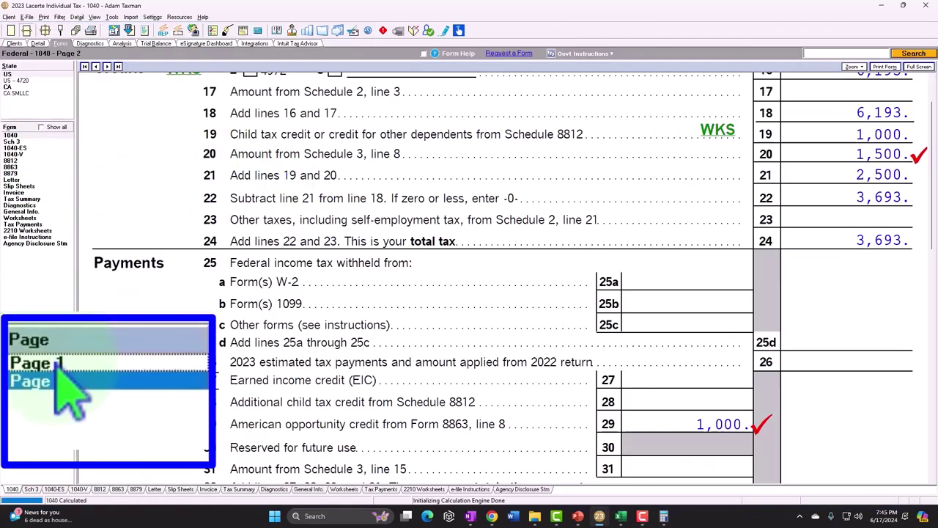
{"action": "scroll", "coordinate": [539, 309], "scroll_direction": "down", "scroll_amount": 4}
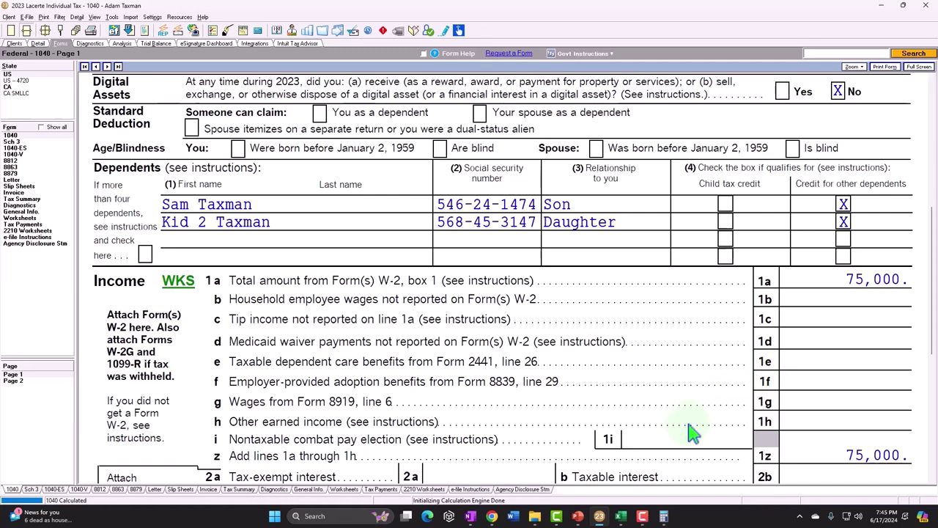
- Select empty cell G11 in the Excel tax formula sheet, and switch back to Lacerte to find Form 1040 line 37, amount owed
{"action": "left_click", "coordinate": [622, 517]}
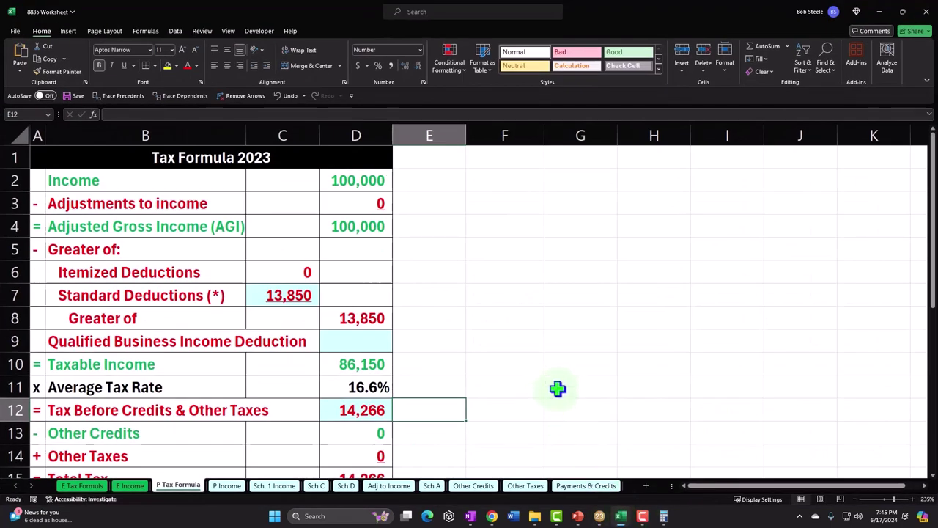
{"action": "left_click", "coordinate": [561, 388]}
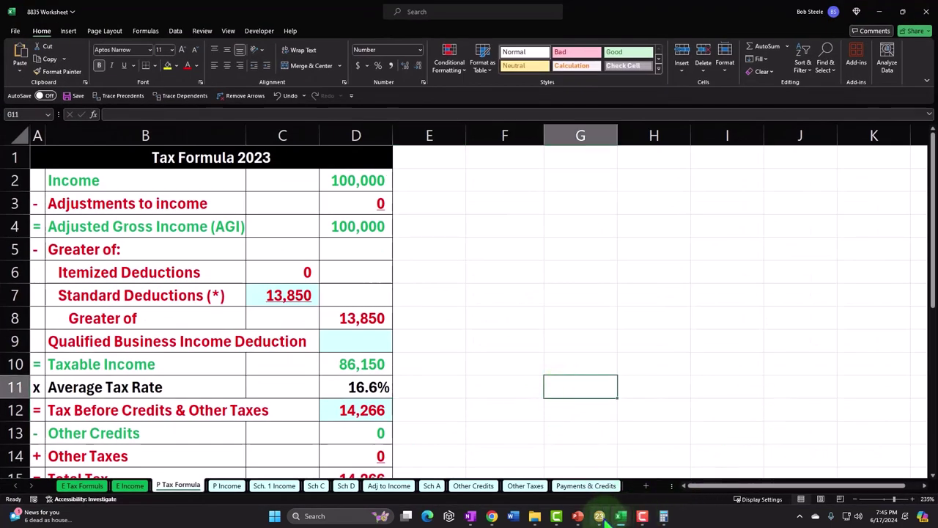
{"action": "left_click", "coordinate": [580, 518]}
{"action": "left_click", "coordinate": [13, 380]}
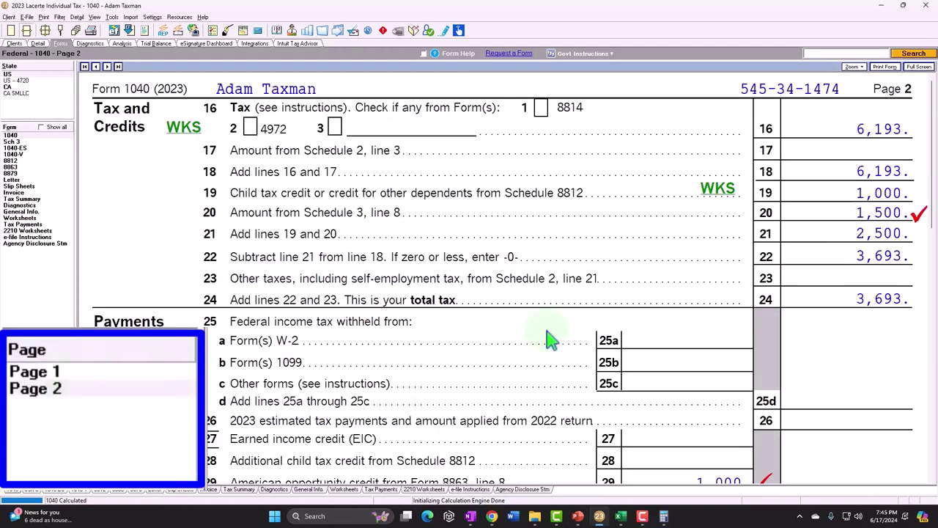
{"action": "scroll", "coordinate": [513, 345], "scroll_direction": "down", "scroll_amount": 5}
{"action": "scroll", "coordinate": [554, 337], "scroll_direction": "down", "scroll_amount": 4}
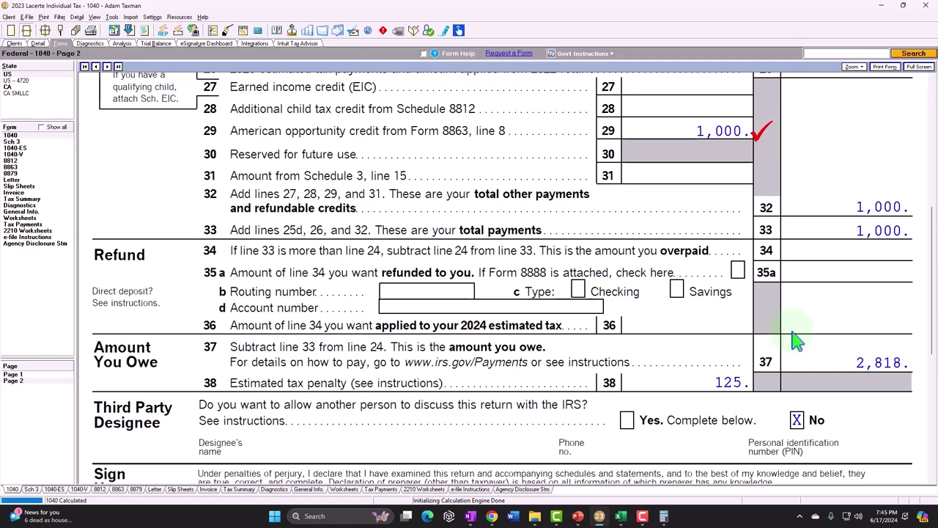
{"action": "scroll", "coordinate": [797, 339], "scroll_direction": "up", "scroll_amount": 6}
{"action": "scroll", "coordinate": [797, 340], "scroll_direction": "up", "scroll_amount": 2}
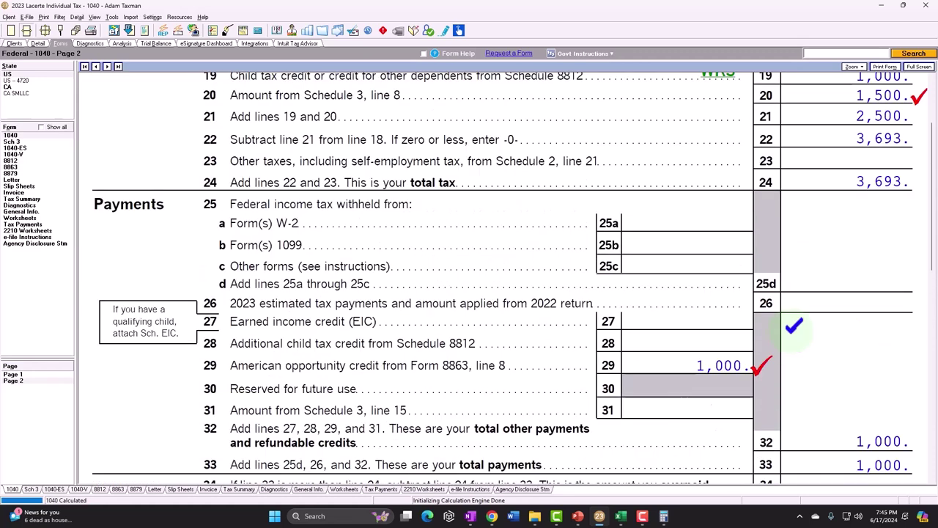
{"action": "scroll", "coordinate": [794, 326], "scroll_direction": "down", "scroll_amount": 6}
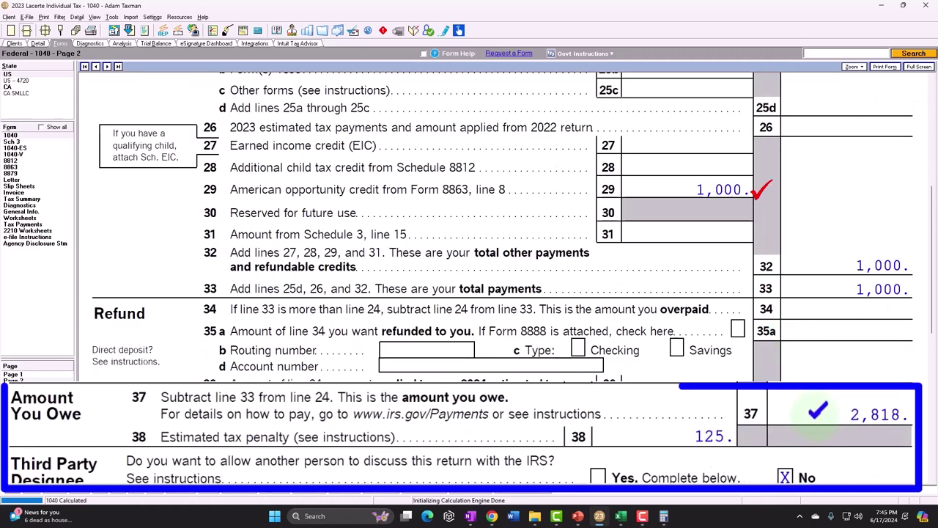
- Switch to Excel and record the amount owed, 2818, in cell G11 of the tax formula sheet
{"action": "left_click", "coordinate": [621, 516]}
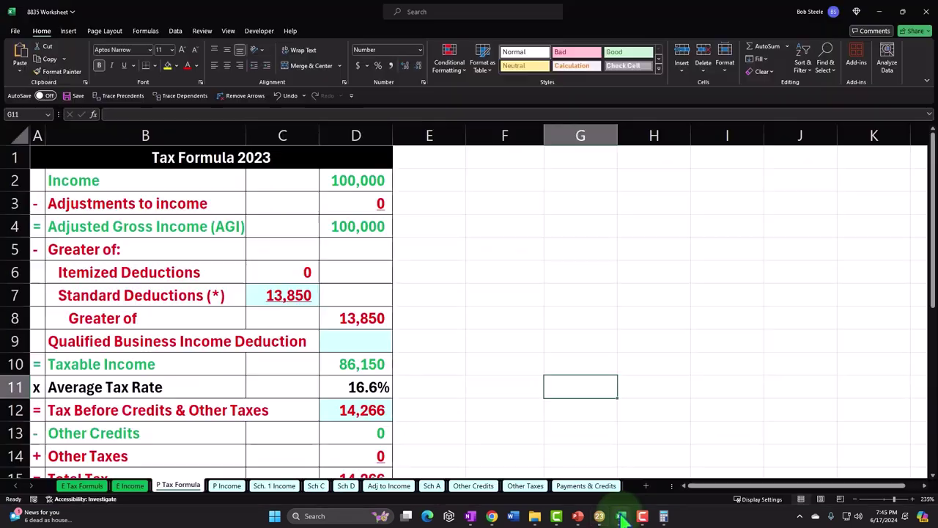
{"action": "type", "text": "2818"}
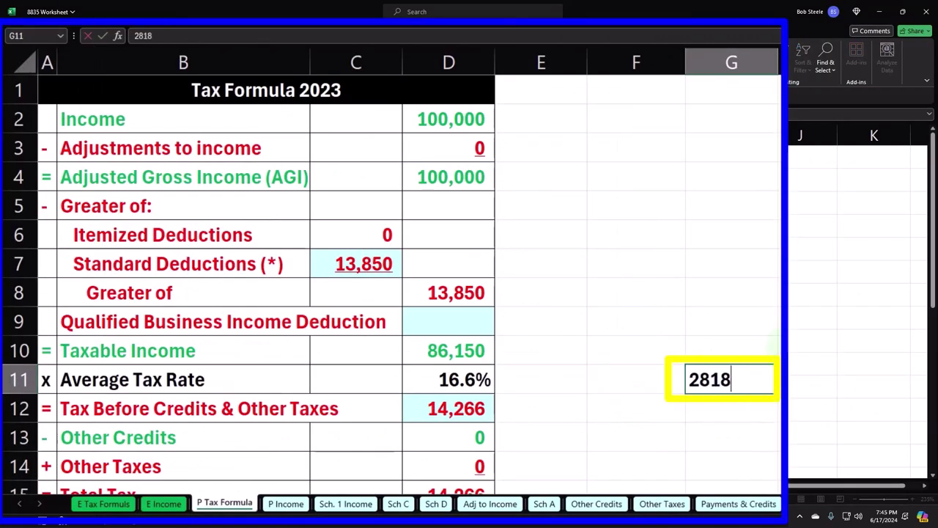
{"action": "key", "text": "Return"}
- Switch back to Lacerte and clear the qualified tuition and fees amount on the education credits input
{"action": "left_click", "coordinate": [621, 516]}
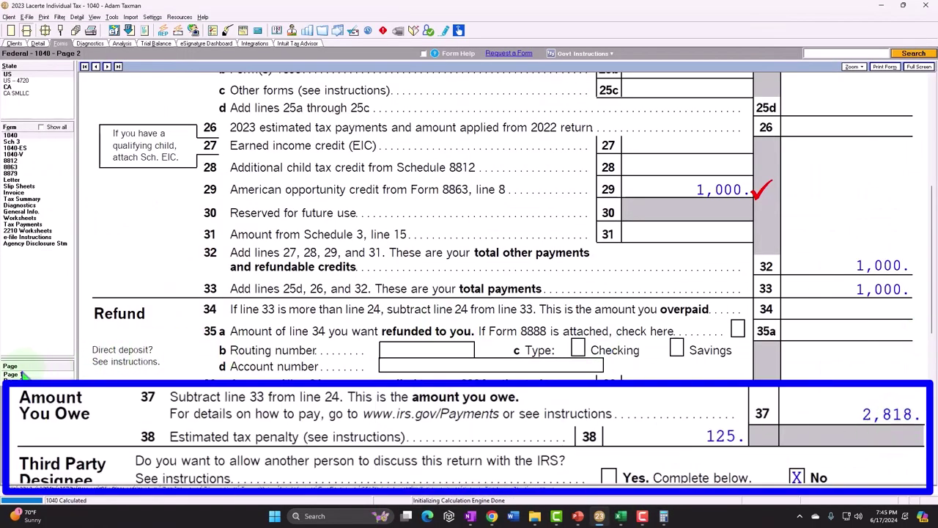
{"action": "left_click", "coordinate": [38, 44]}
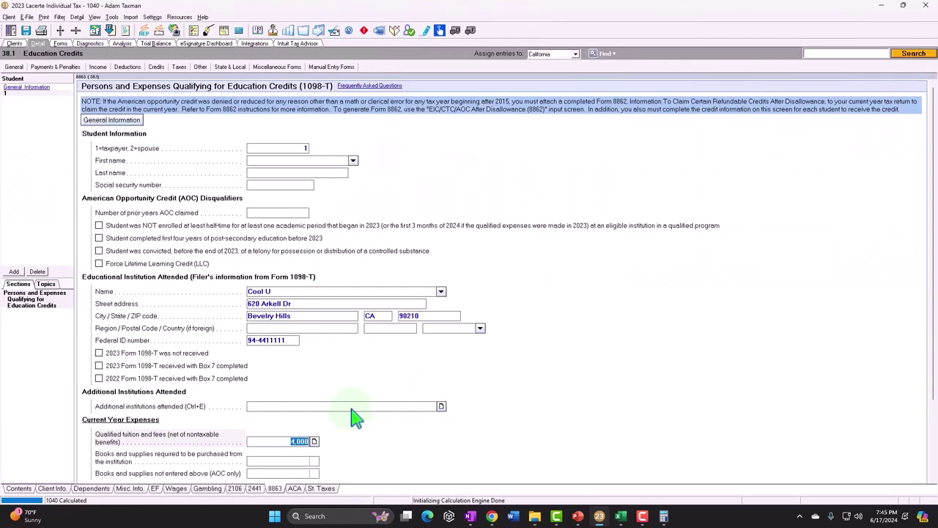
{"action": "key", "text": "Delete"}
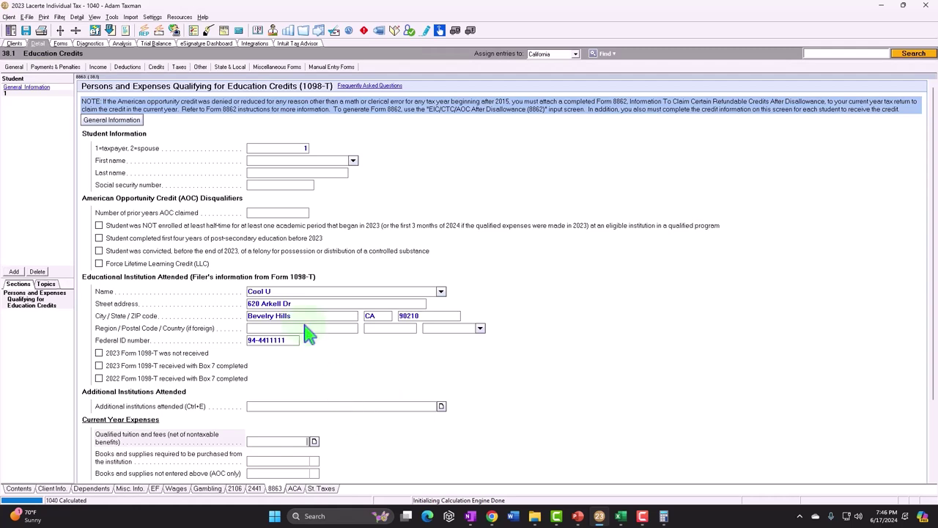
- Set the W-2 wages to 71,000 on the Wages, Salaries, Tips input
{"action": "left_click", "coordinate": [98, 67]}
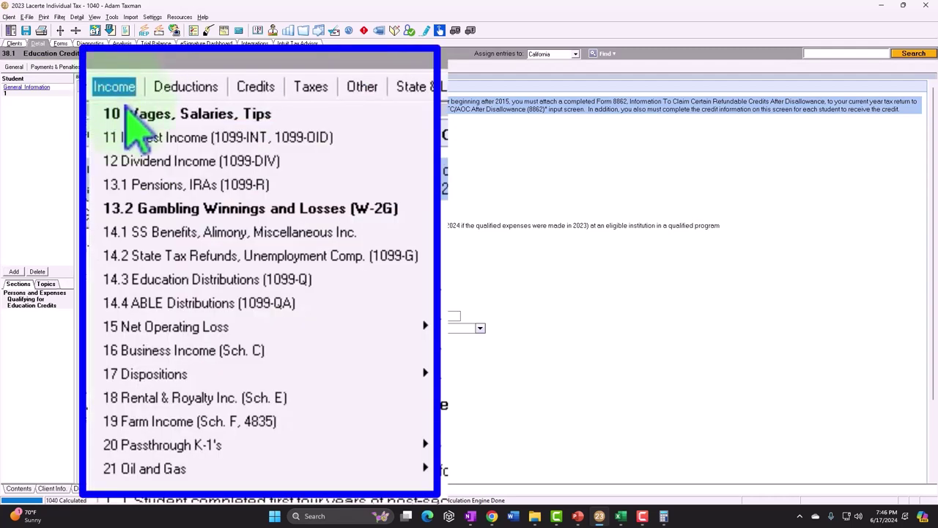
{"action": "left_click", "coordinate": [128, 115]}
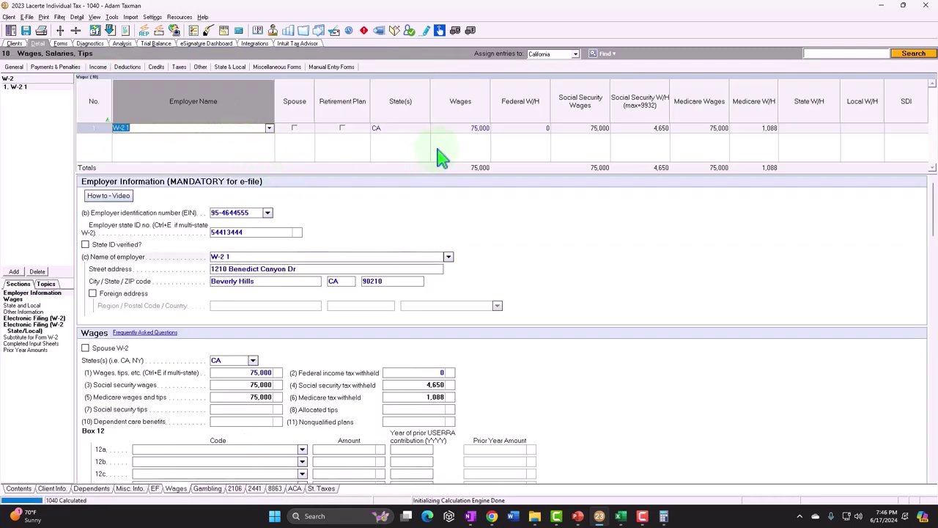
{"action": "left_click", "coordinate": [470, 129]}
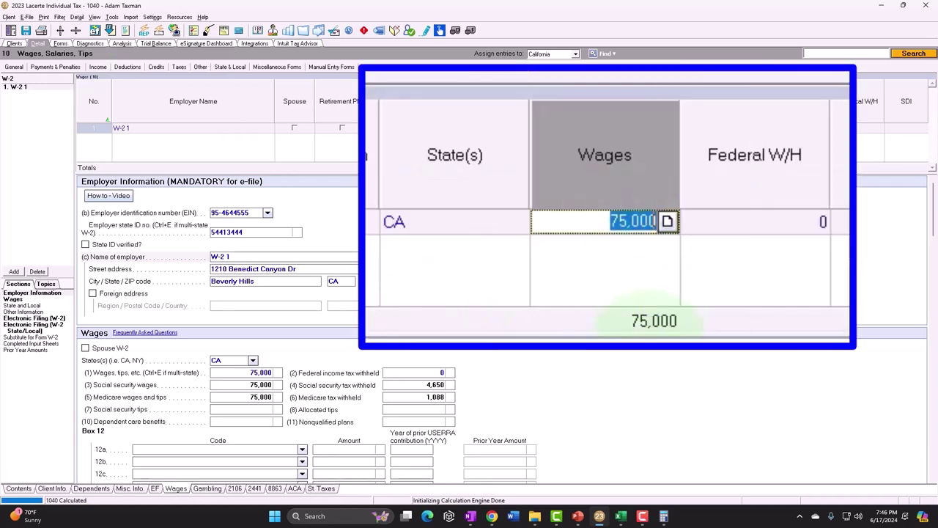
{"action": "type", "text": "71000"}
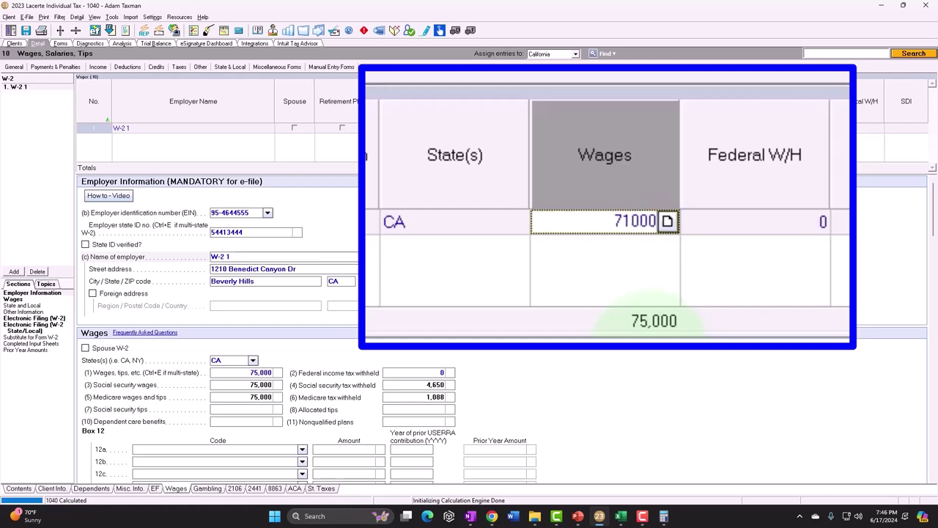
{"action": "key", "text": "Tab"}
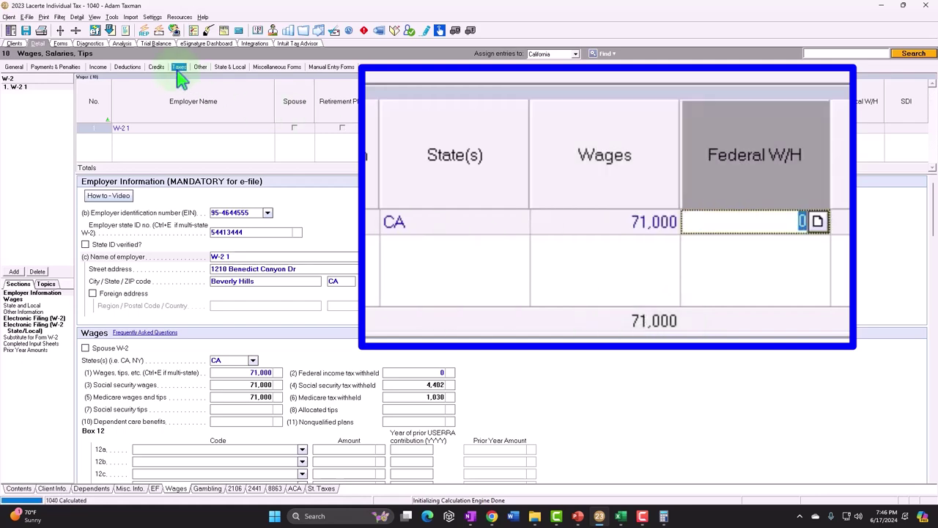
- Examine Form 1040, checking income on page 1 and the line 20 and 29 credits and line 37 amount owed on page 2
{"action": "left_click", "coordinate": [61, 43]}
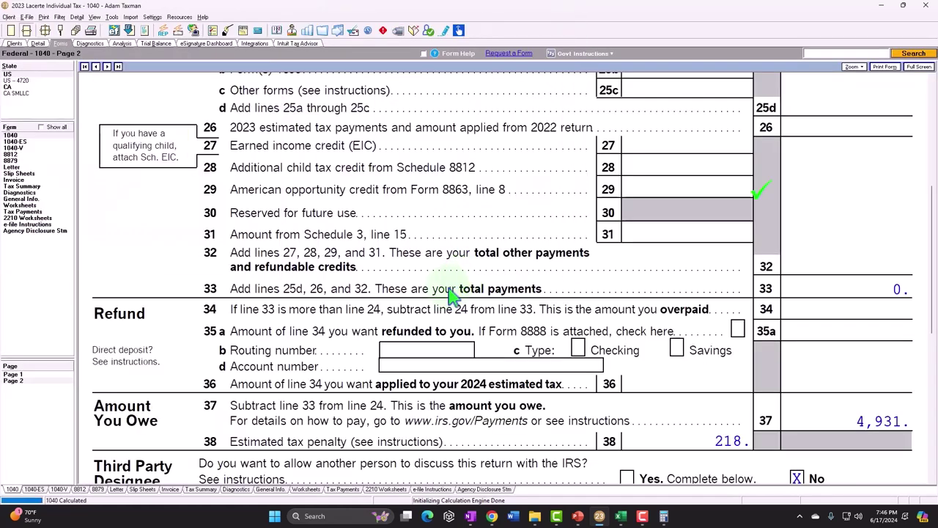
{"action": "left_click", "coordinate": [13, 374]}
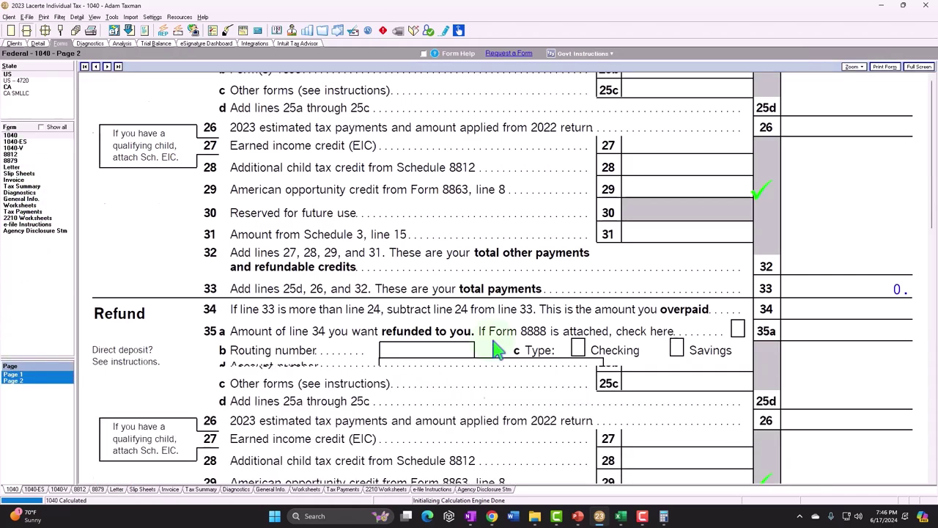
{"action": "scroll", "coordinate": [594, 345], "scroll_direction": "down", "scroll_amount": 6}
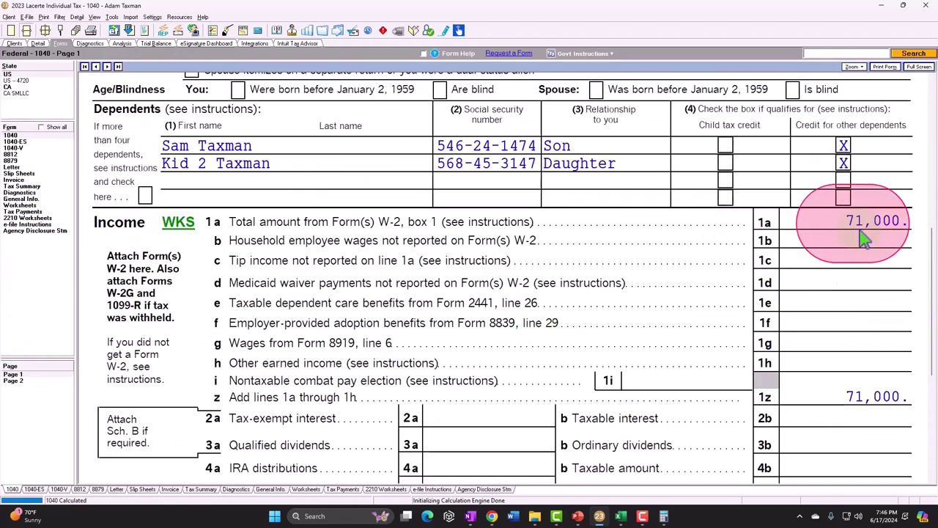
{"action": "scroll", "coordinate": [806, 242], "scroll_direction": "down", "scroll_amount": 7}
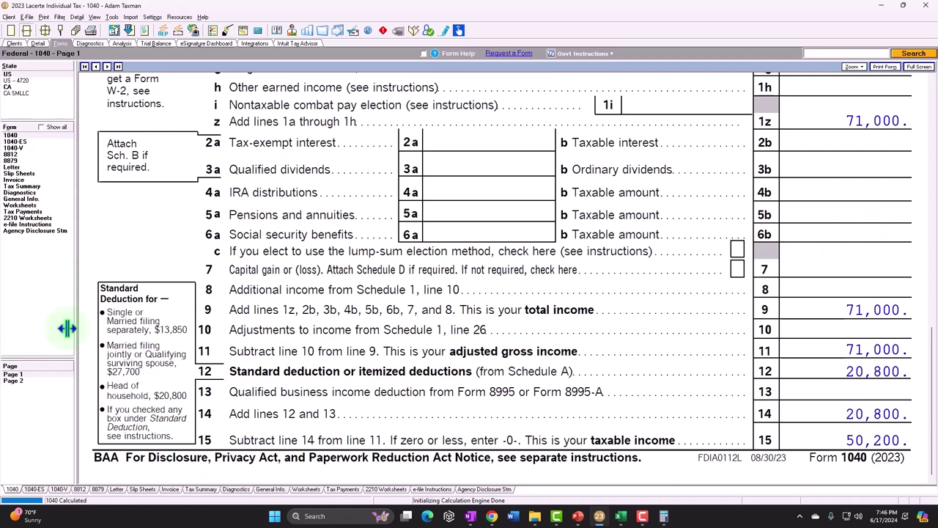
{"action": "left_click", "coordinate": [12, 381]}
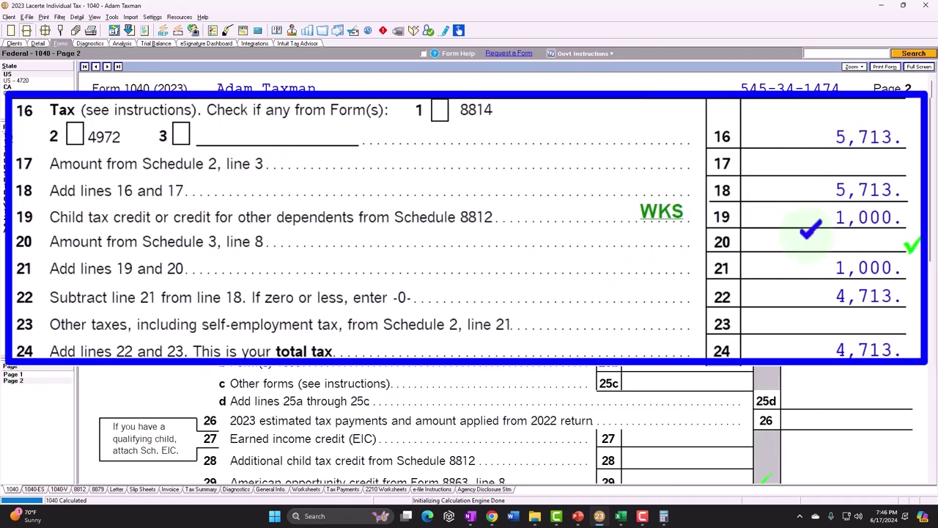
{"action": "scroll", "coordinate": [498, 279], "scroll_direction": "down", "scroll_amount": 5}
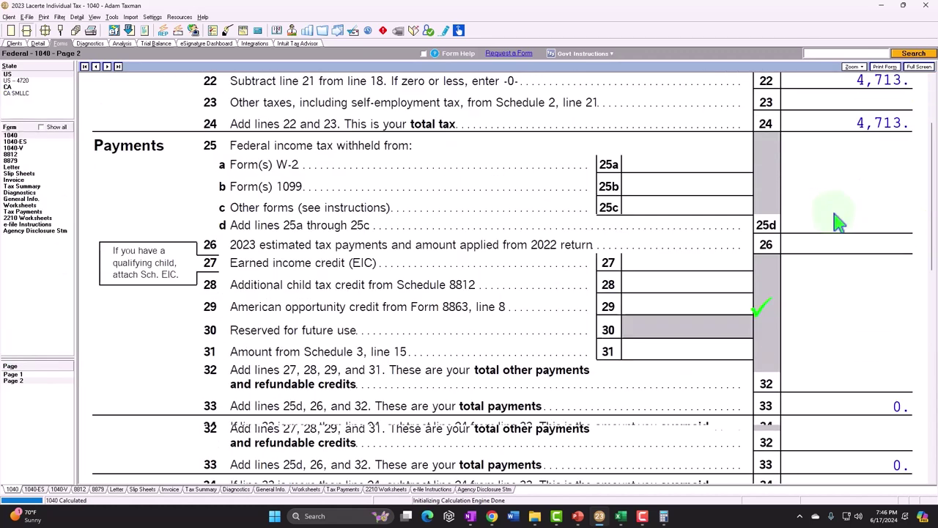
{"action": "scroll", "coordinate": [498, 278], "scroll_direction": "down", "scroll_amount": 2}
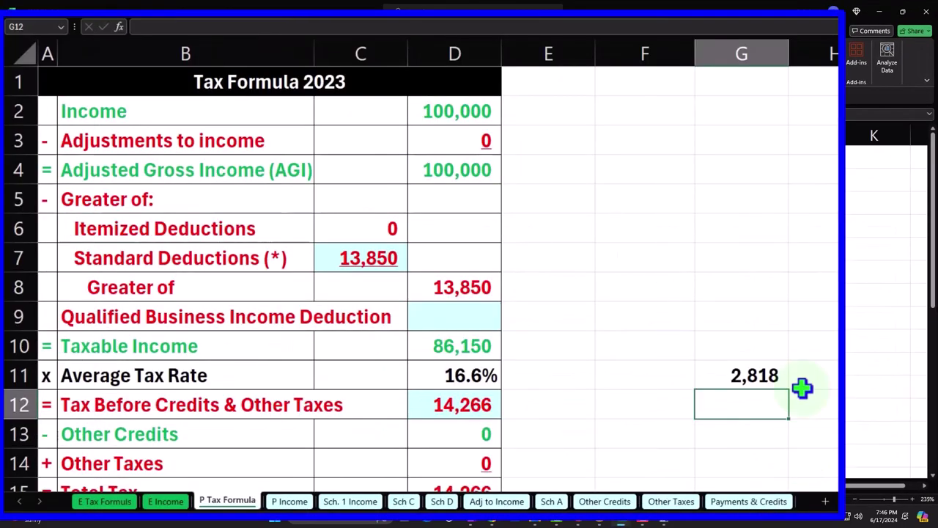
- In the Excel tax formula sheet, record the amount owed, 4931, in G12 and calculate the difference =G12-G11 in G13
{"action": "type", "text": "4931"}
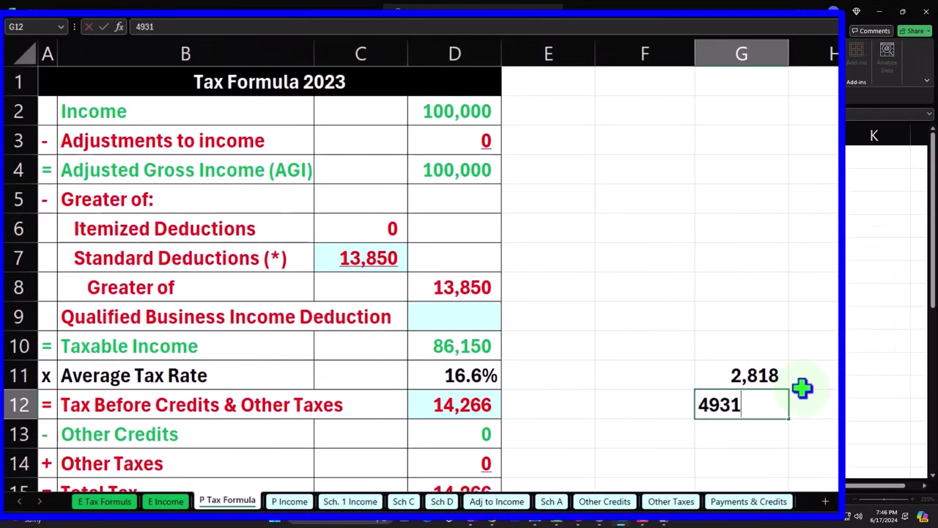
{"action": "key", "text": "Return"}
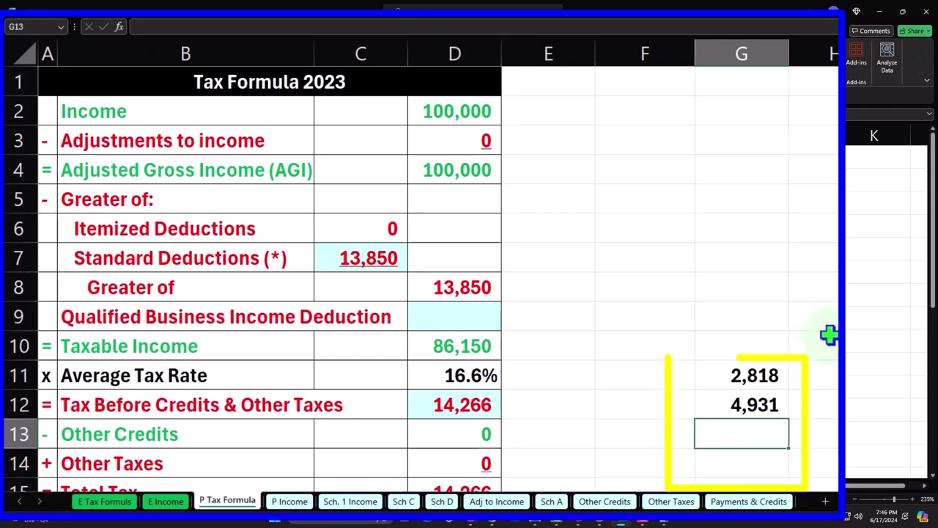
{"action": "type", "text": "=G12-G11"}
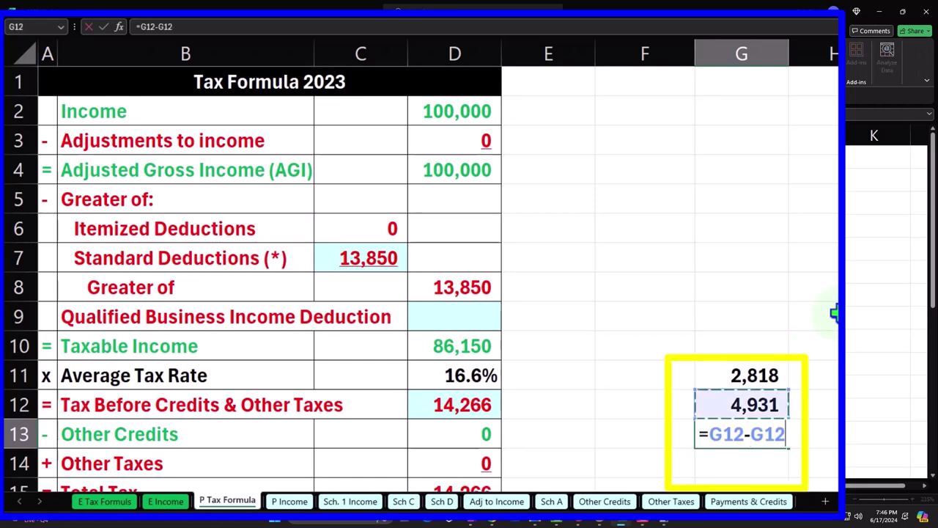
{"action": "key", "text": "Return"}
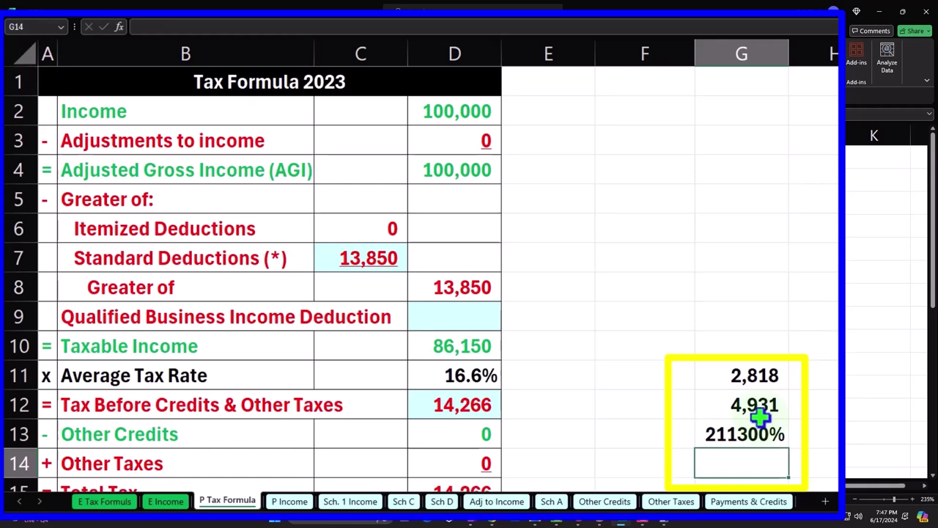
- Copy the number format of cell G12 to the difference in G13
{"action": "left_click", "coordinate": [729, 403]}
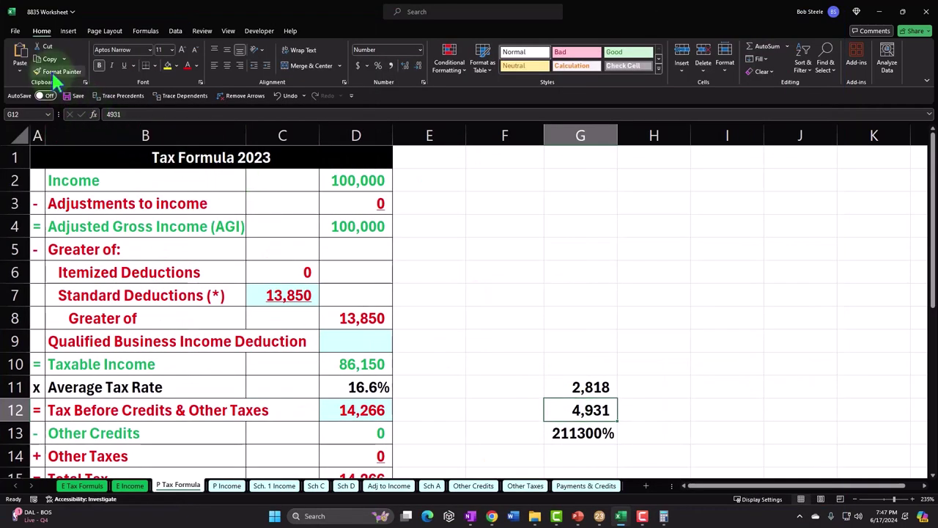
{"action": "left_click", "coordinate": [56, 75]}
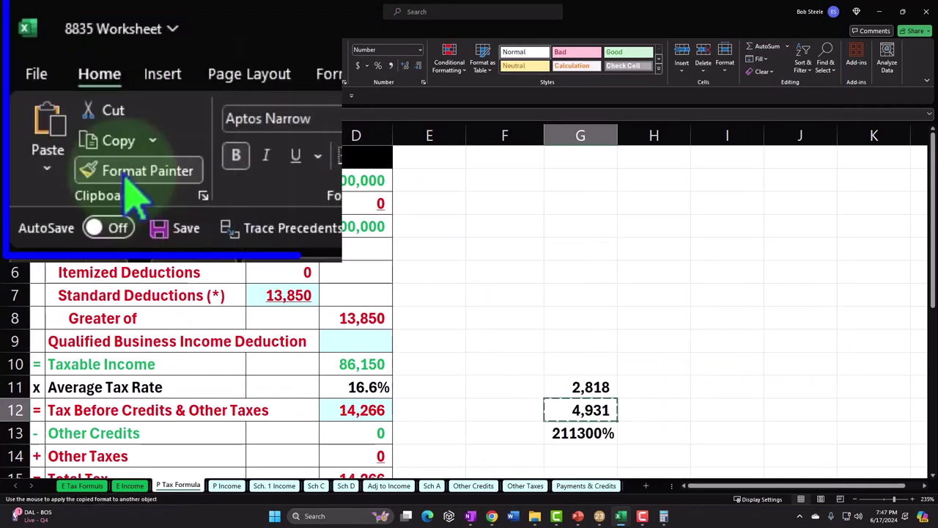
{"action": "left_click", "coordinate": [581, 432]}
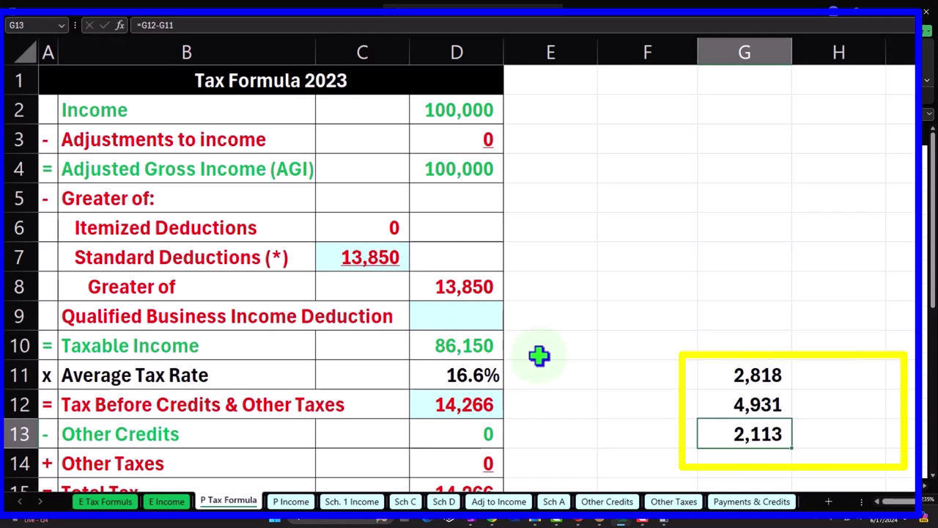
- Calculate =G13/4000 in cell H13, format it as a percentage, and clear the cell's contents after checking it
{"action": "key", "text": "Right"}
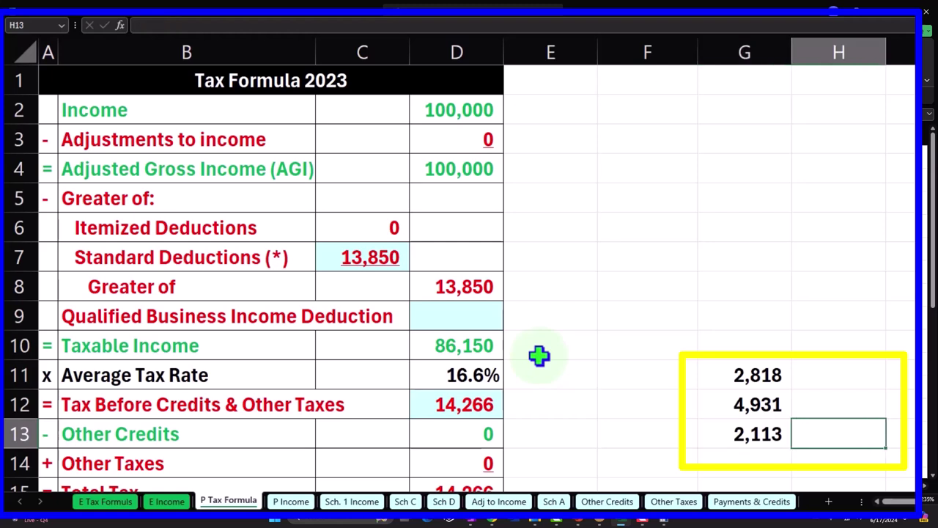
{"action": "type", "text": "="}
{"action": "key", "text": "Left"}
{"action": "type", "text": "/4000"}
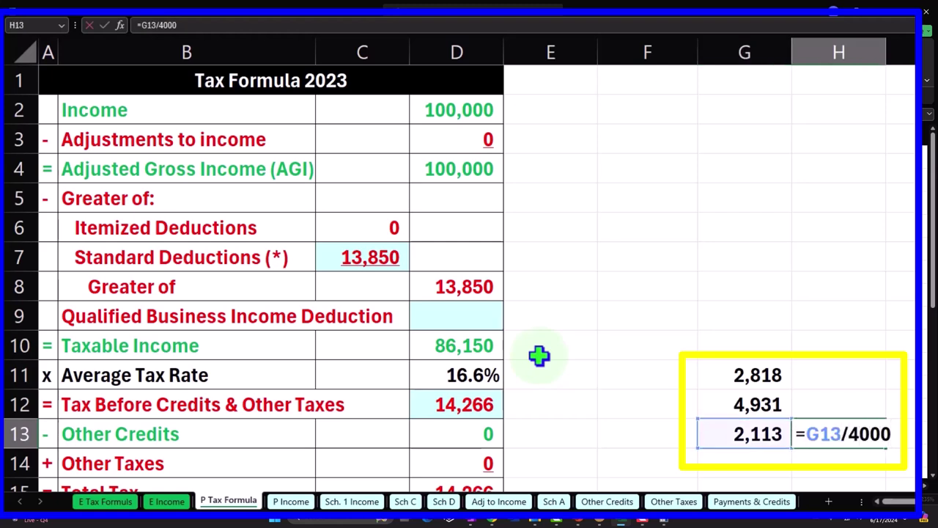
{"action": "key", "text": "ctrl+Return"}
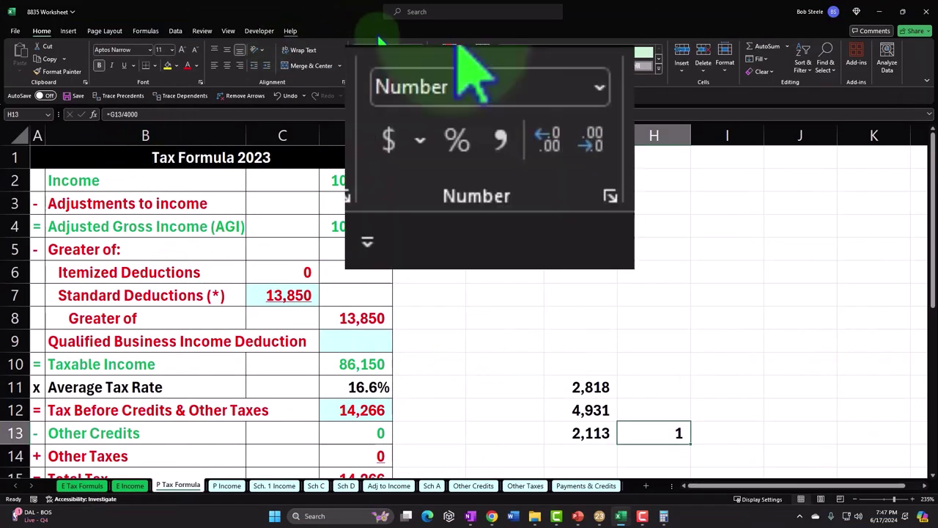
{"action": "left_click", "coordinate": [452, 143]}
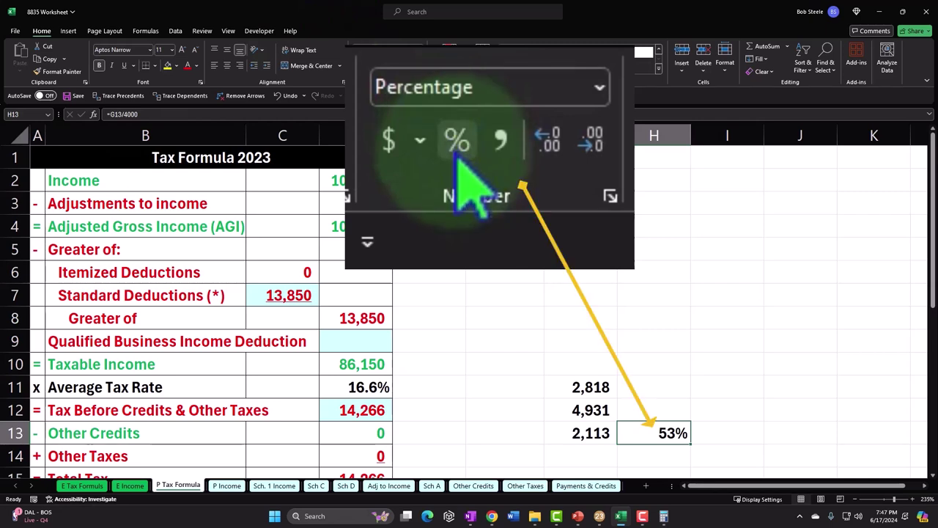
{"action": "key", "text": "Delete"}
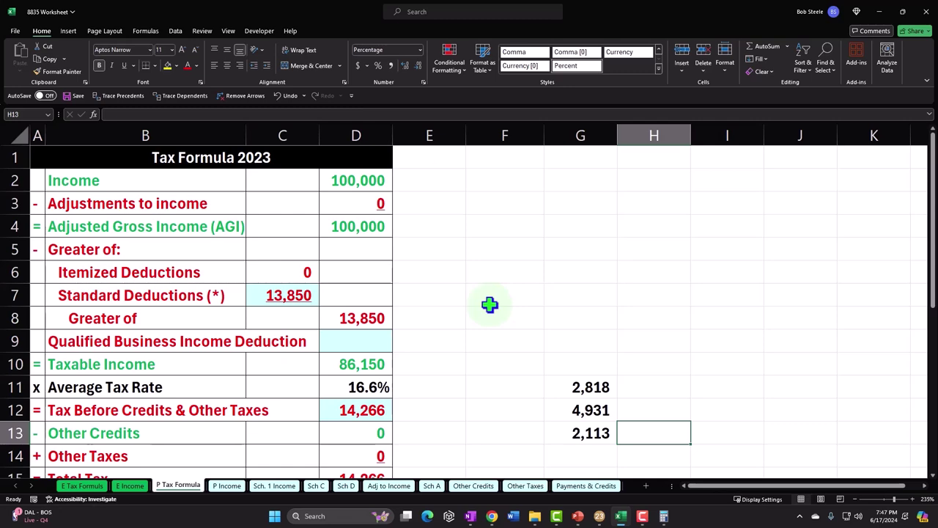
- Switch to the PowerPoint slide of Form 1098-T to review box 5, scholarships or grants, and return to Form 1040 in Lacerte
{"action": "left_click", "coordinate": [598, 516]}
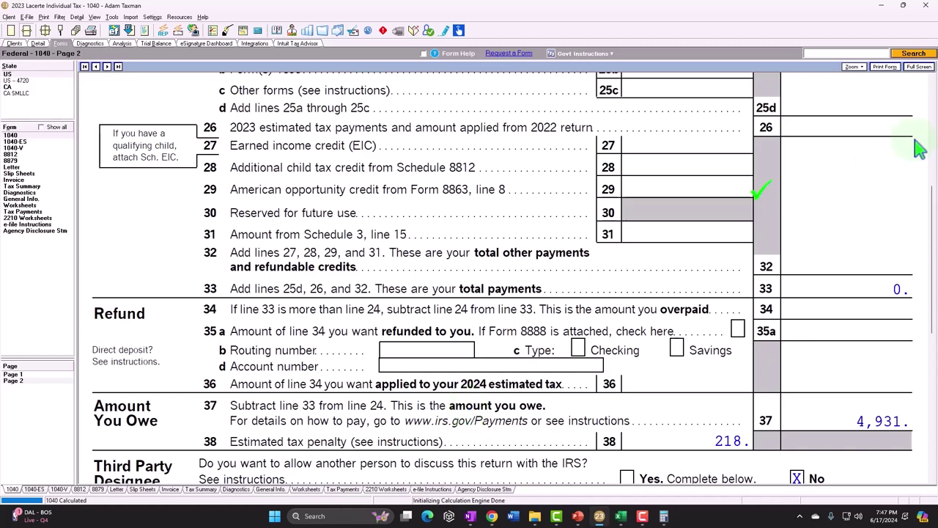
{"action": "key", "text": "alt+Tab"}
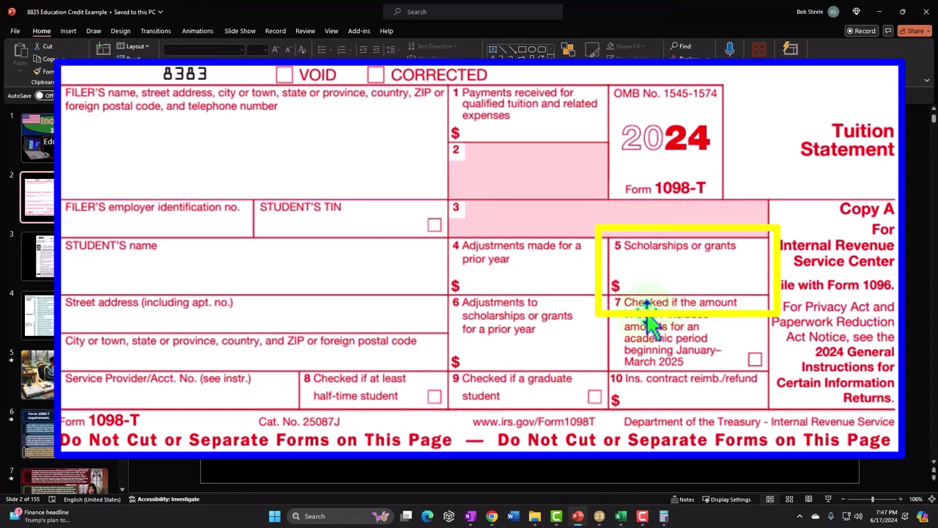
{"action": "key", "text": "alt+Tab"}
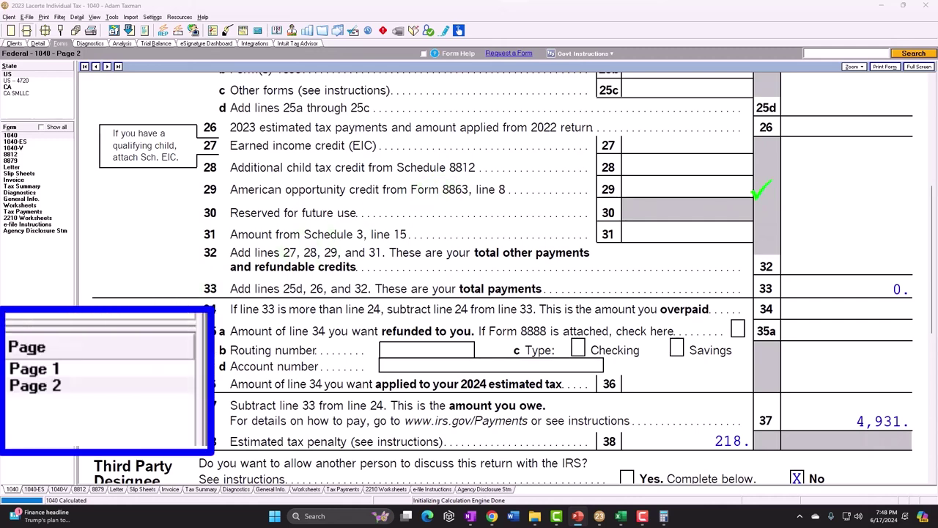
- Review the W-2 income lines on Form 1040 page 1, and open page 2 with the tax and credits
{"action": "left_click", "coordinate": [11, 374]}
{"action": "scroll", "coordinate": [546, 337], "scroll_direction": "down", "scroll_amount": 3}
{"action": "scroll", "coordinate": [547, 337], "scroll_direction": "down", "scroll_amount": 3}
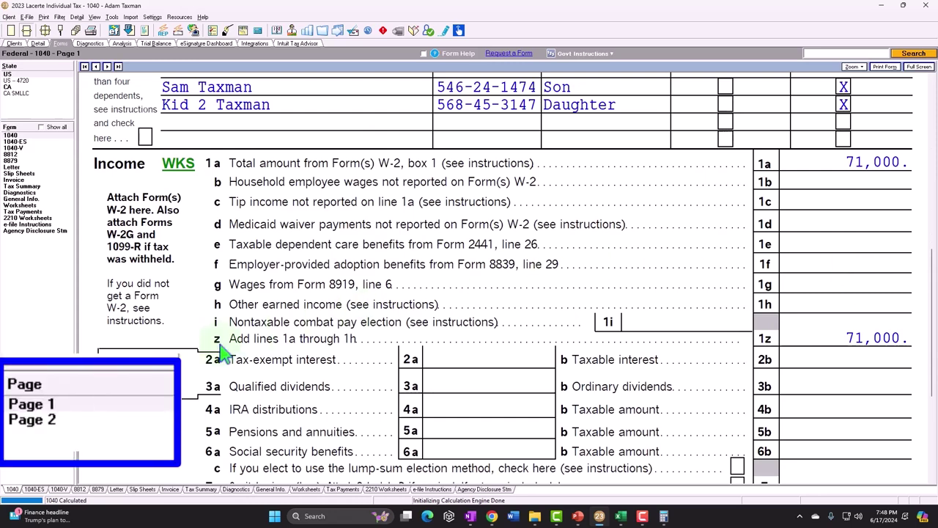
{"action": "left_click", "coordinate": [21, 379]}
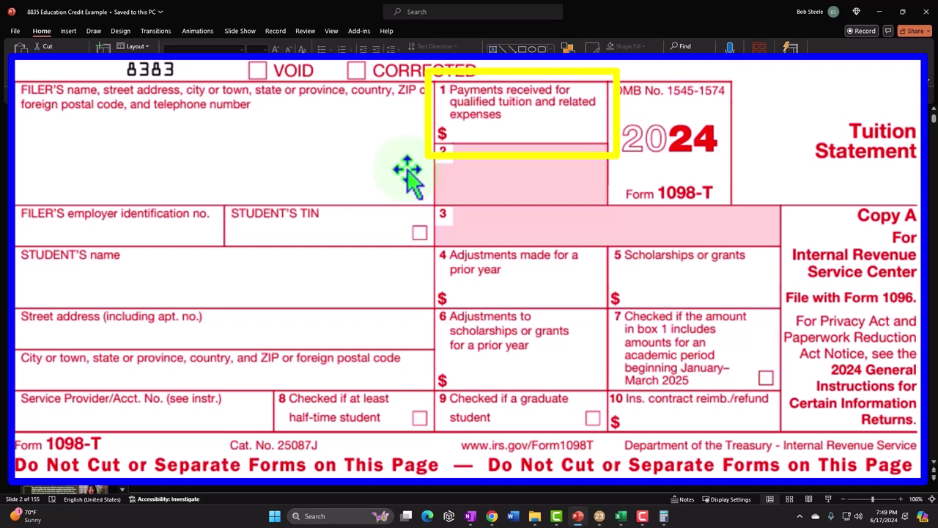
- Minimize the PowerPoint window with the Form 1098-T slide to get back to Form 1040 page 2 in Lacerte
{"action": "key", "text": "ctrl+z"}
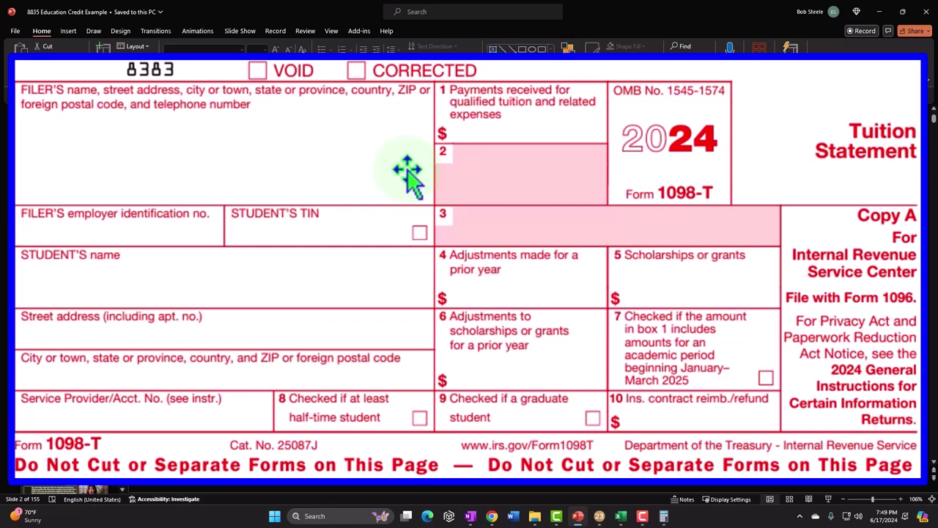
{"action": "key", "text": "super+Down"}
{"action": "key", "text": "super+Down"}
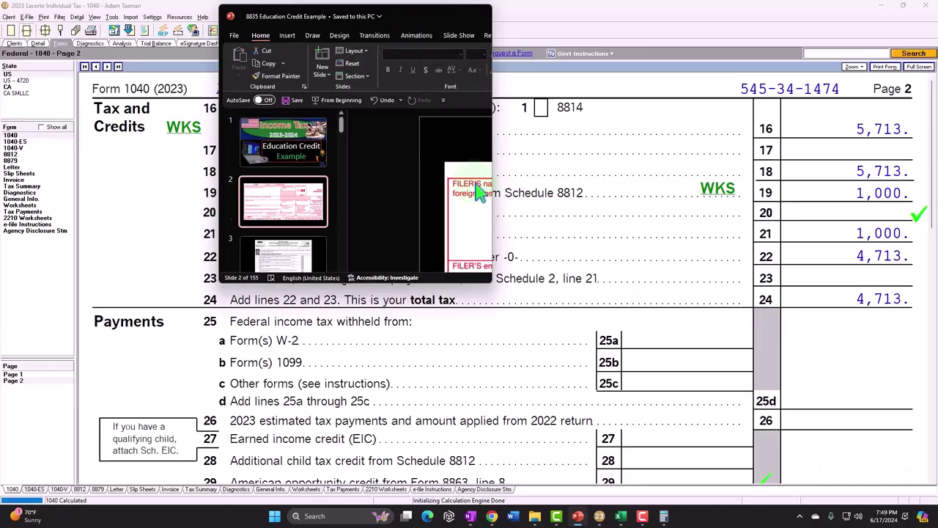